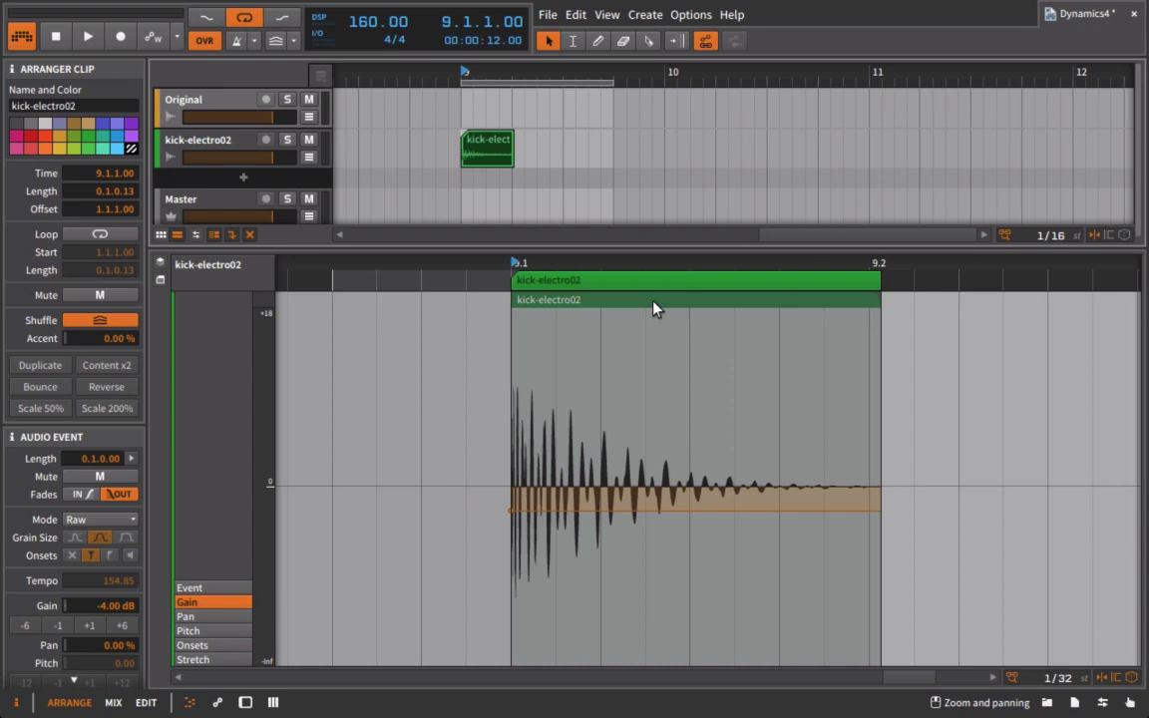
Step: Audition the kick clip, then add TDR Nova to the kick-electro02 track
key(space)
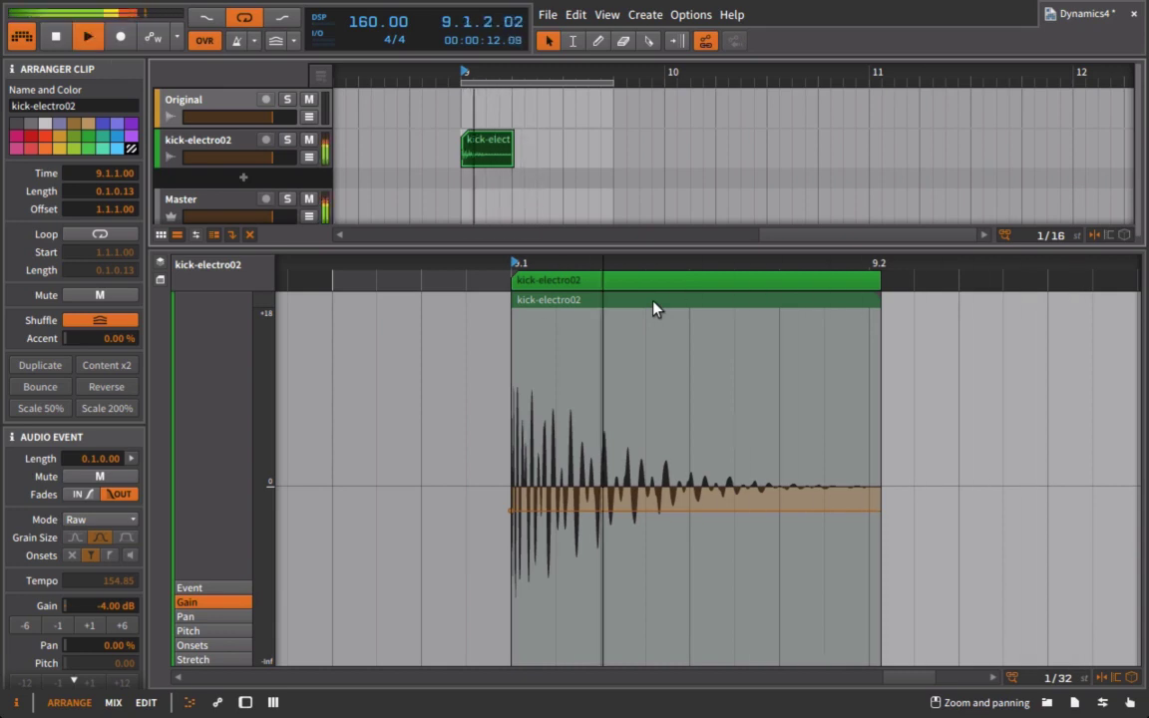
key(space)
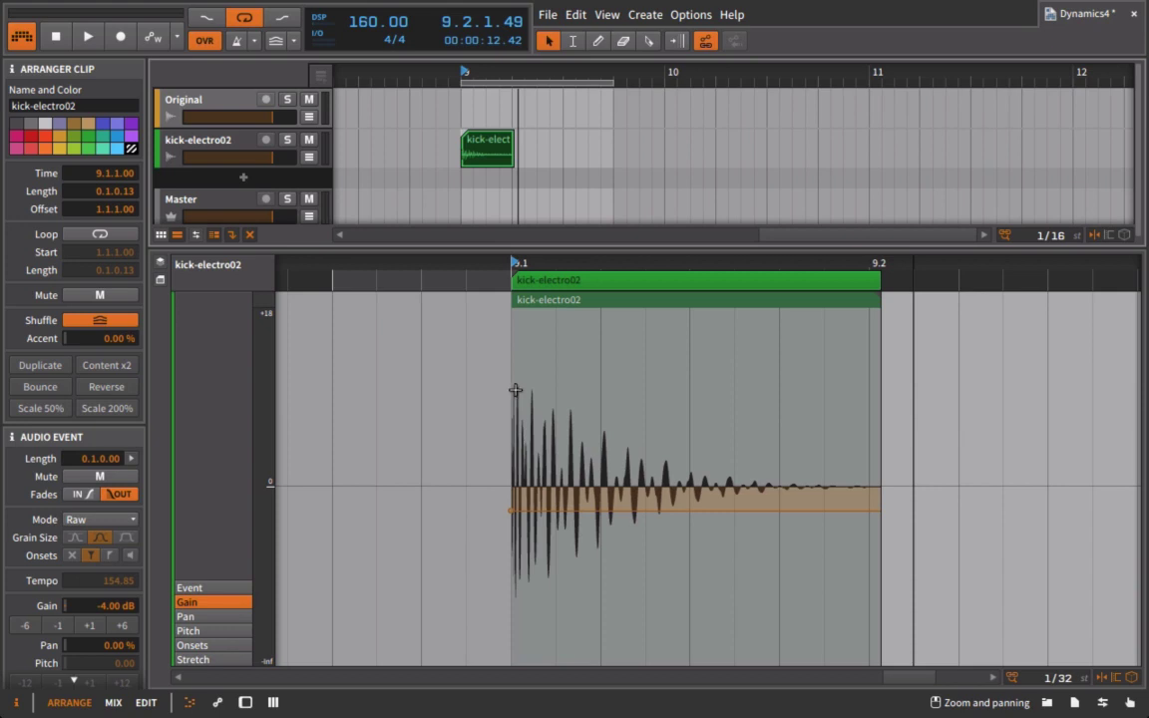
key(b)
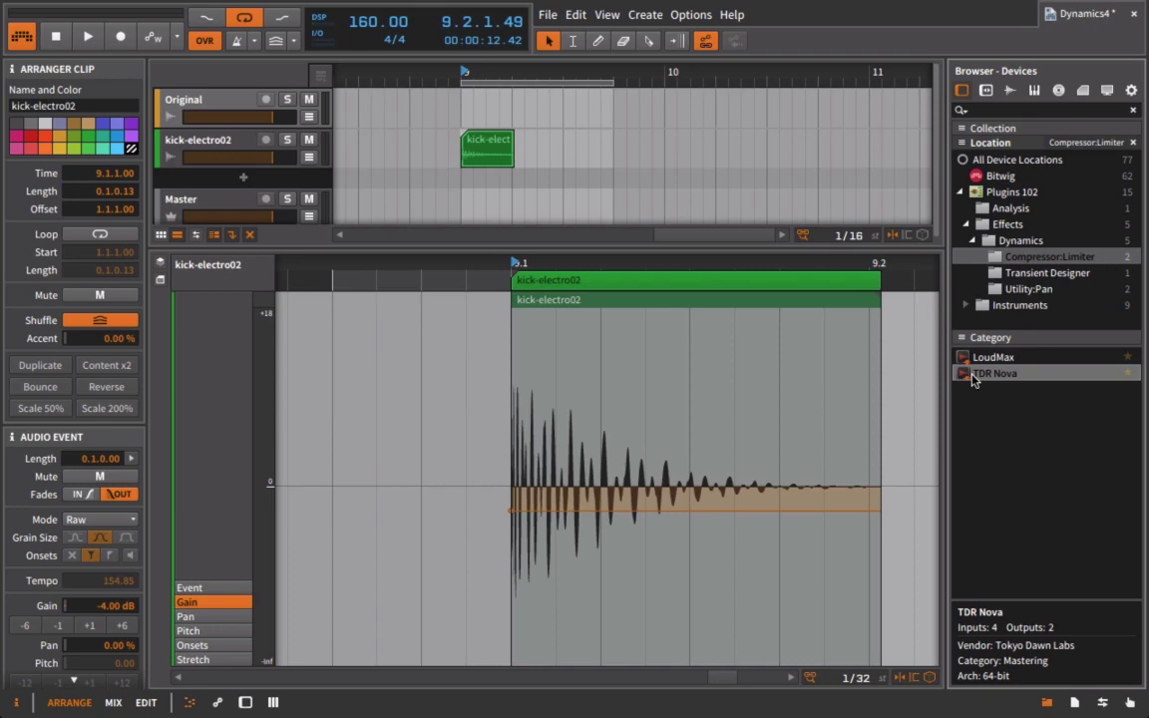
drag(972, 380, 231, 154)
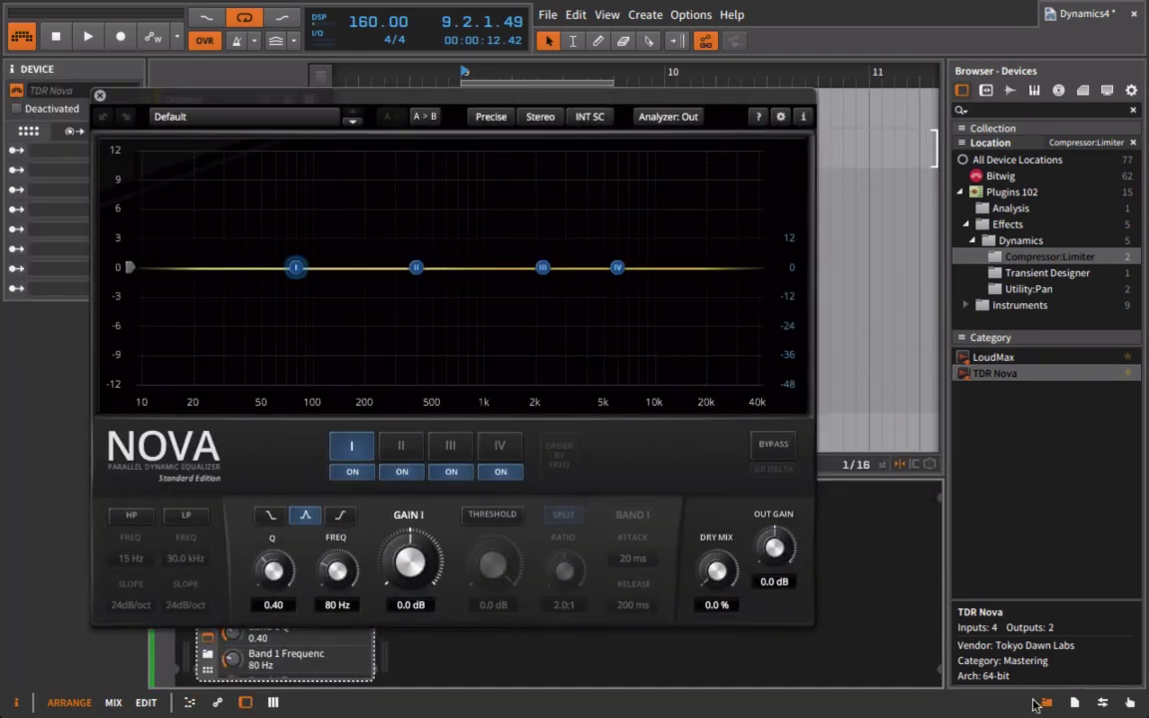
Step: Switch off Nova's EQ bands I–IV and enable wideband threshold compression
click(1043, 703)
click(352, 471)
click(401, 470)
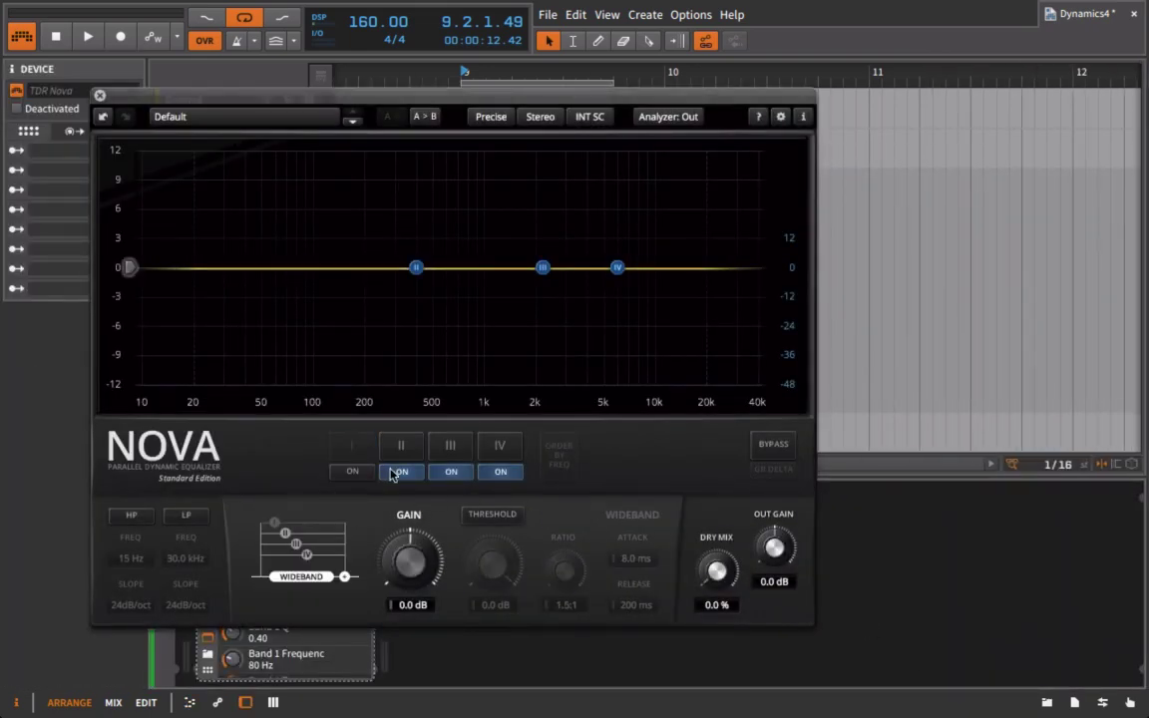
click(504, 472)
click(506, 517)
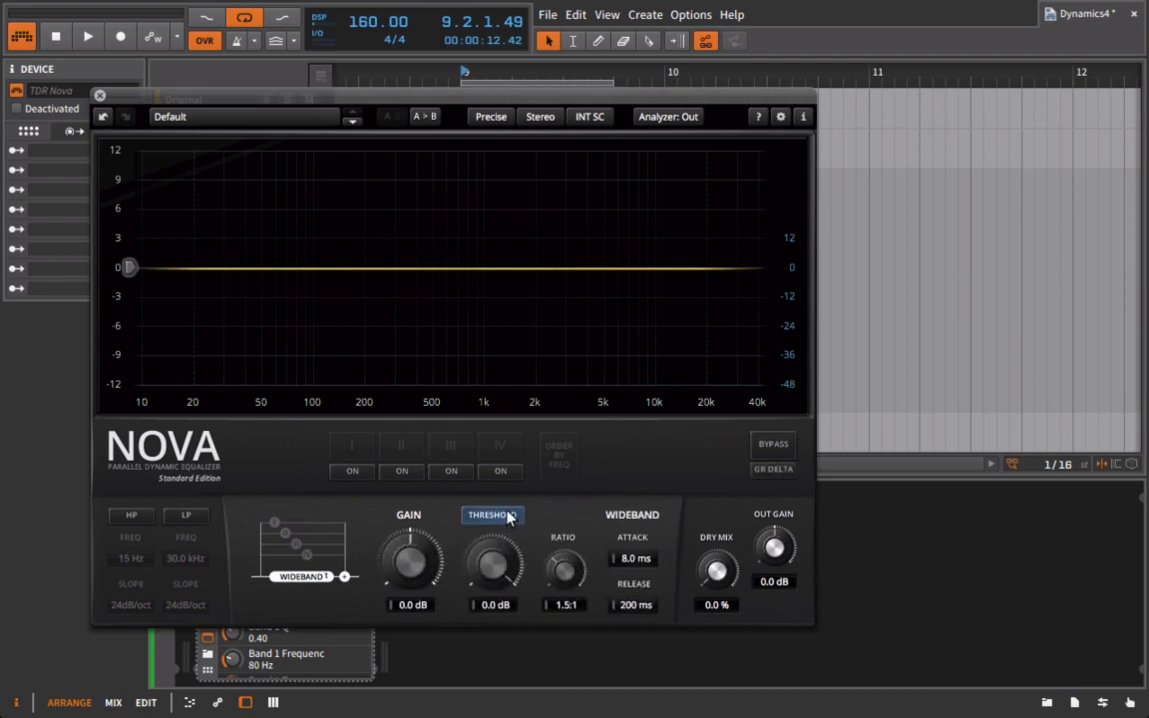
drag(442, 100, 618, 112)
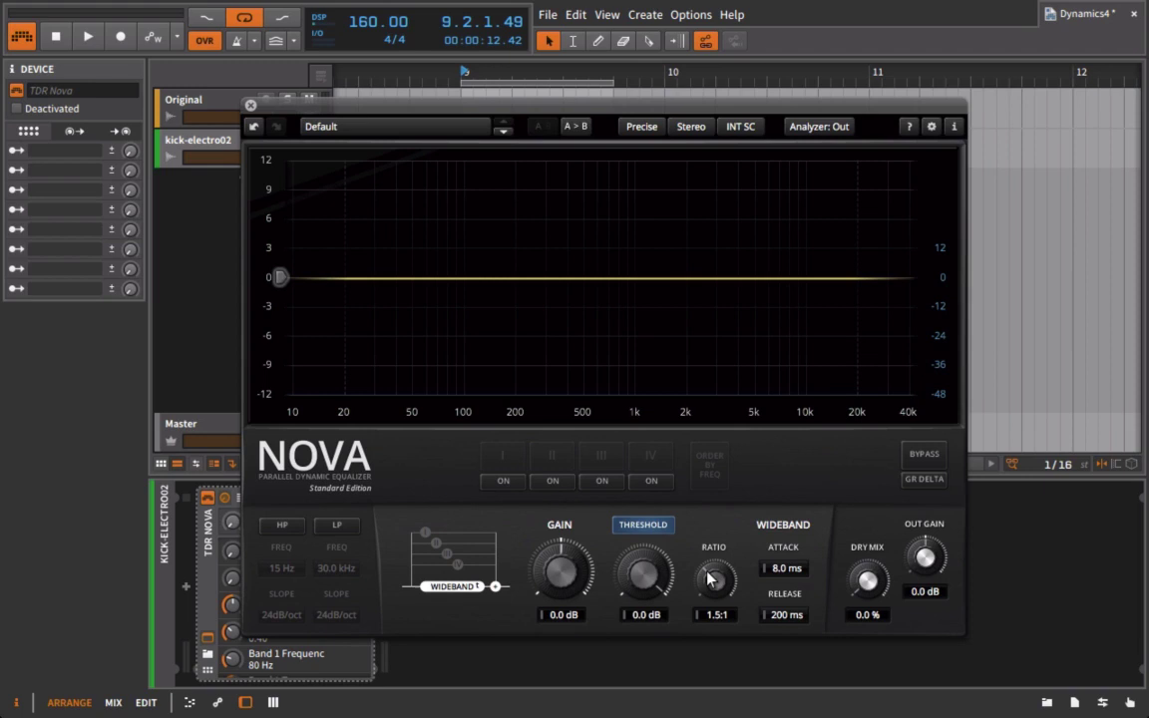
Step: Bring Nova's wideband ratio from 2.0:1 down to 1.3:1
drag(714, 581, 719, 498)
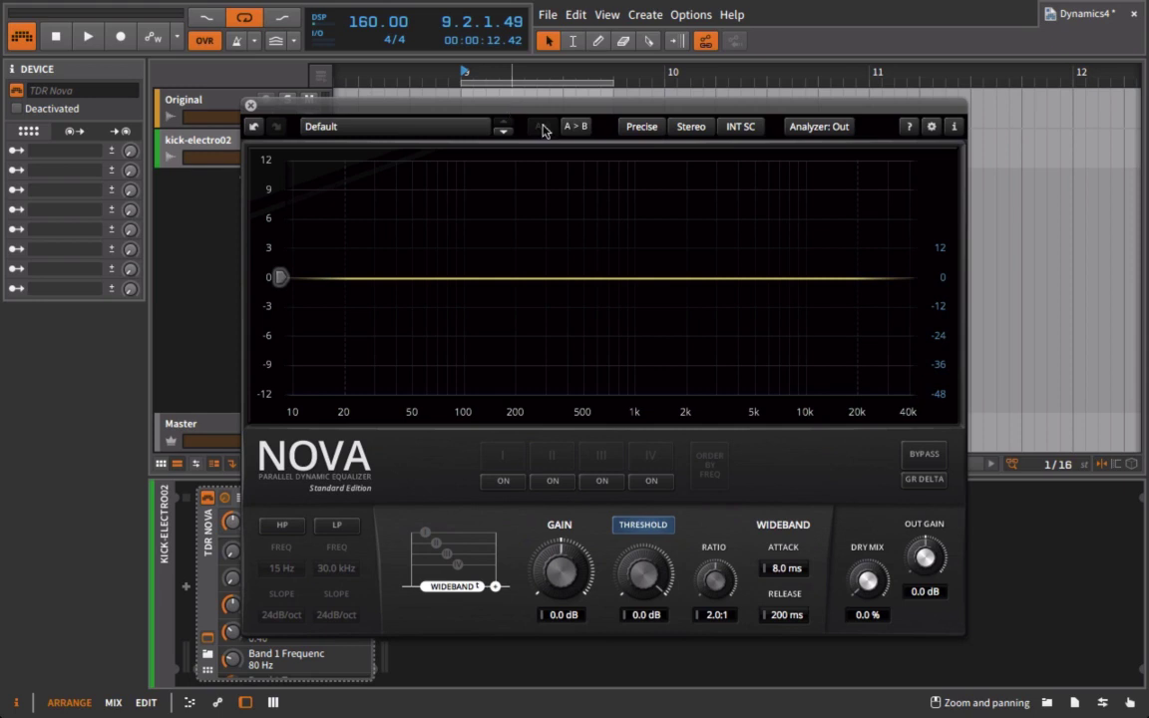
scroll(715, 574, down, 5)
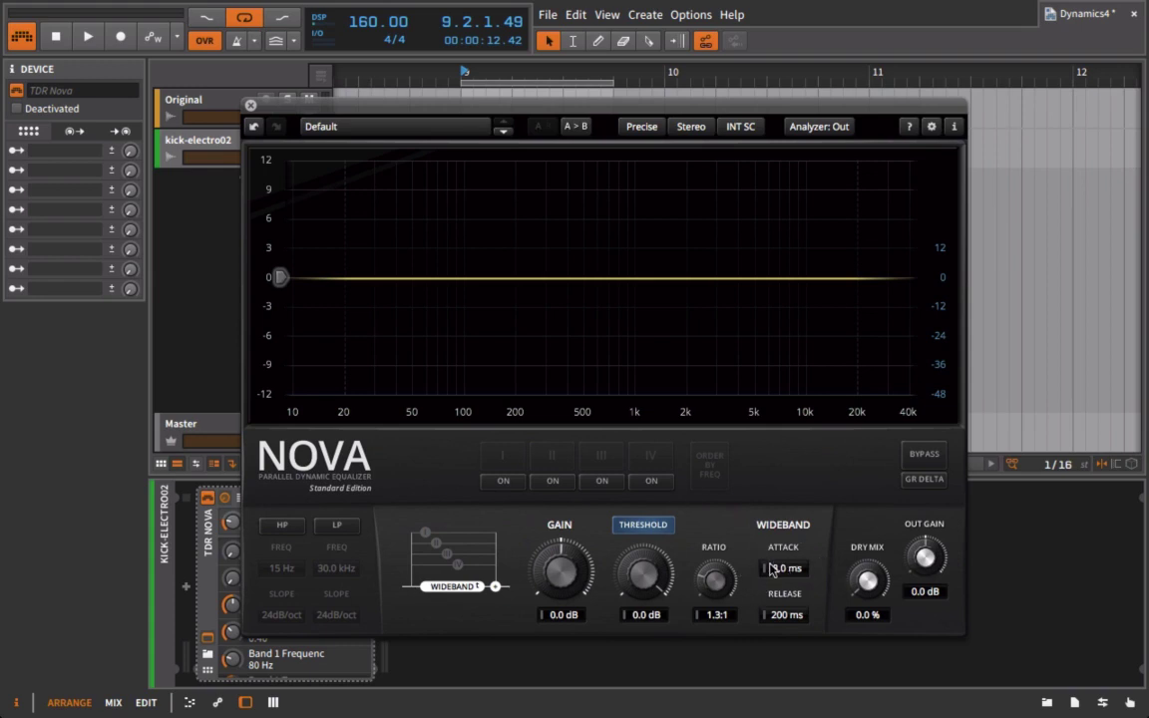
Step: Shorten Nova's wideband attack to 0.10 ms
drag(507, 102, 404, 85)
double_click(488, 147)
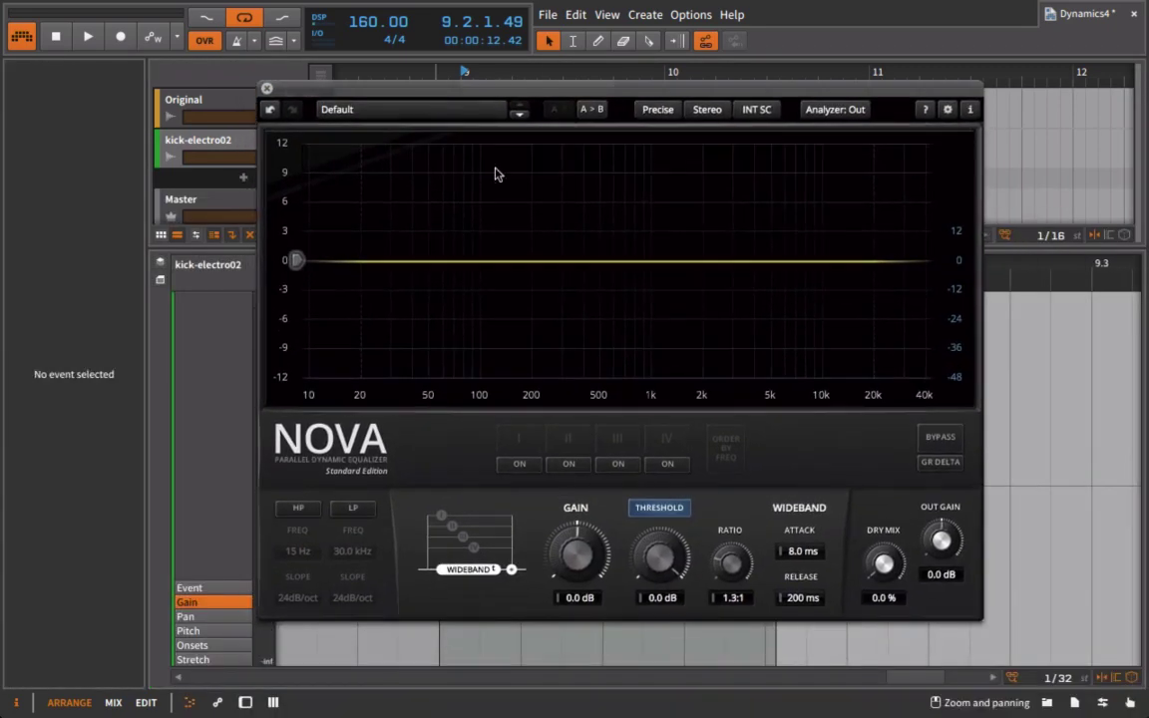
drag(803, 551, 803, 598)
drag(365, 88, 297, 83)
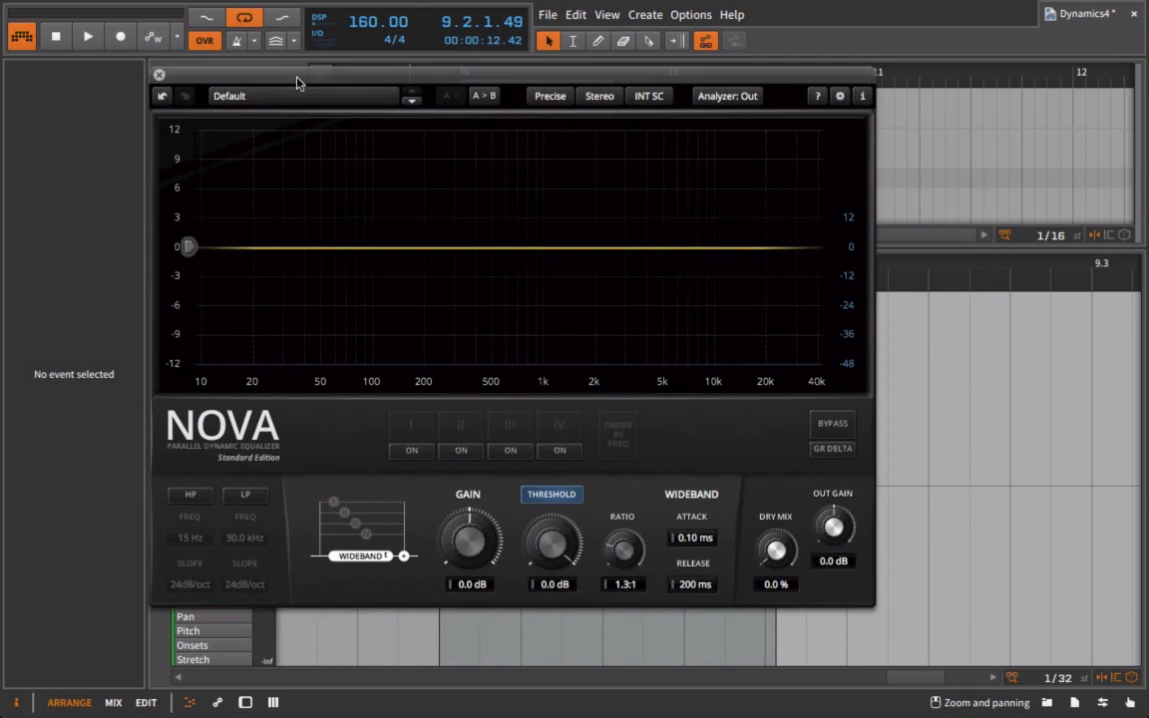
Step: Lower Nova's threshold to -20.4 dB while the kick plays
key(space)
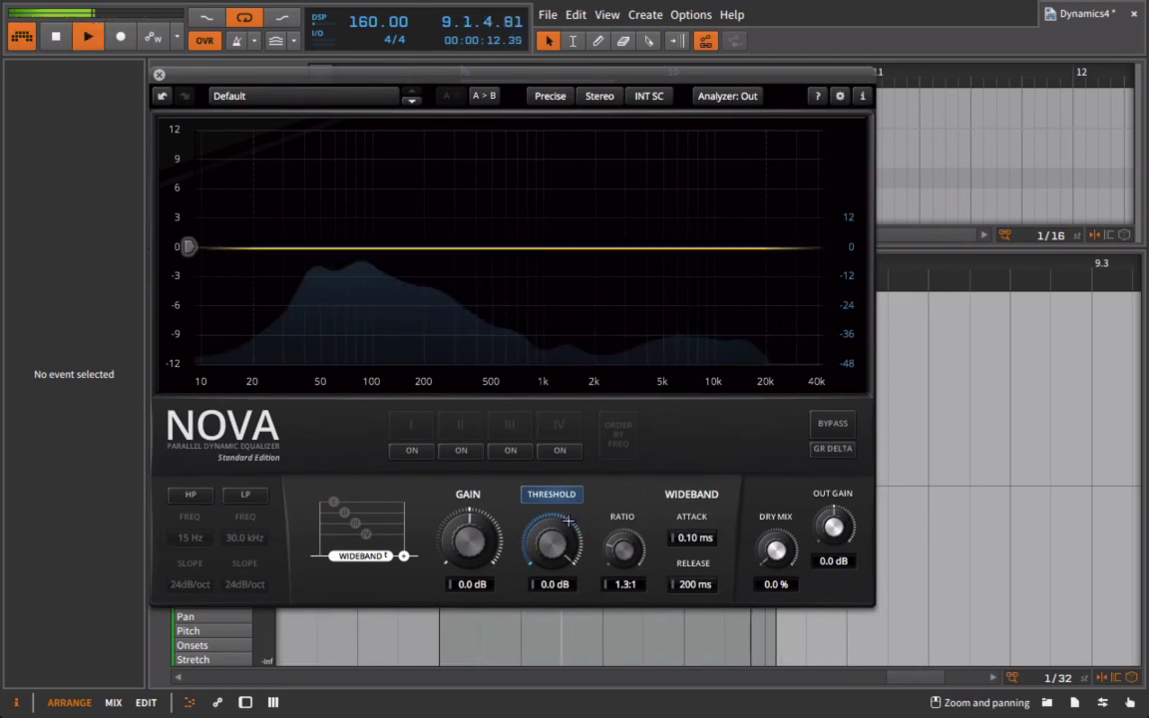
key(space)
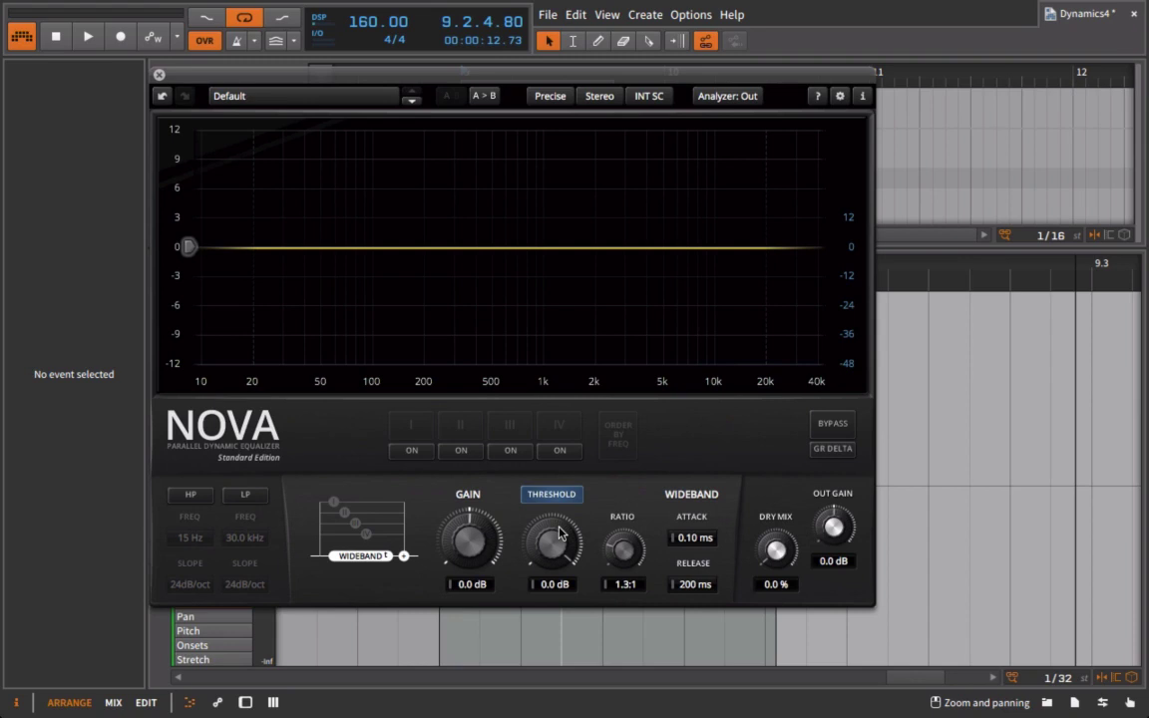
key(space)
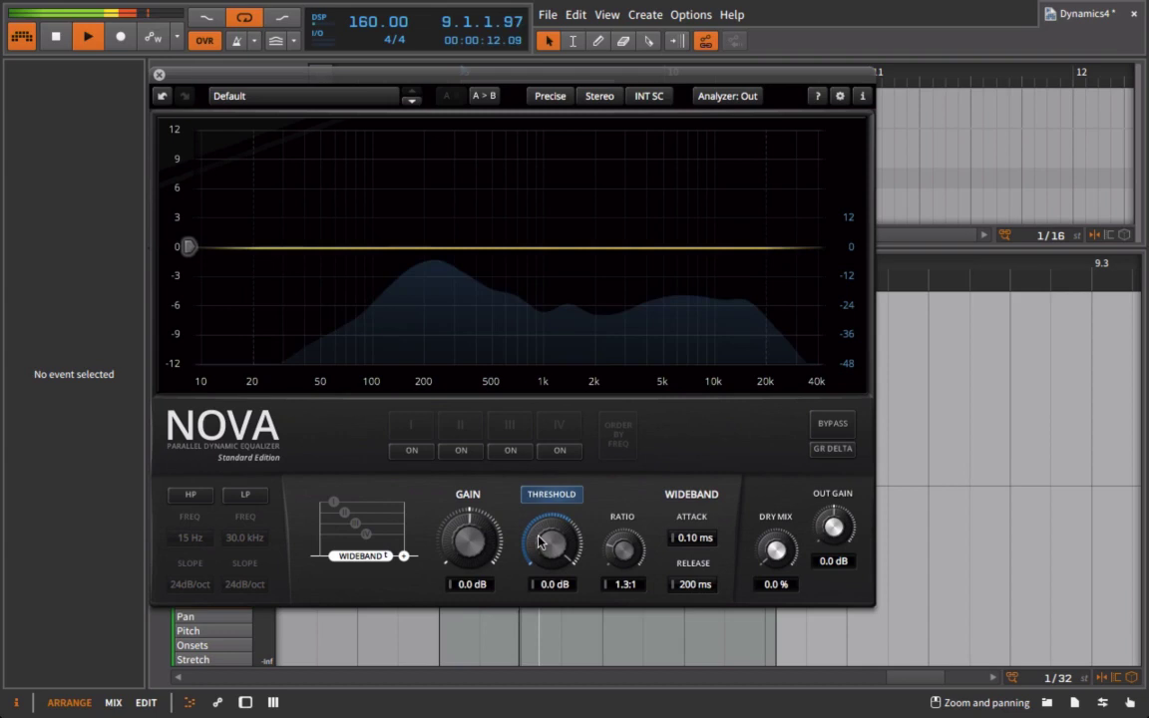
drag(539, 542, 551, 566)
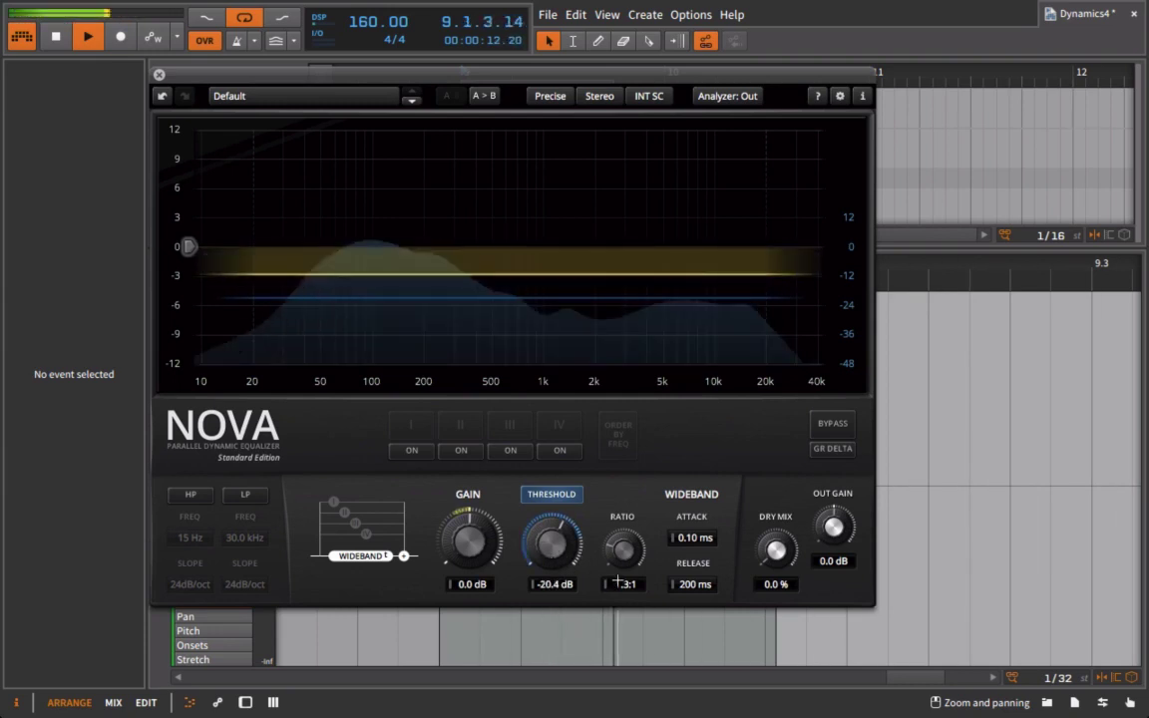
Step: Bypass Nova and re-enable it to compare the compressed and dry kick
click(845, 423)
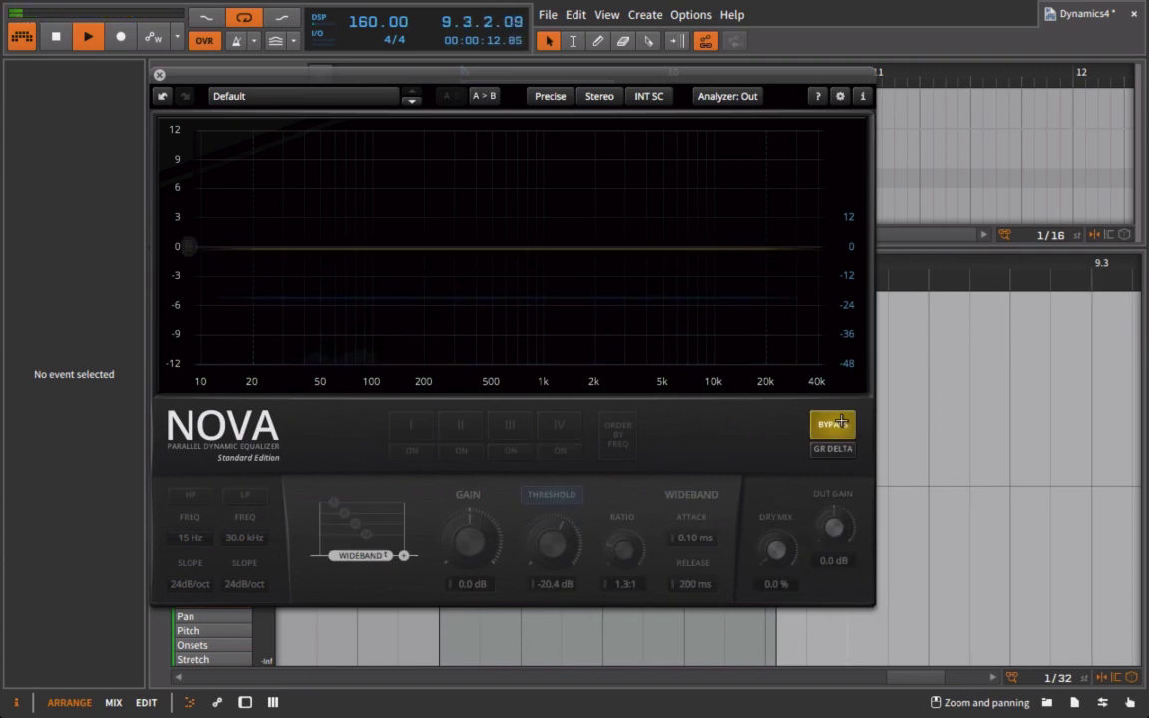
click(841, 422)
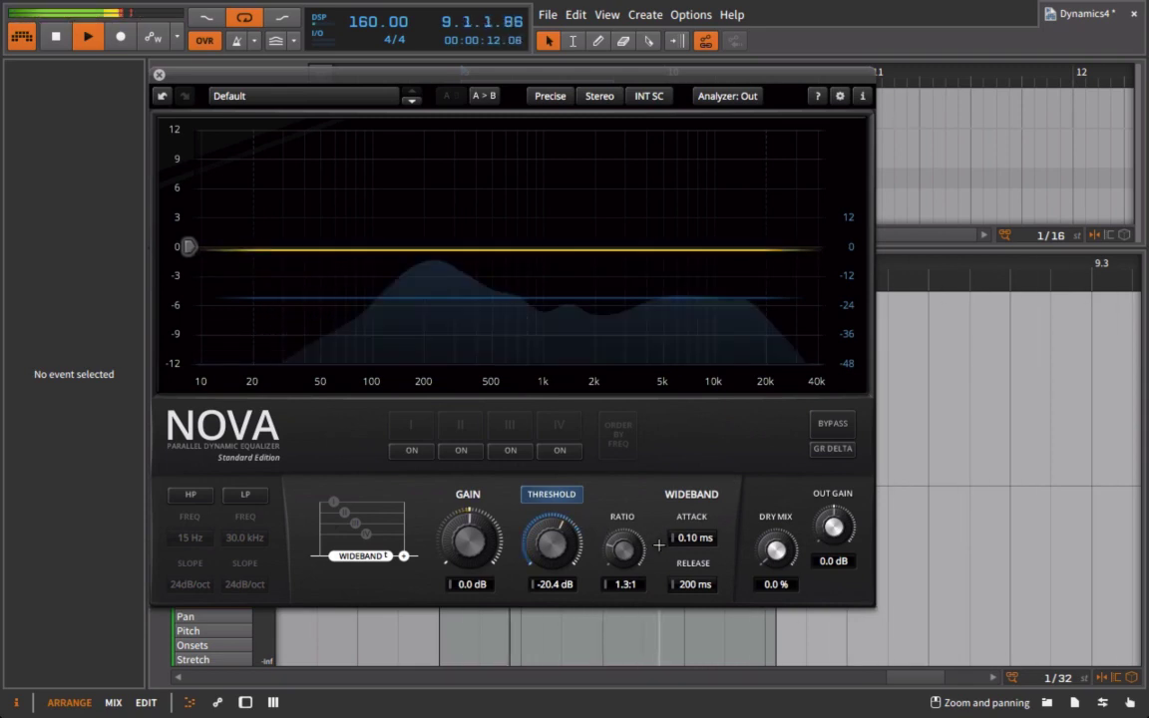
key(space)
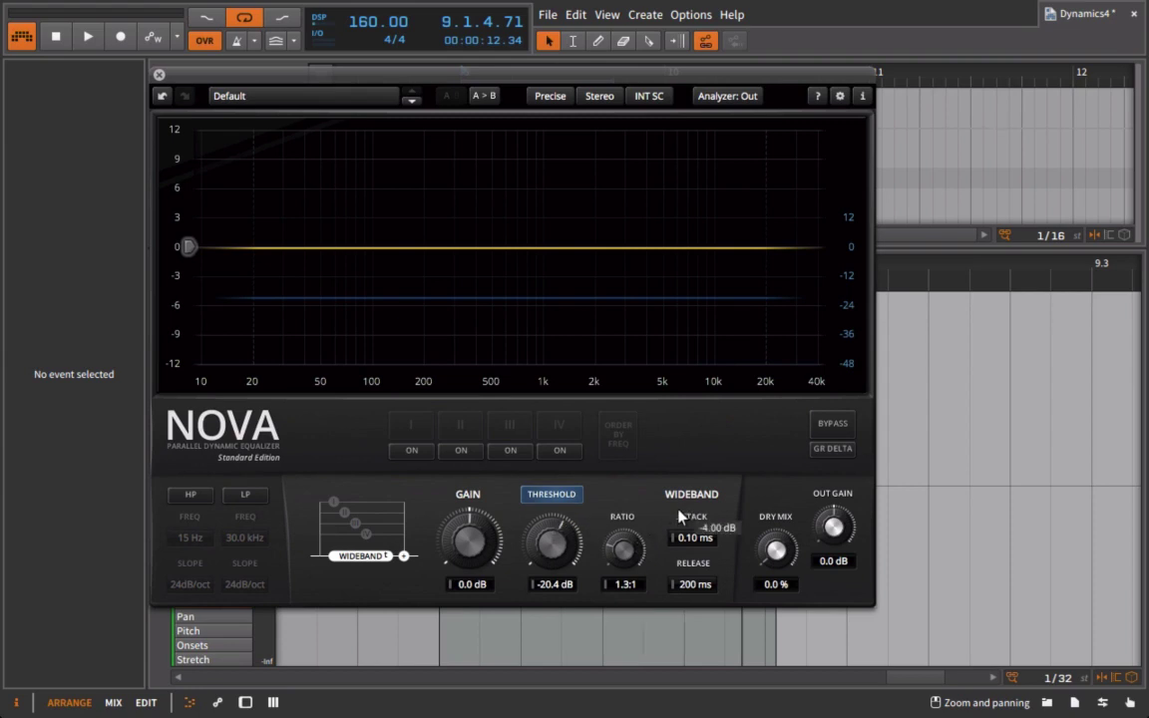
Step: Adjust the wideband ratio during playback until it settles at 1.8:1
scroll(630, 526, up, 1)
key(space)
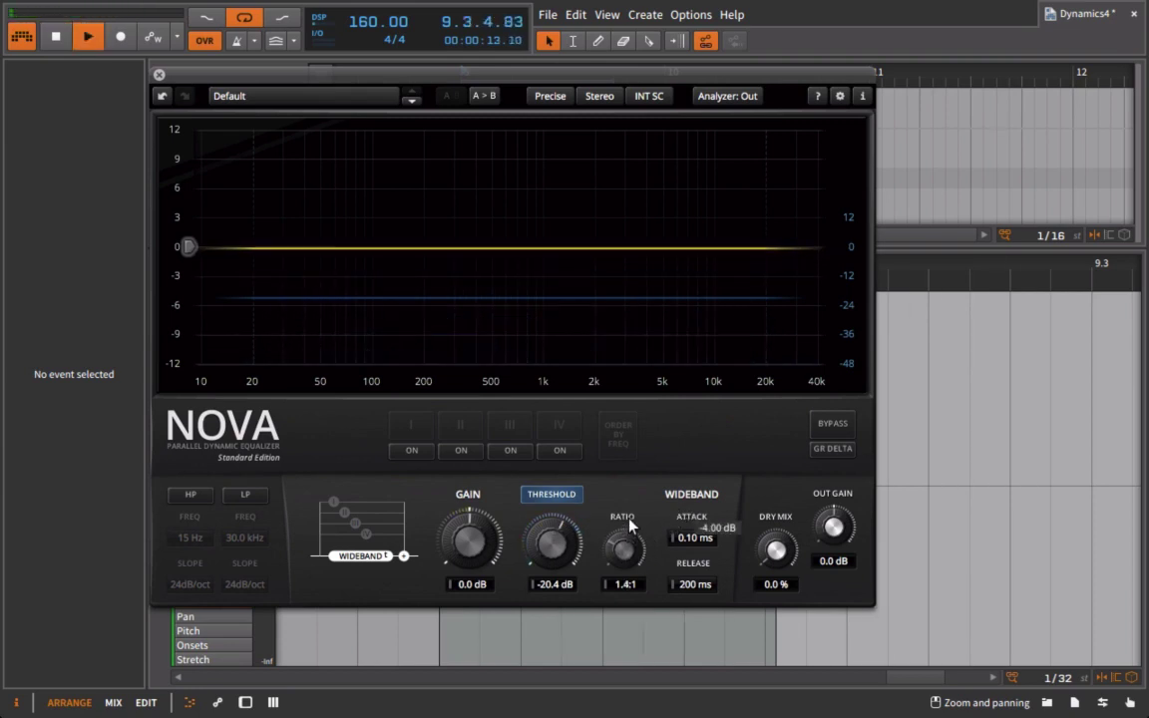
scroll(622, 544, up, 4)
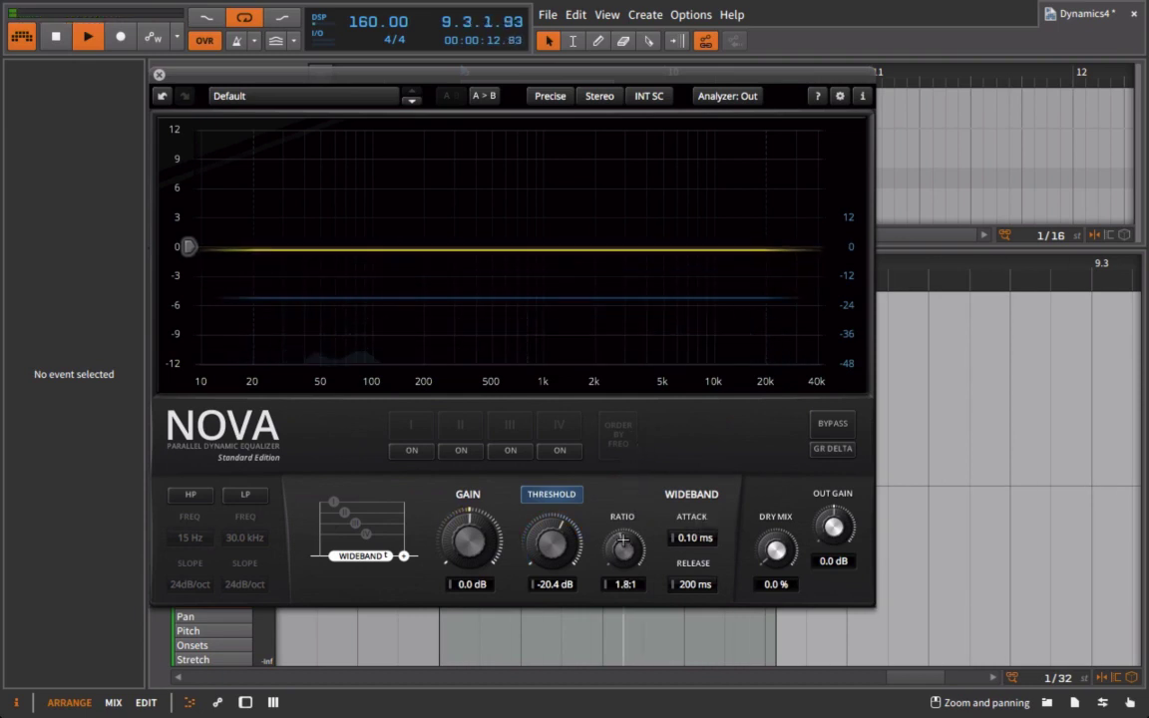
scroll(622, 544, up, 2)
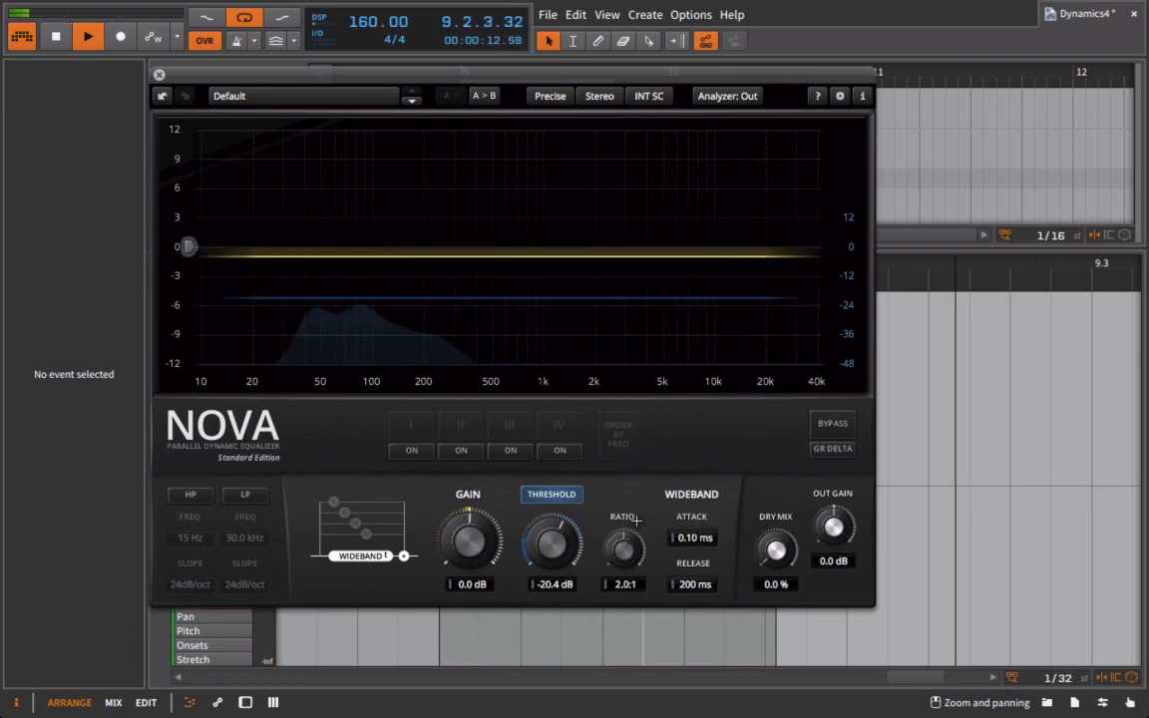
scroll(631, 564, down, 1)
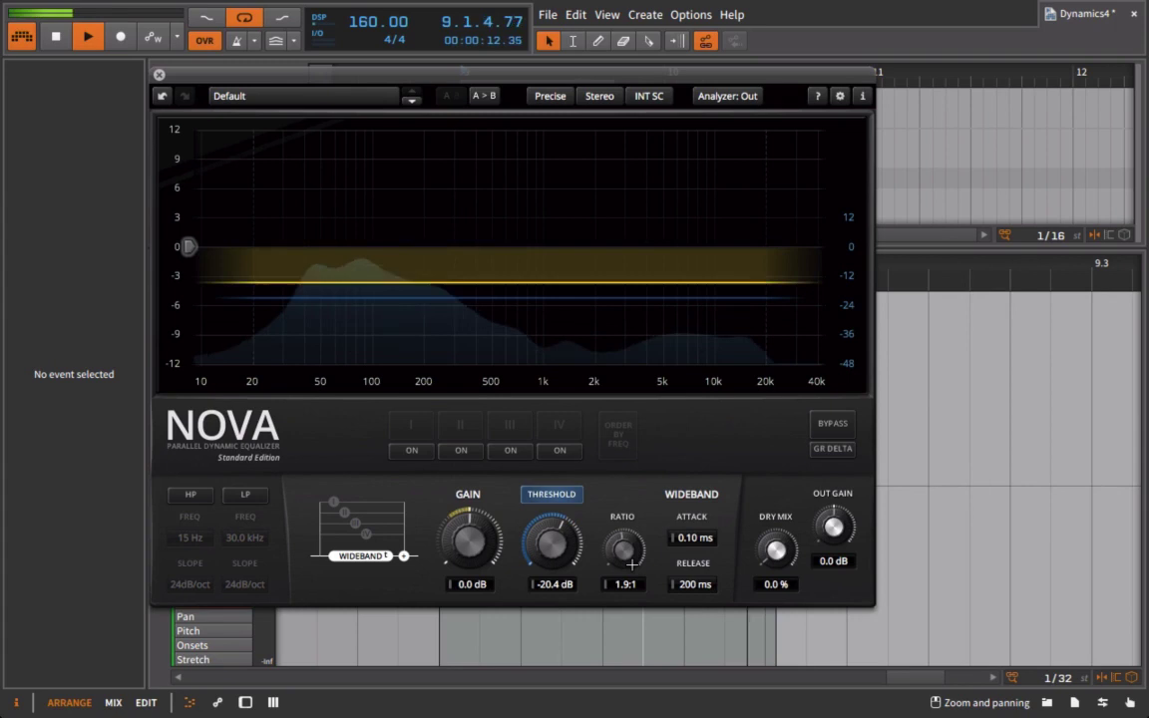
scroll(631, 565, down, 1)
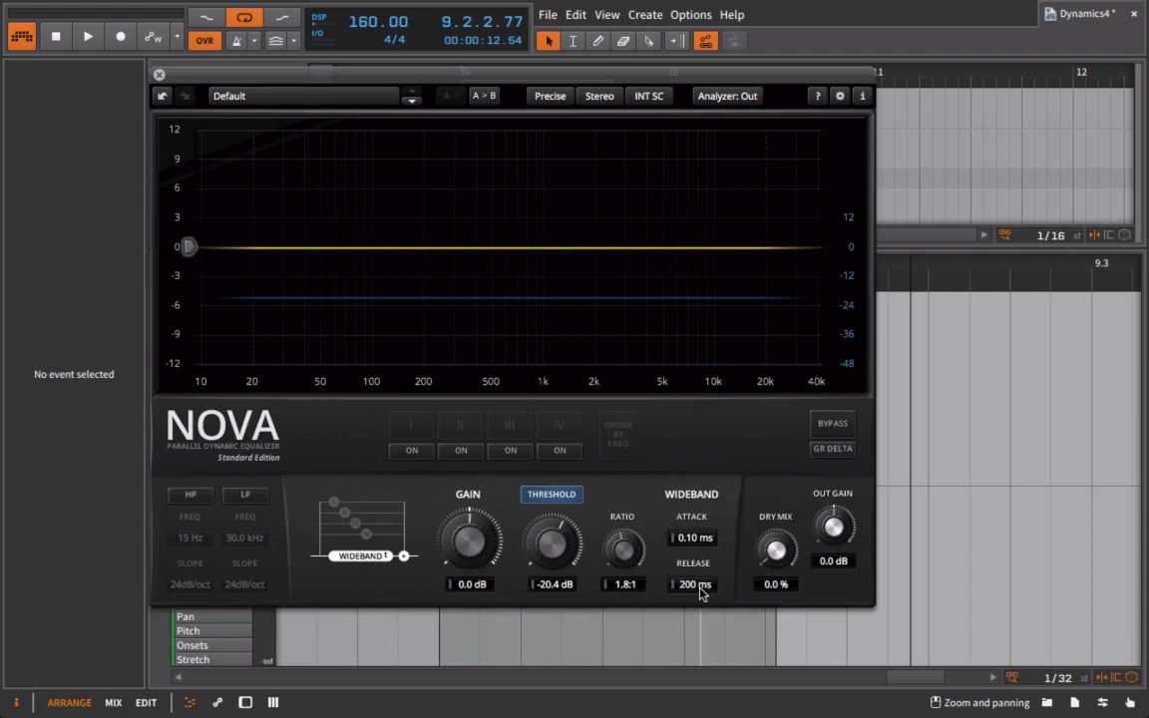
Step: Set Nova's release to 20 ms and audition the kick
double_click(695, 584)
text(20)
key(Return)
key(space)
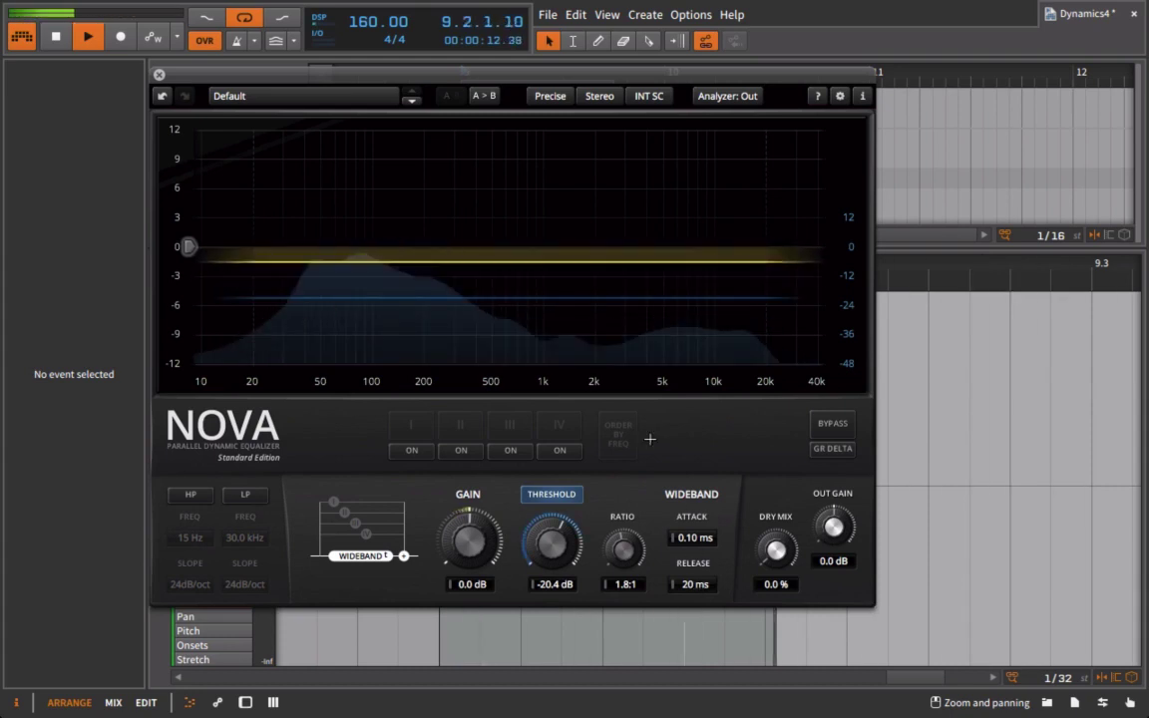
key(space)
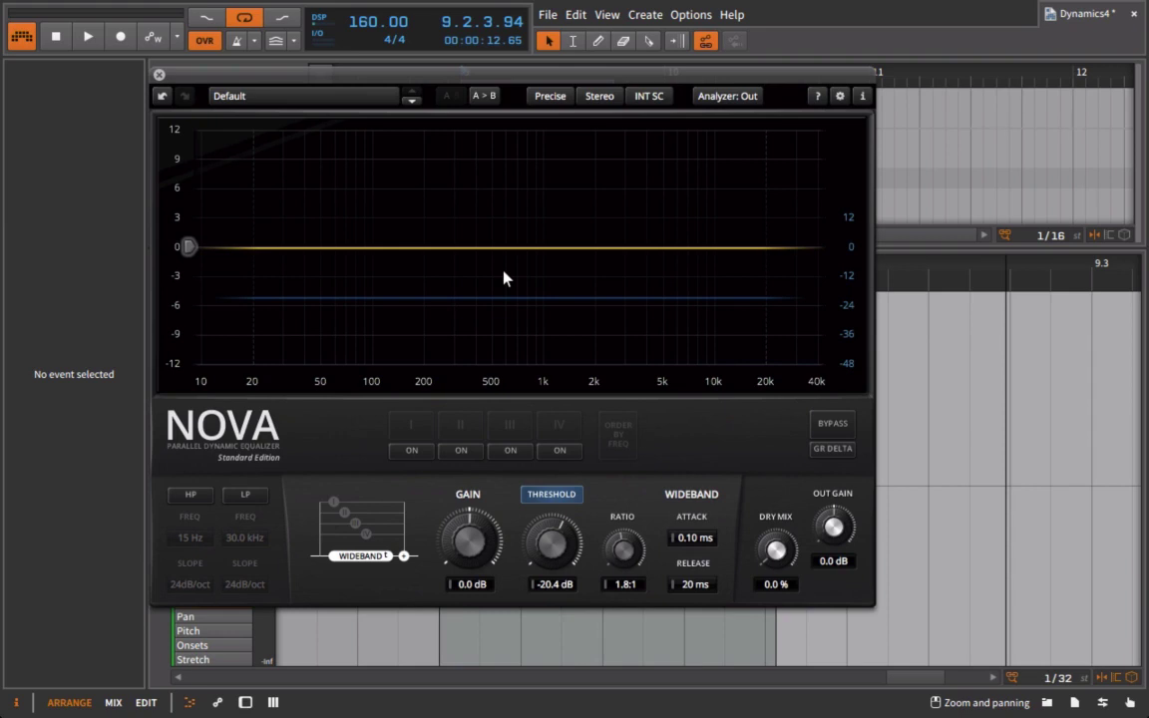
Step: Try longer release times of 2.0 and 1.0 sec, then settle on 0.5 sec
drag(688, 585, 767, 587)
drag(714, 589, 983, 608)
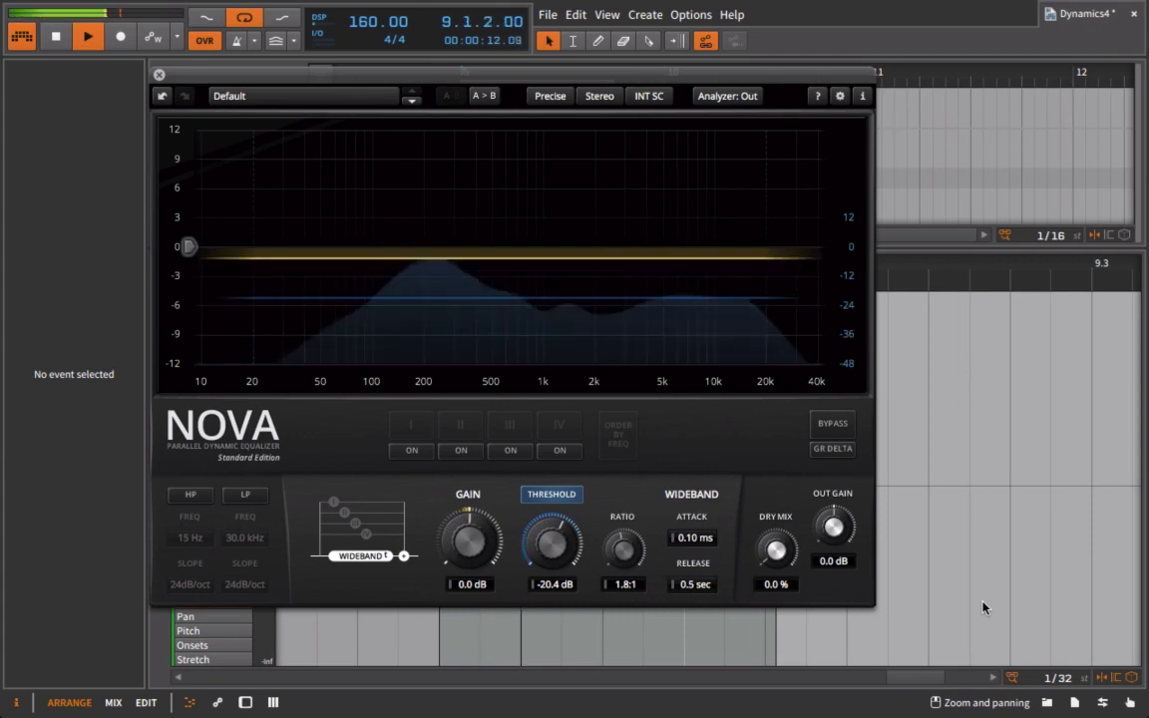
key(space)
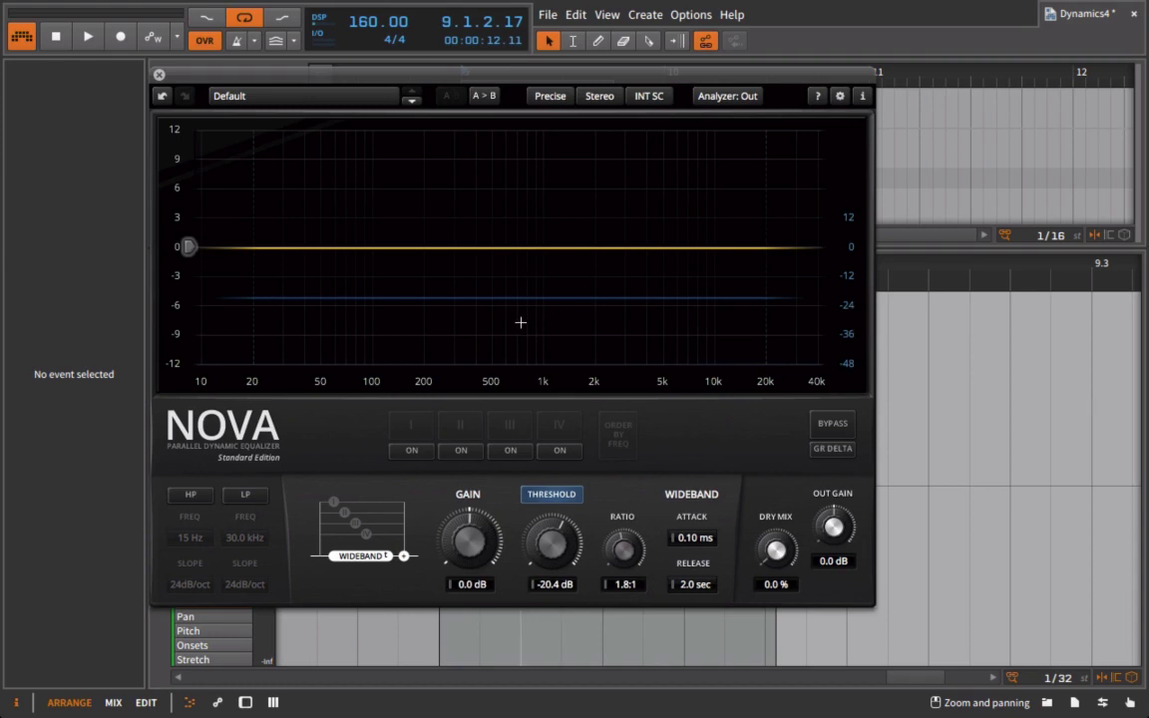
key(space)
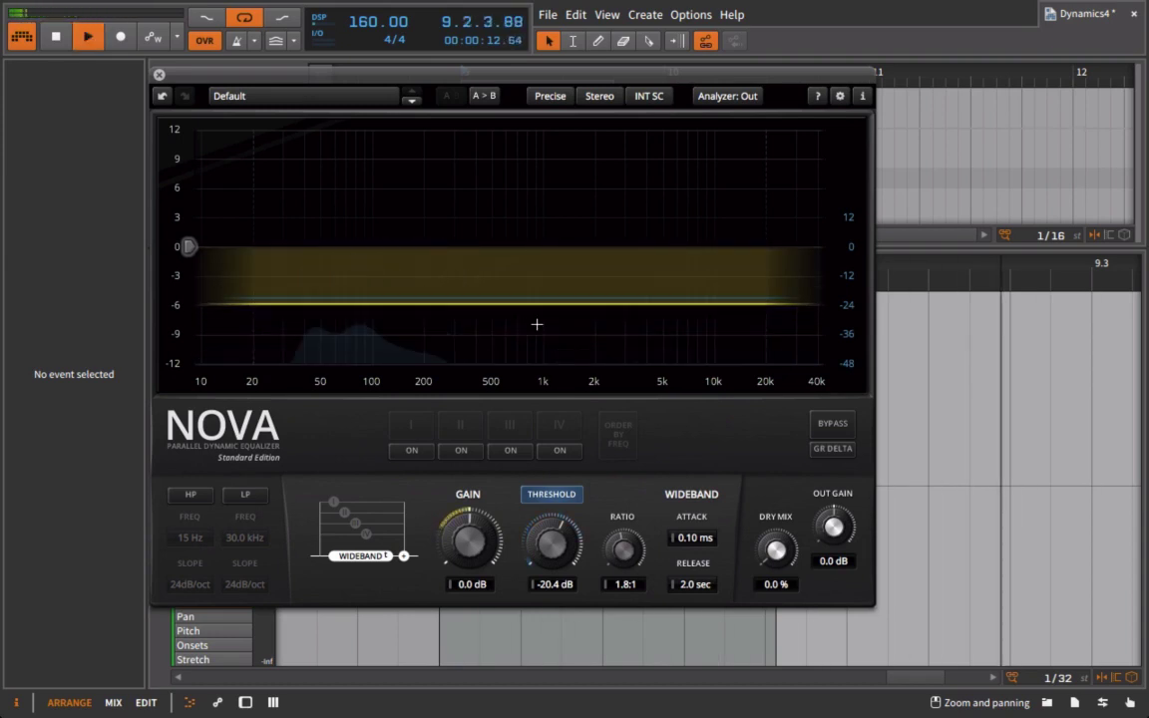
drag(690, 583, 555, 584)
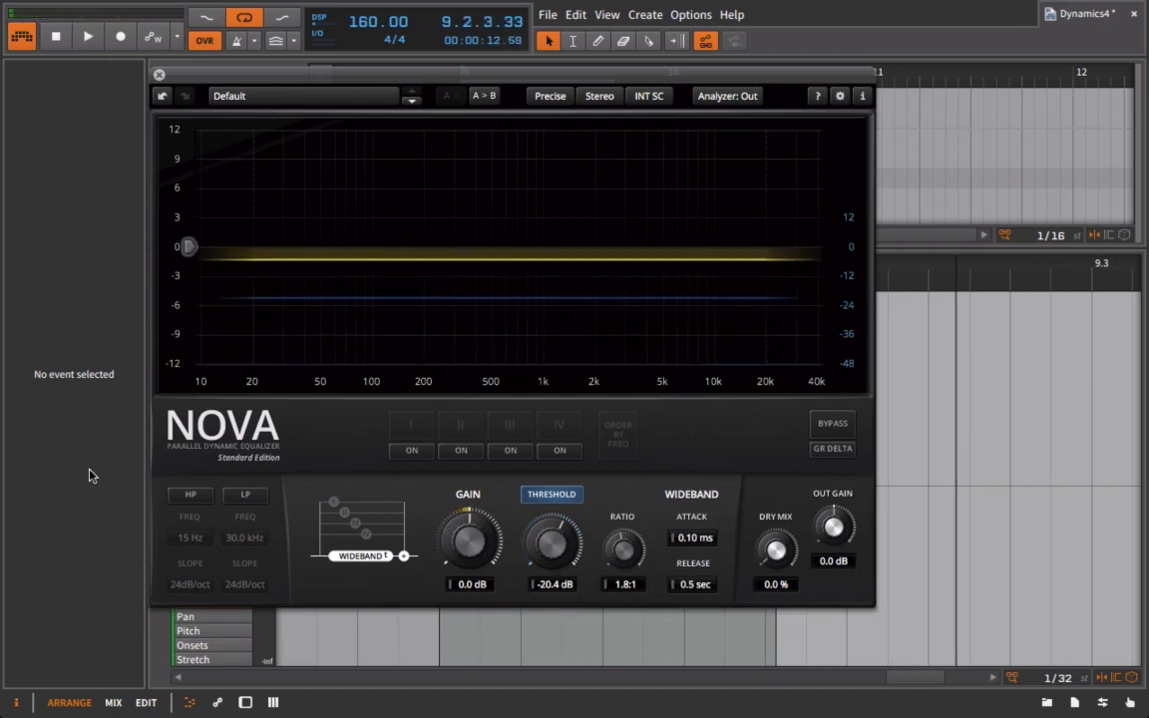
Step: Bounce the kick-electro02 clip to a new Audio 3 track
click(158, 74)
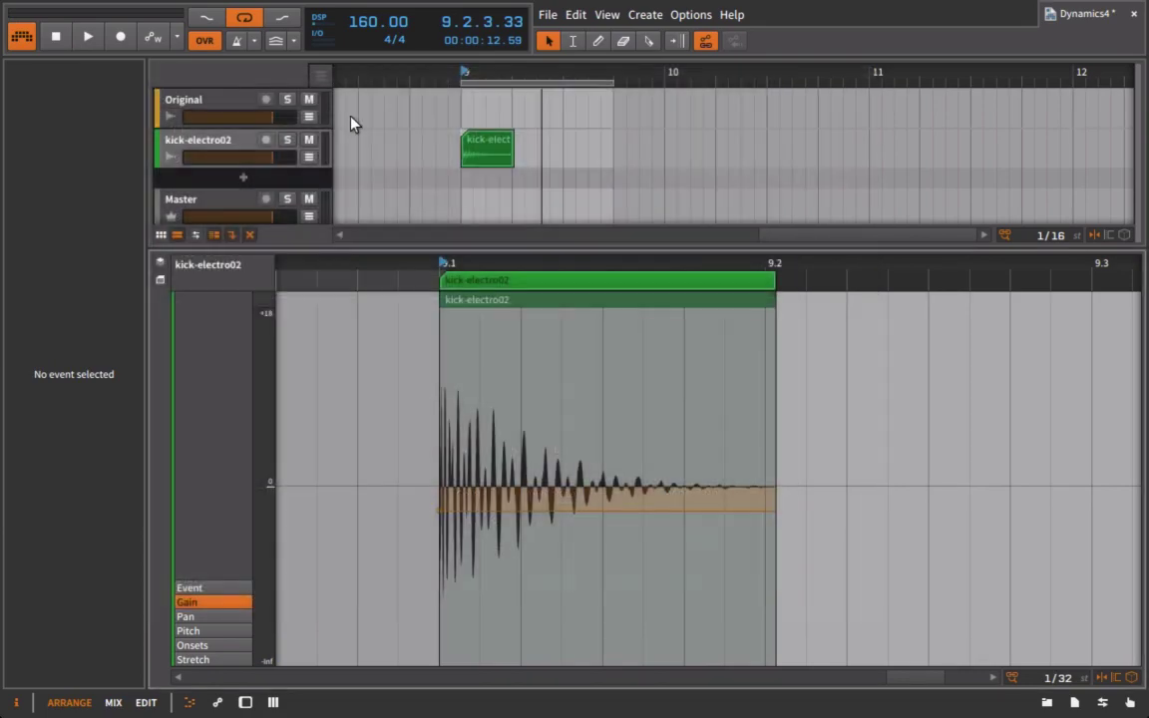
click(486, 146)
right_click(487, 147)
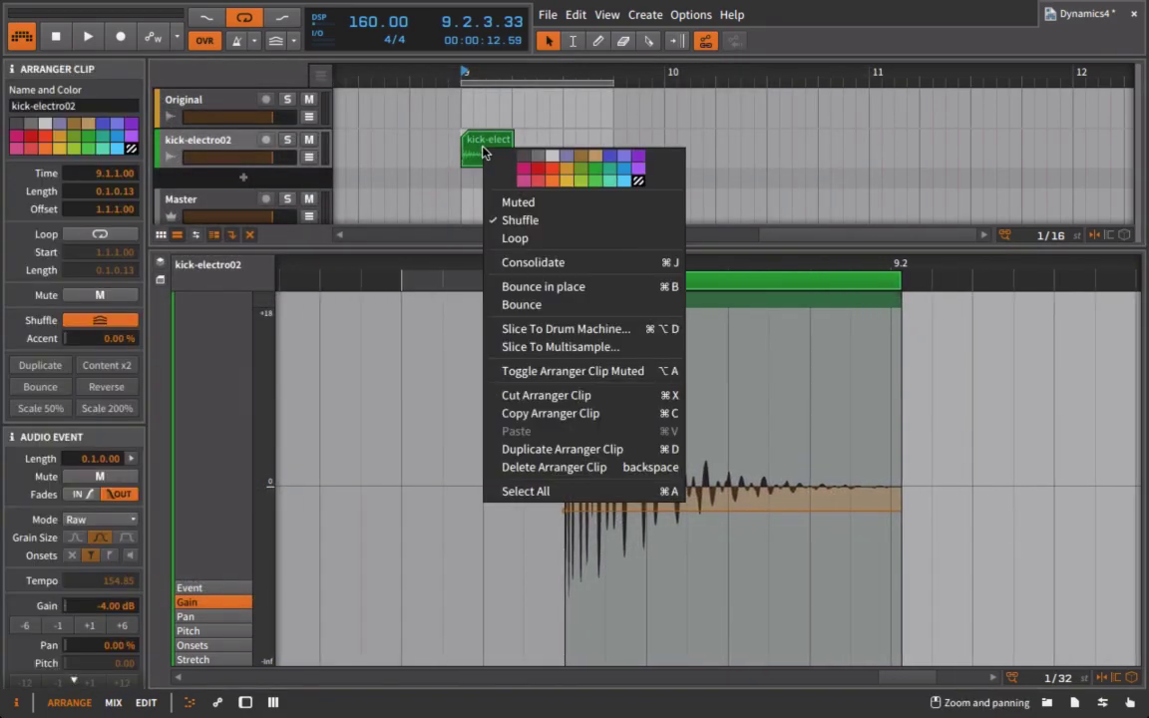
click(550, 308)
click(709, 510)
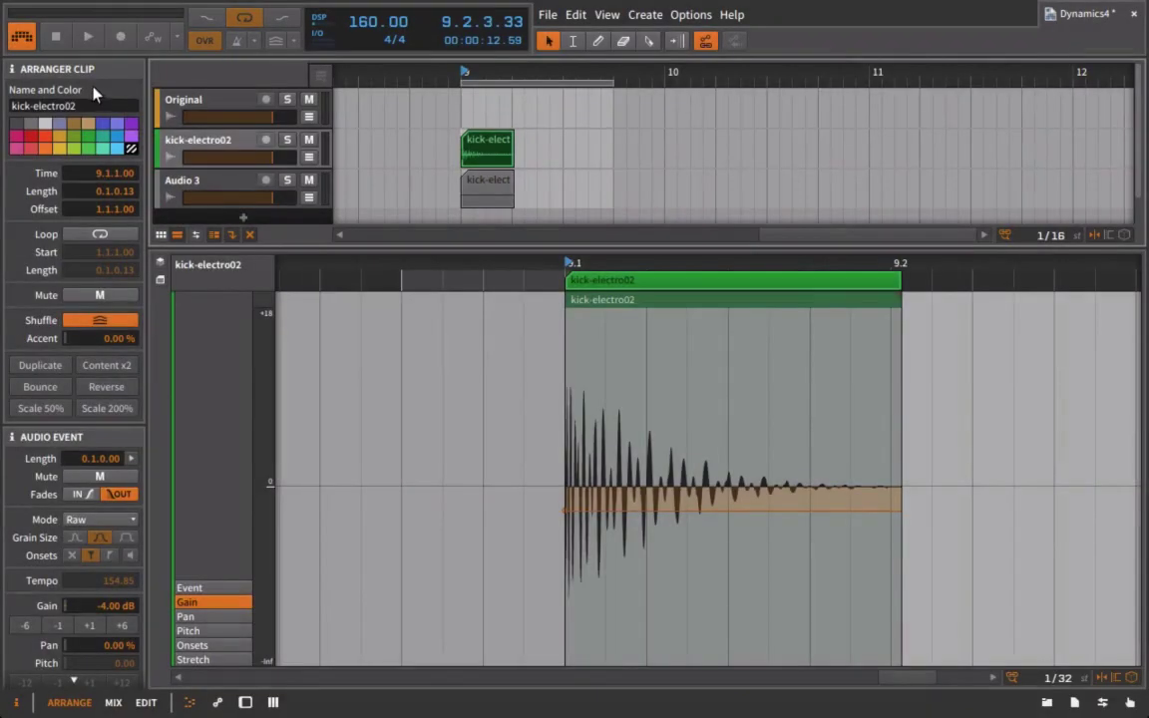
Step: Move the bounced clip to bar 9.3, widen the loop to one bar, and play both
click(221, 141)
key(d)
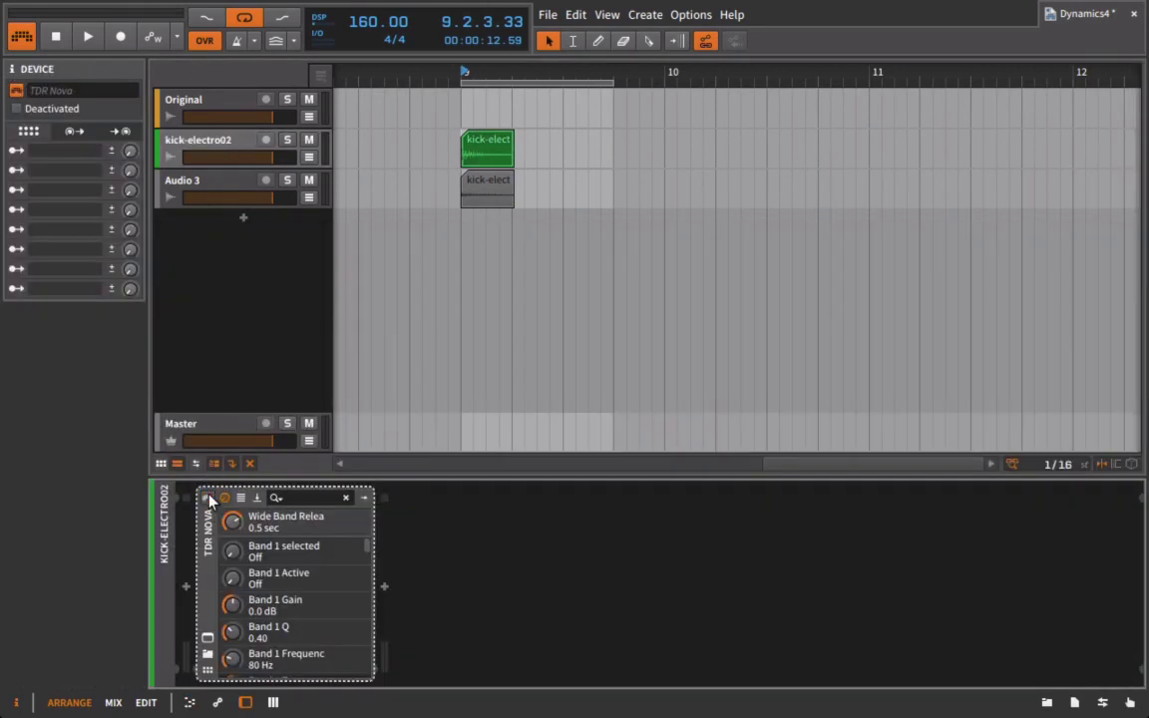
drag(487, 194, 590, 191)
drag(615, 82, 665, 88)
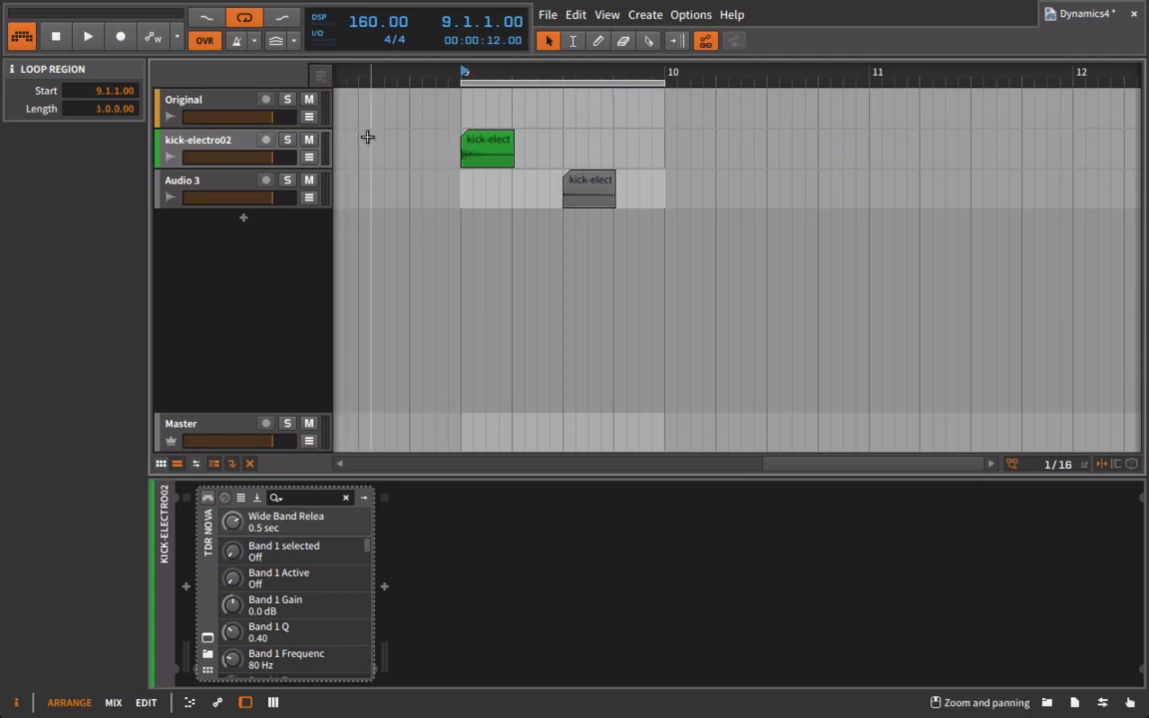
key(space)
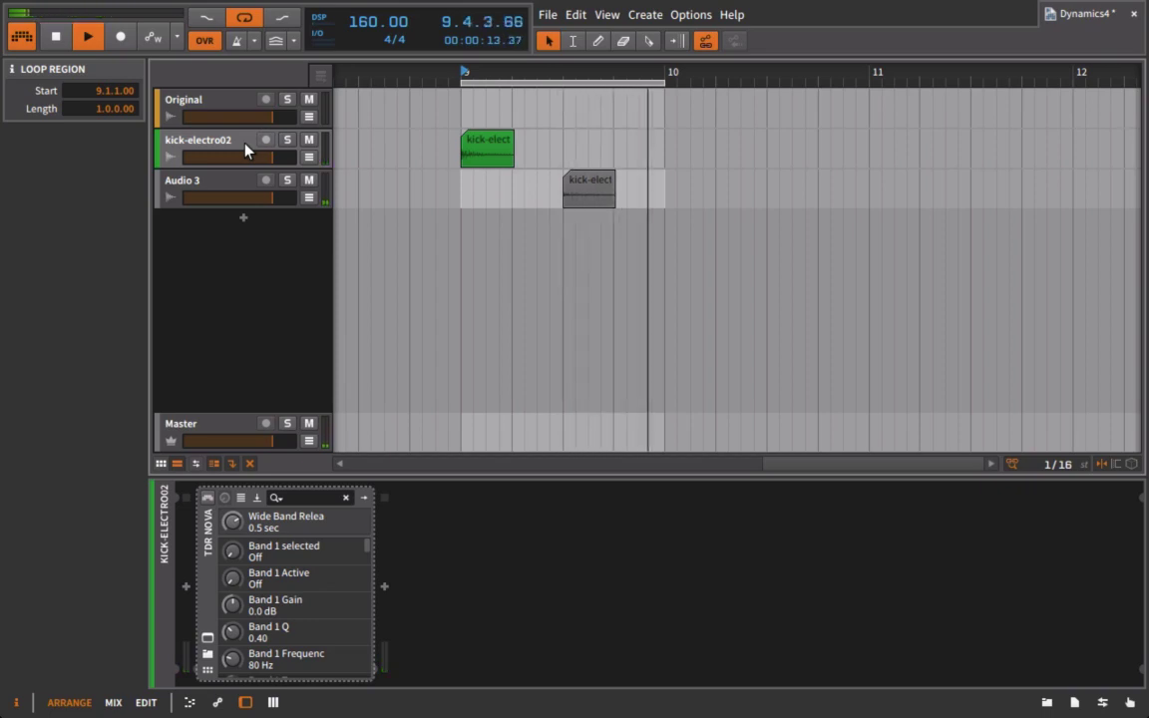
key(space)
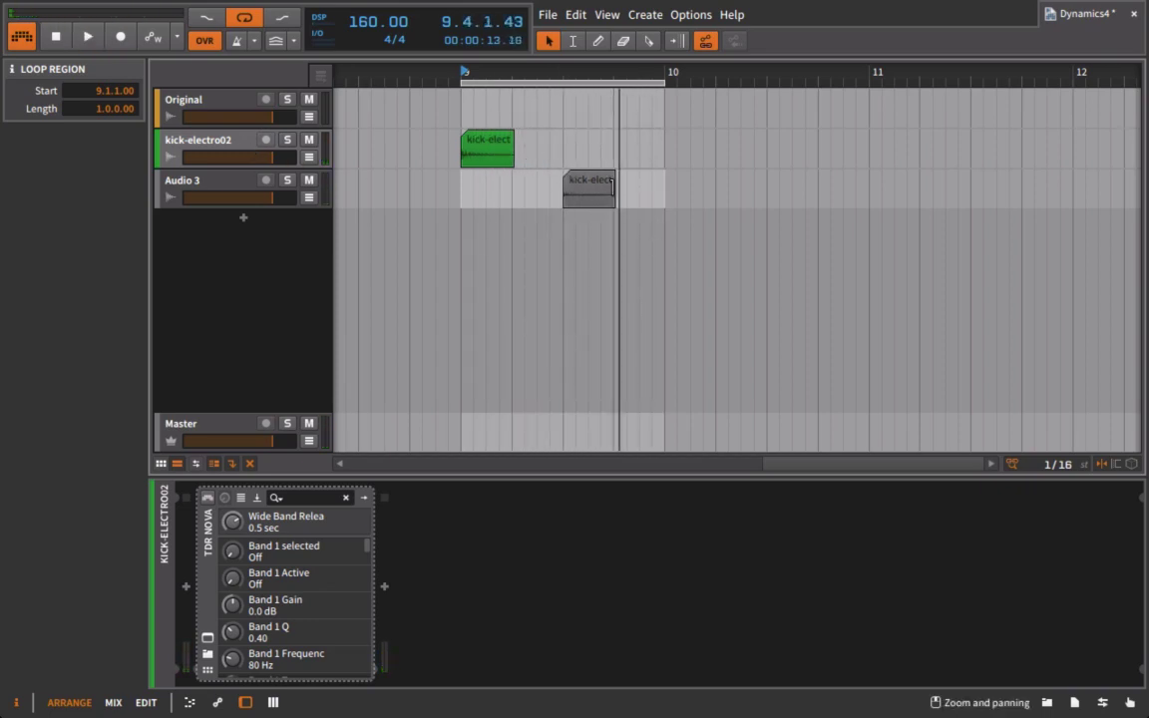
click(586, 199)
click(486, 157)
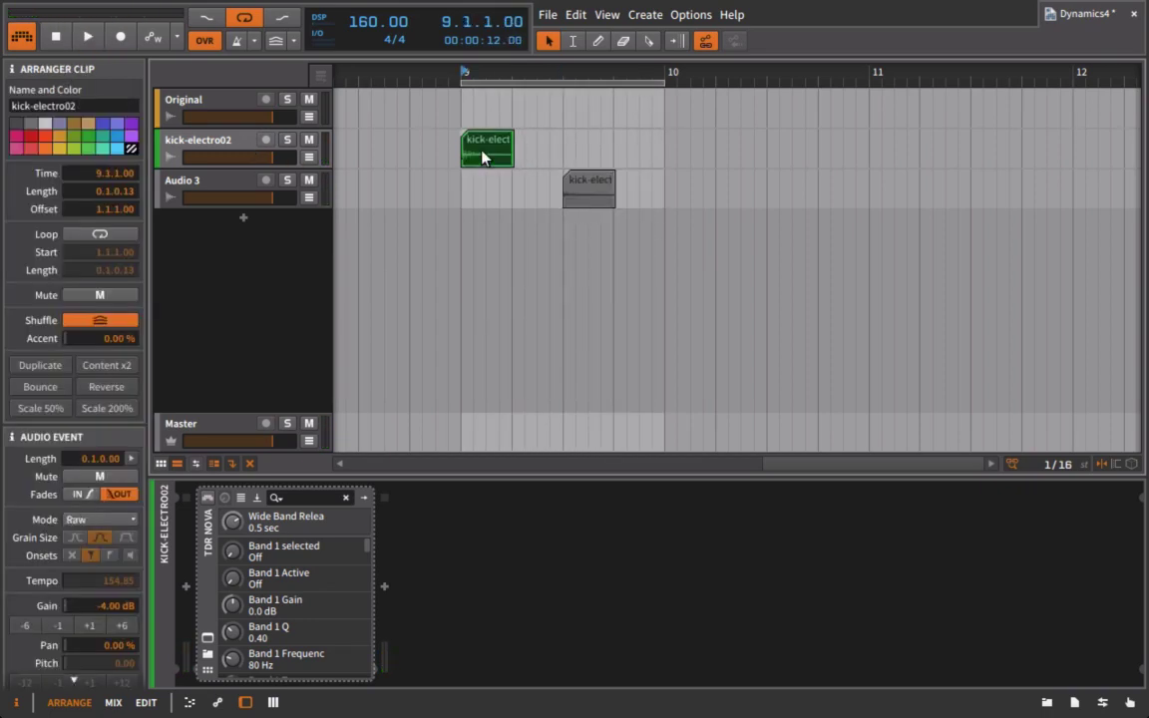
click(232, 133)
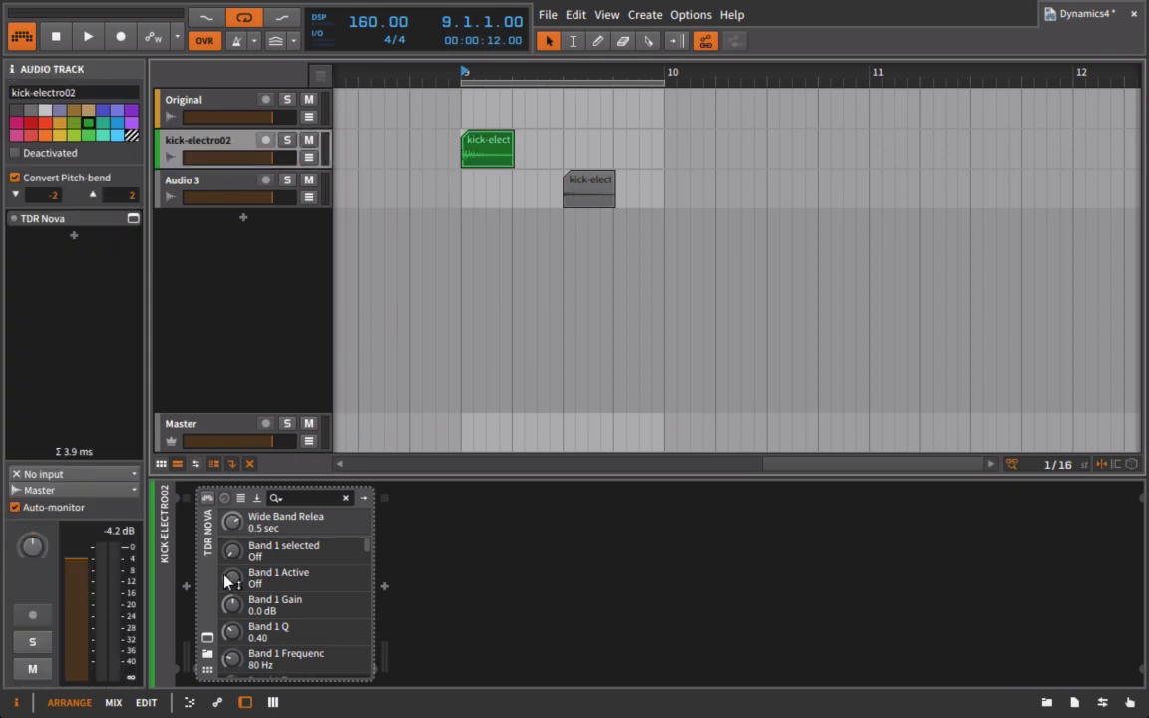
click(208, 638)
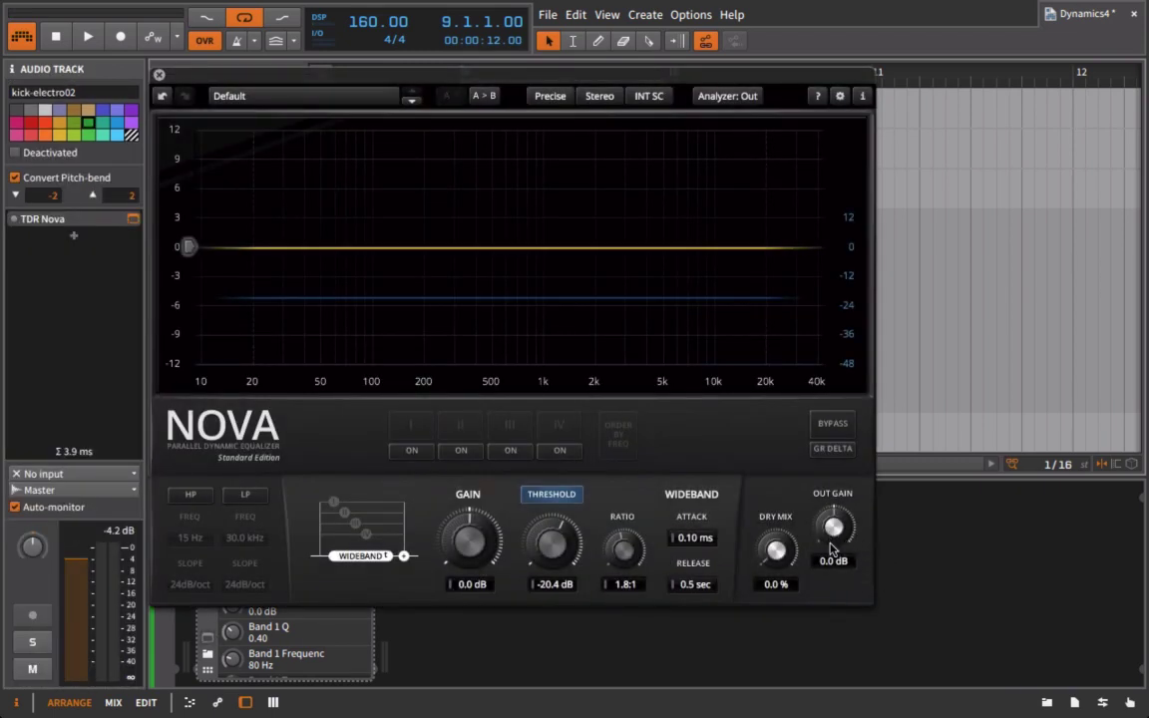
drag(833, 549, 833, 484)
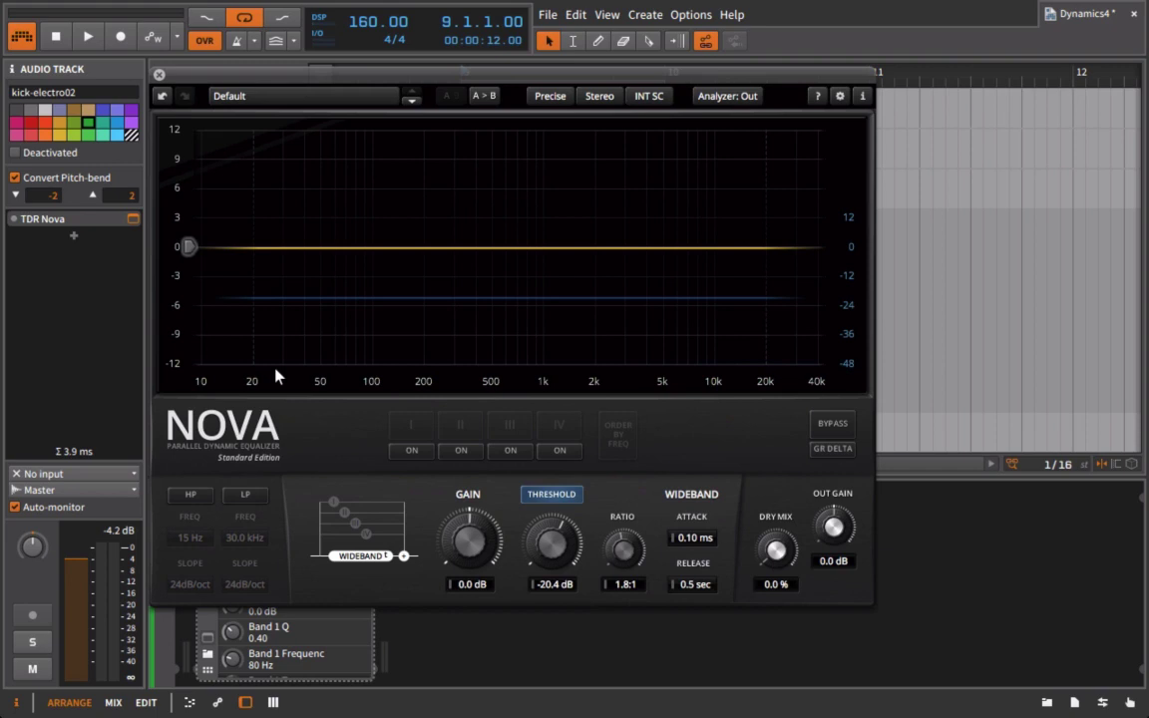
Step: Play the original kick and the bounced Audio 3 kick to compare loudness
click(158, 76)
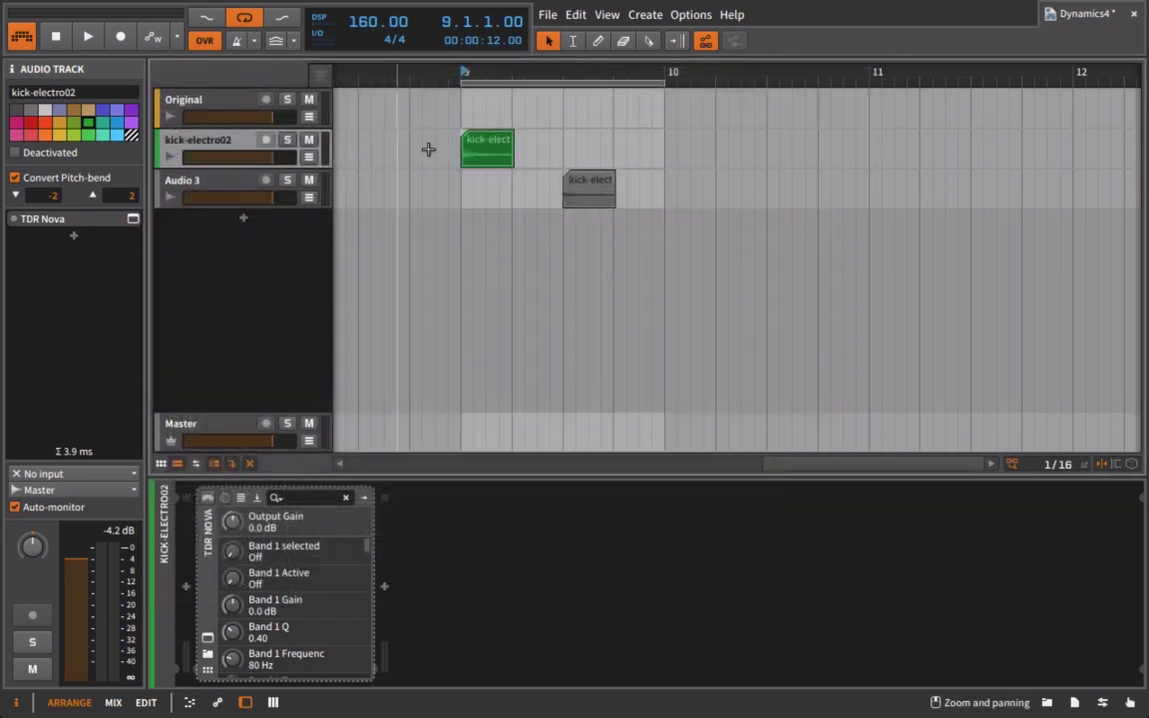
click(580, 203)
click(487, 150)
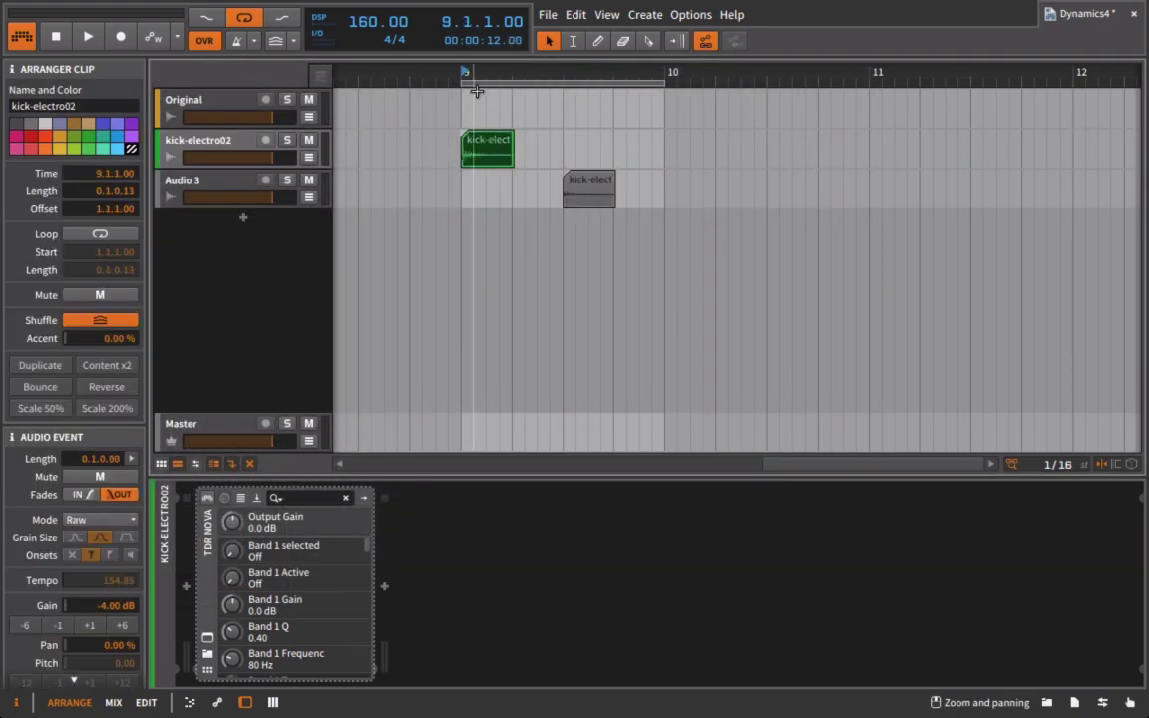
click(193, 140)
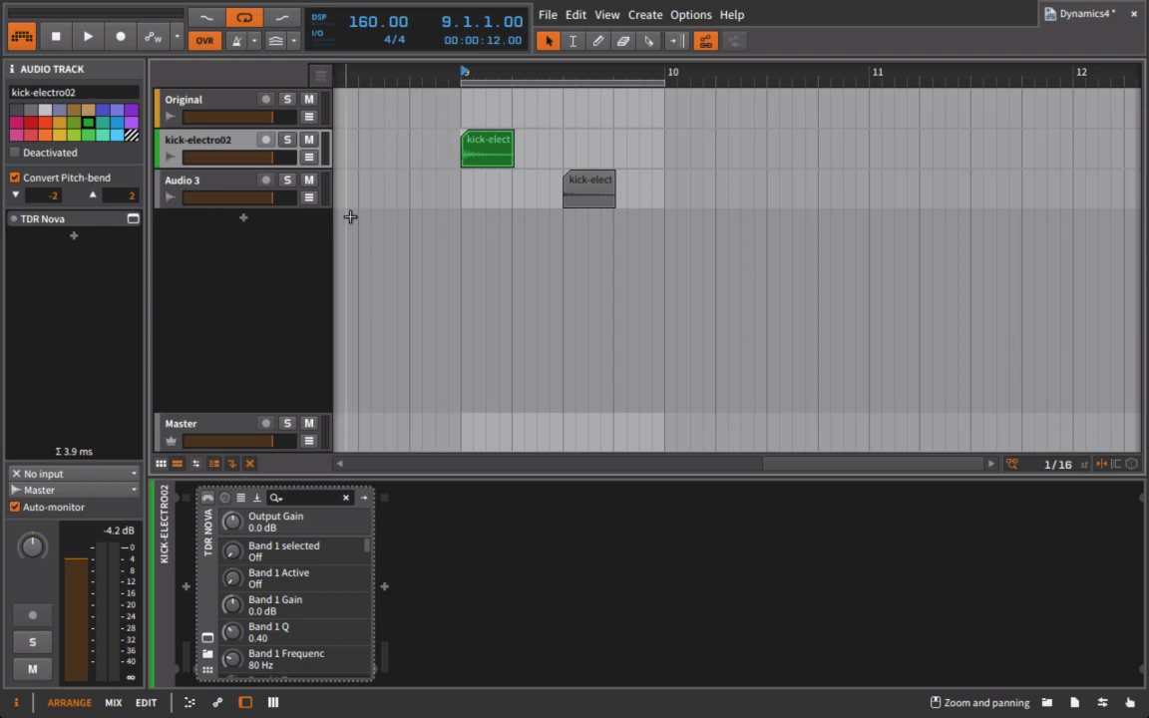
key(space)
key(space)
click(611, 201)
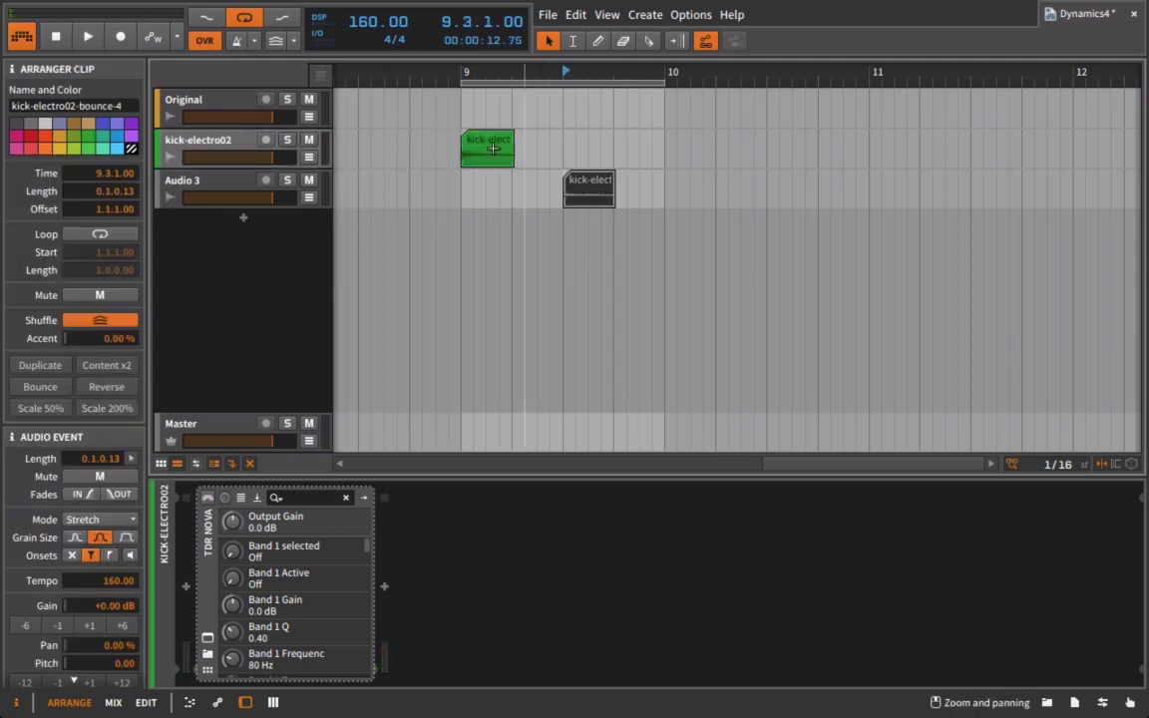
click(178, 180)
key(space)
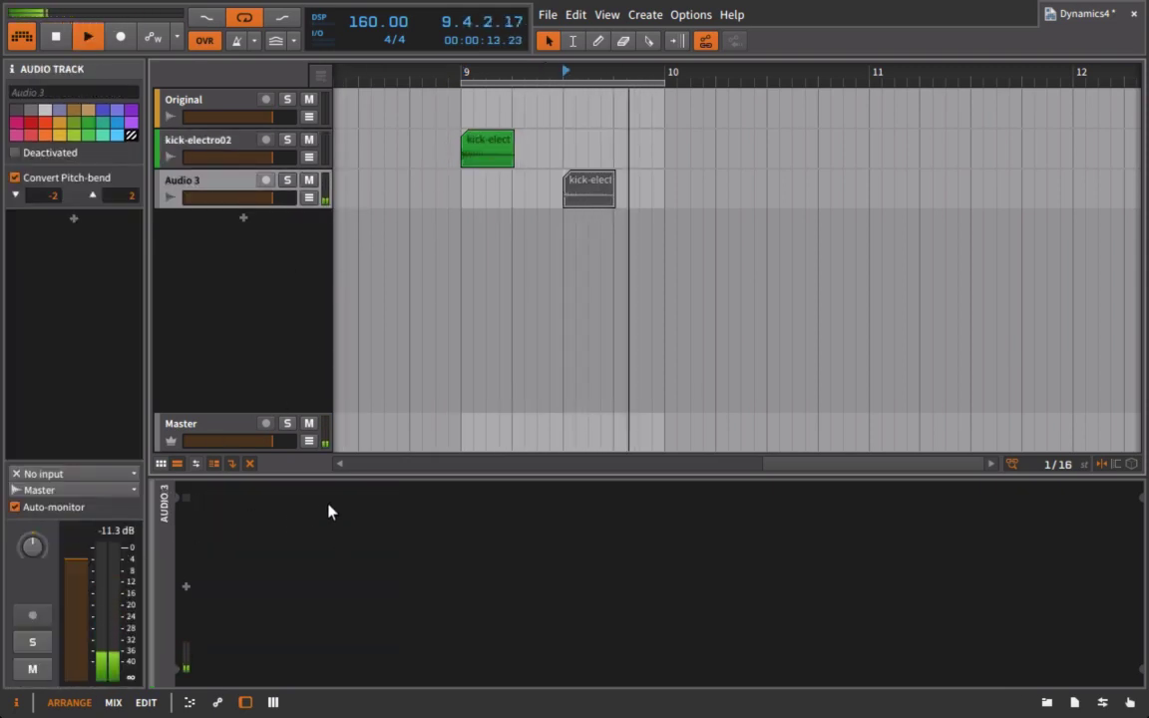
key(space)
Step: Raise the bounced clip's gain by 6 dB and compare it against the original
click(587, 204)
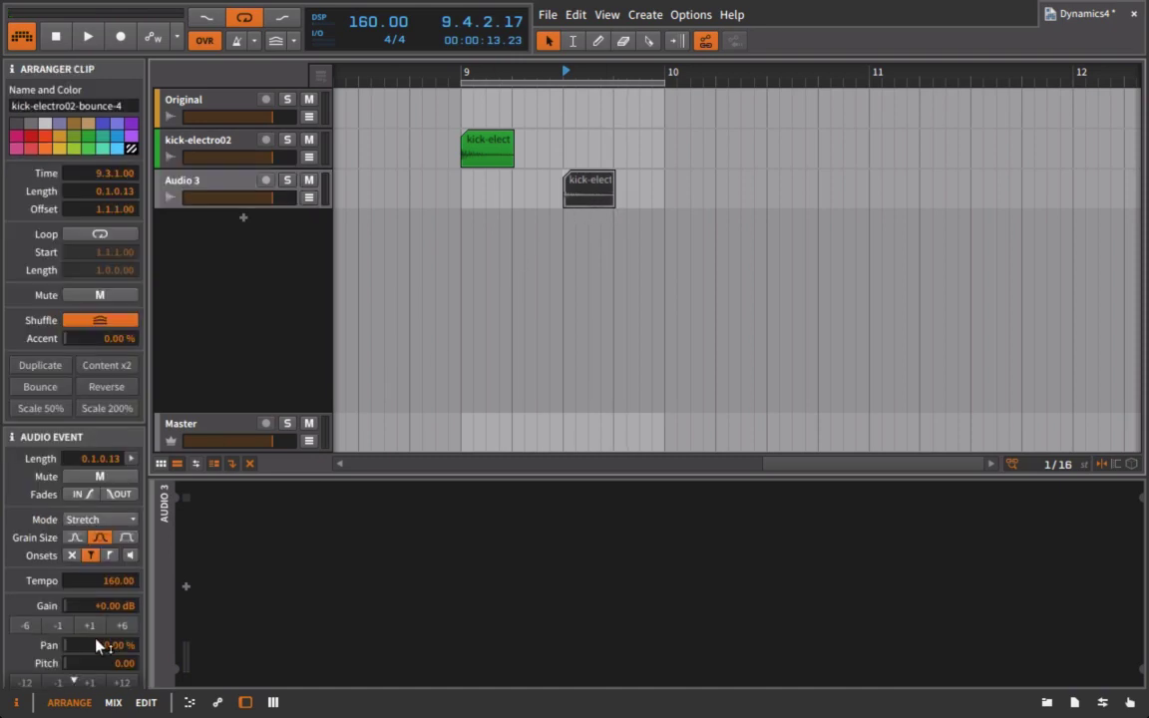
click(123, 625)
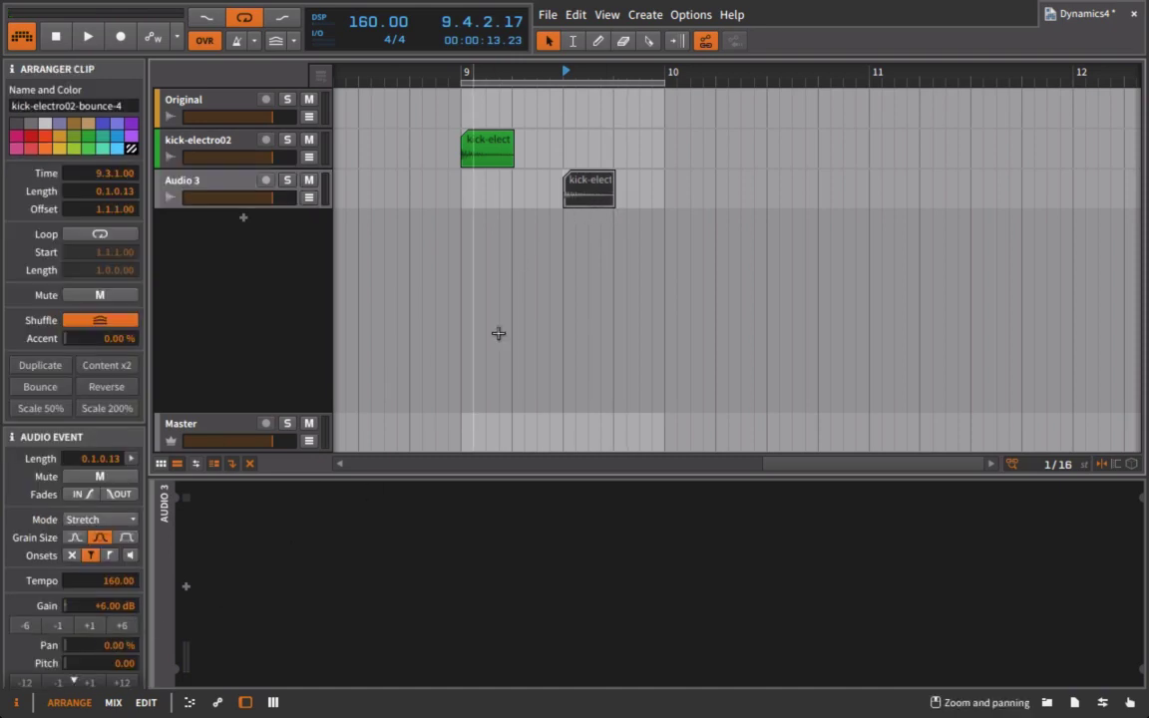
click(200, 193)
key(space)
key(space)
click(237, 150)
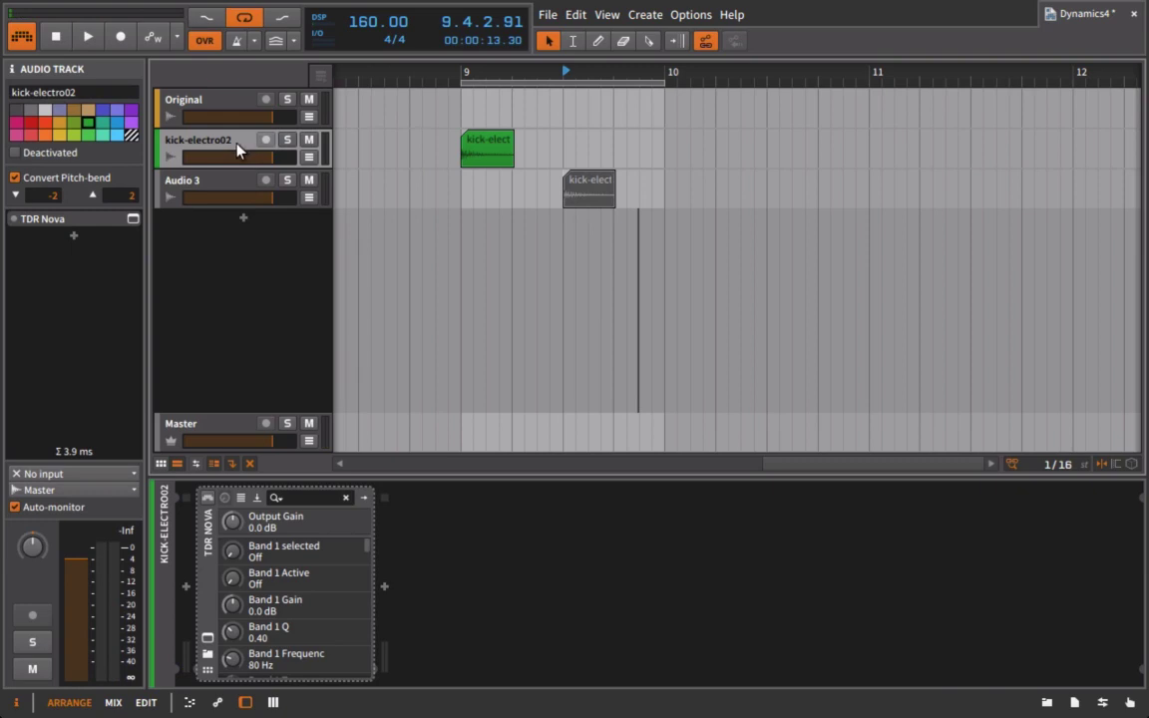
click(544, 194)
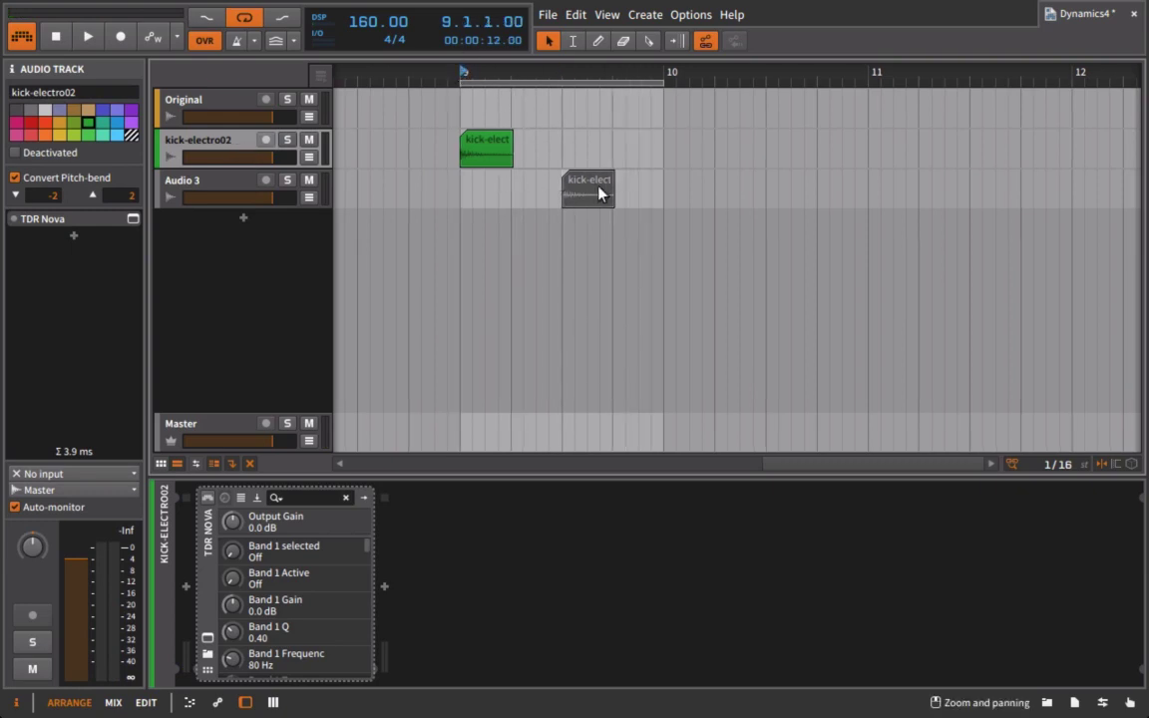
key(space)
key(space)
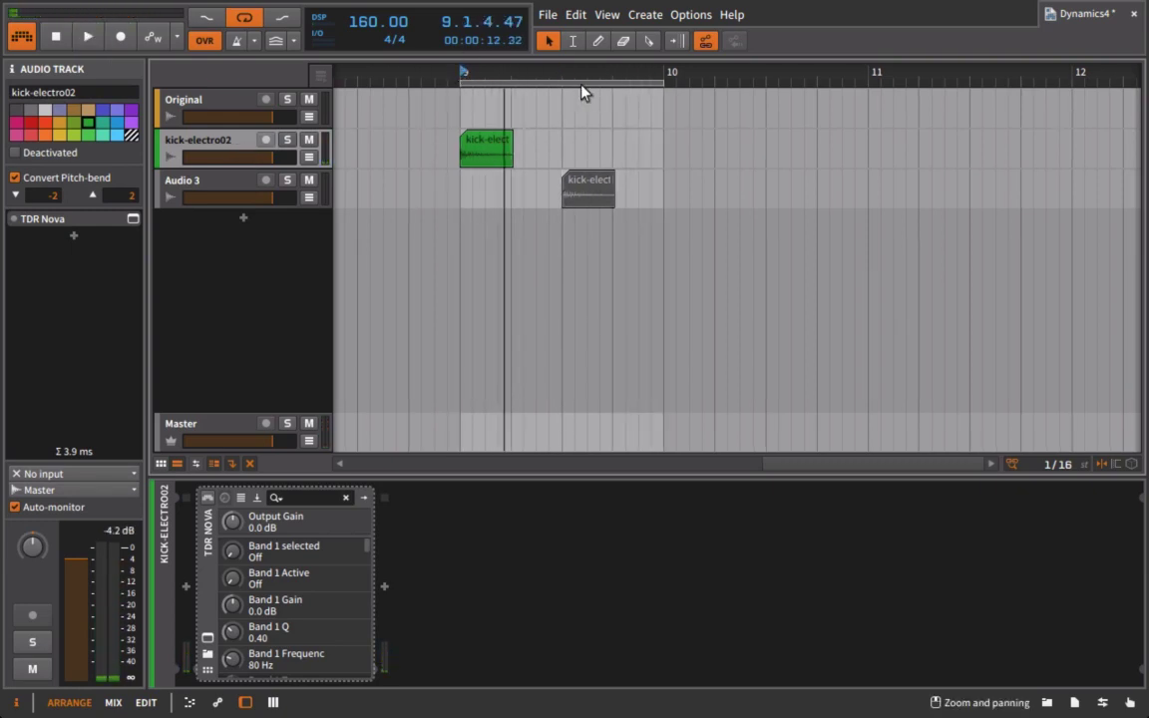
click(589, 215)
click(585, 206)
Step: Set the bounced clip's gain to +7.10 dB and replay both kicks
click(587, 190)
click(240, 185)
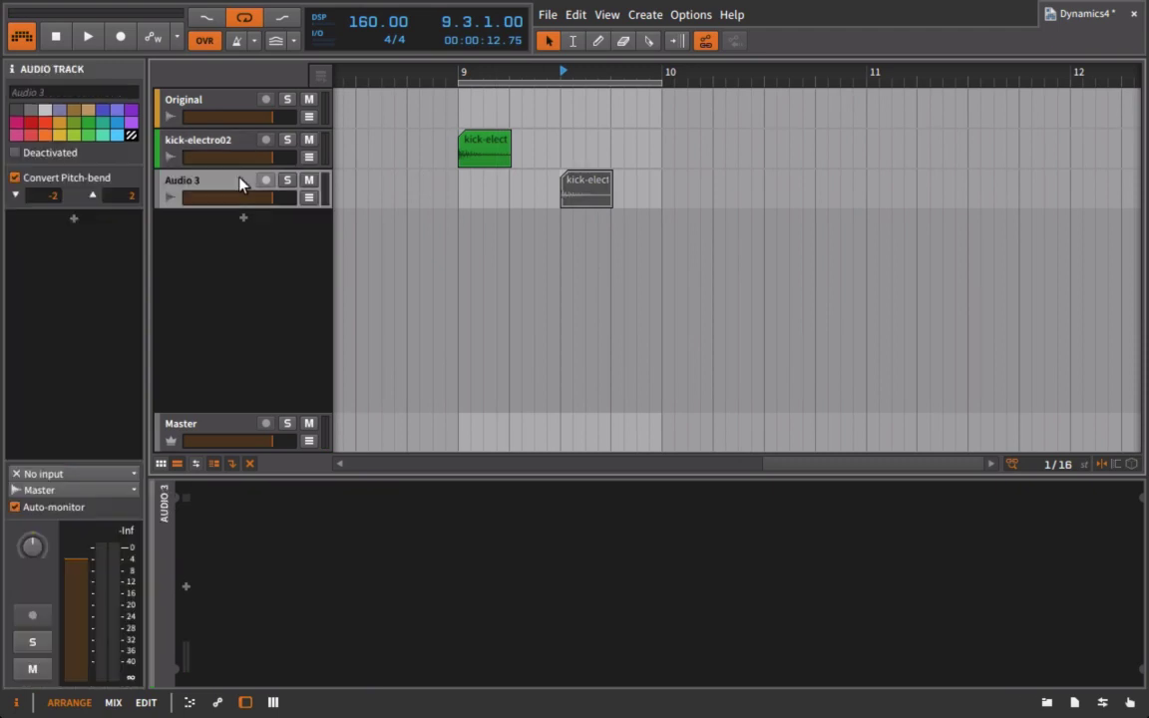
key(space)
key(space)
click(220, 190)
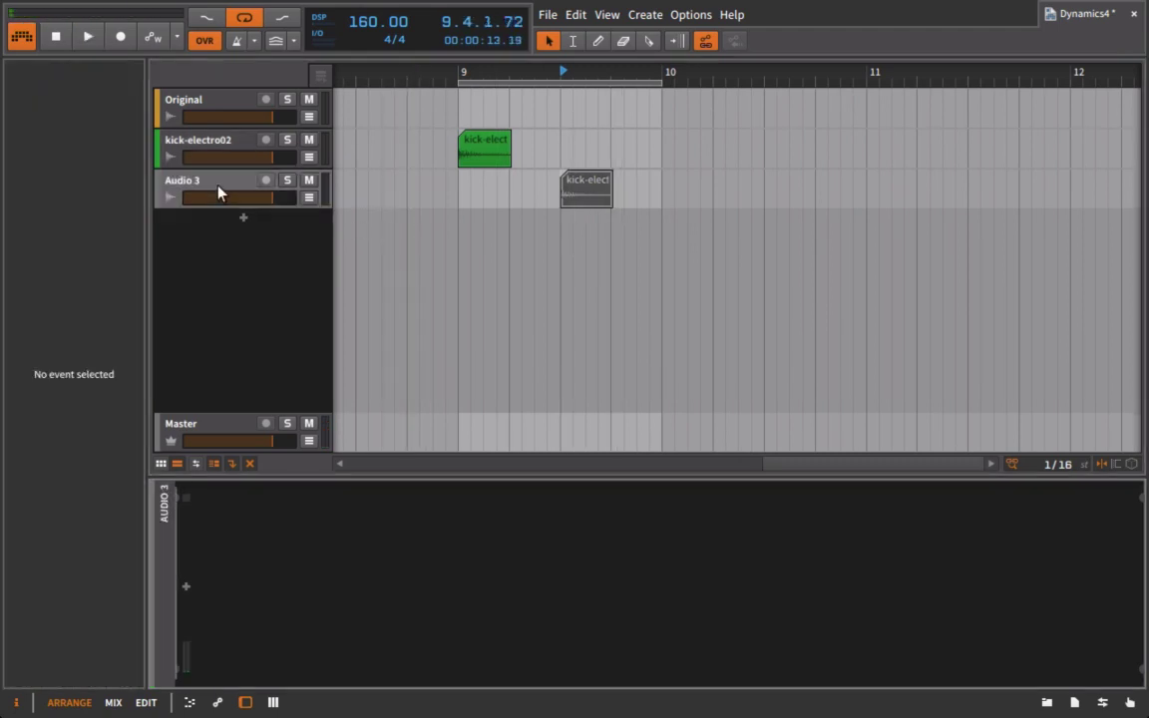
click(595, 203)
click(100, 626)
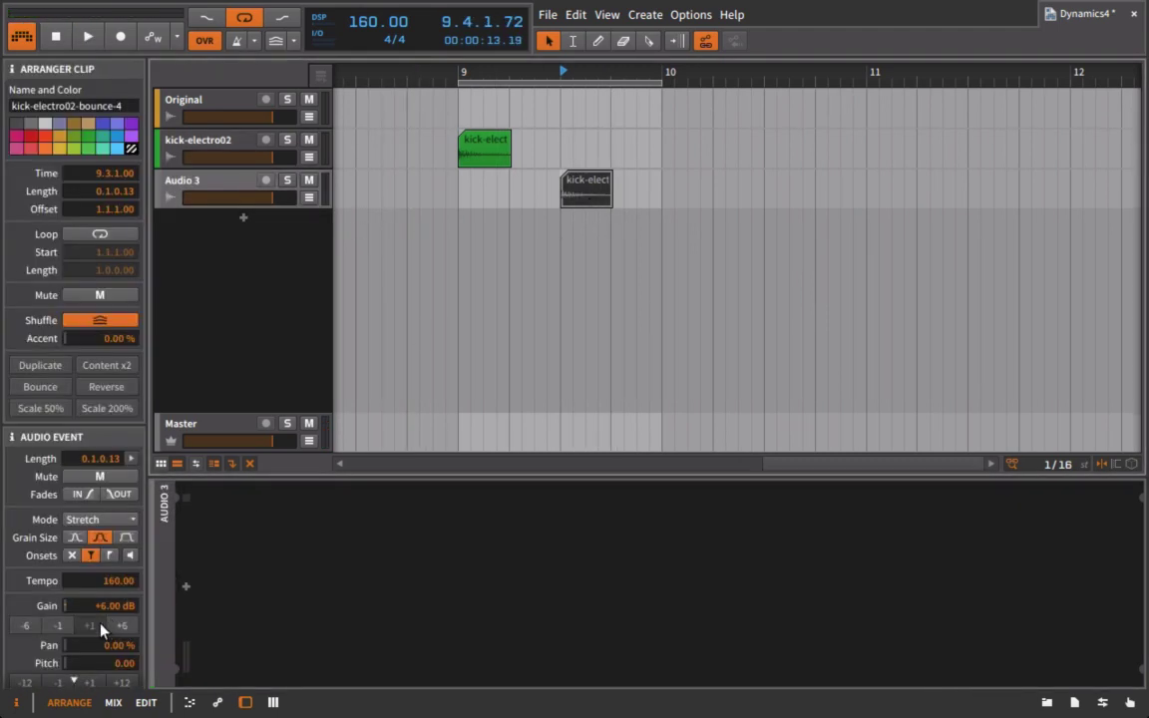
double_click(111, 606)
text(7.1)
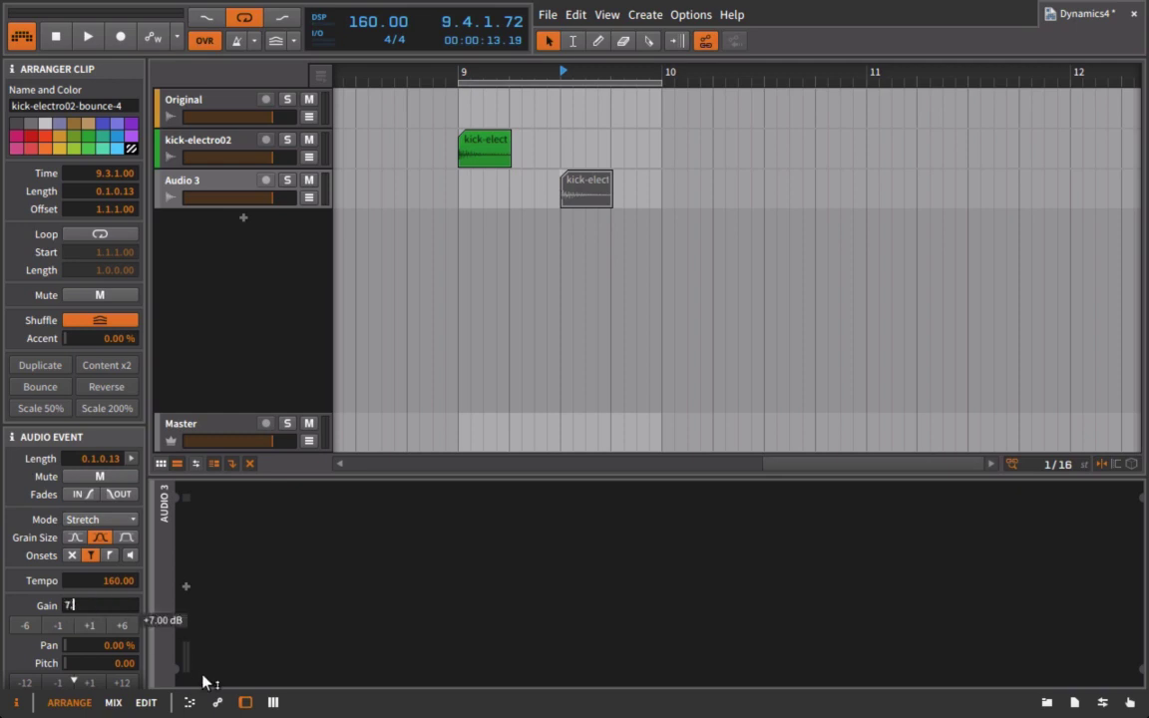
key(Return)
key(space)
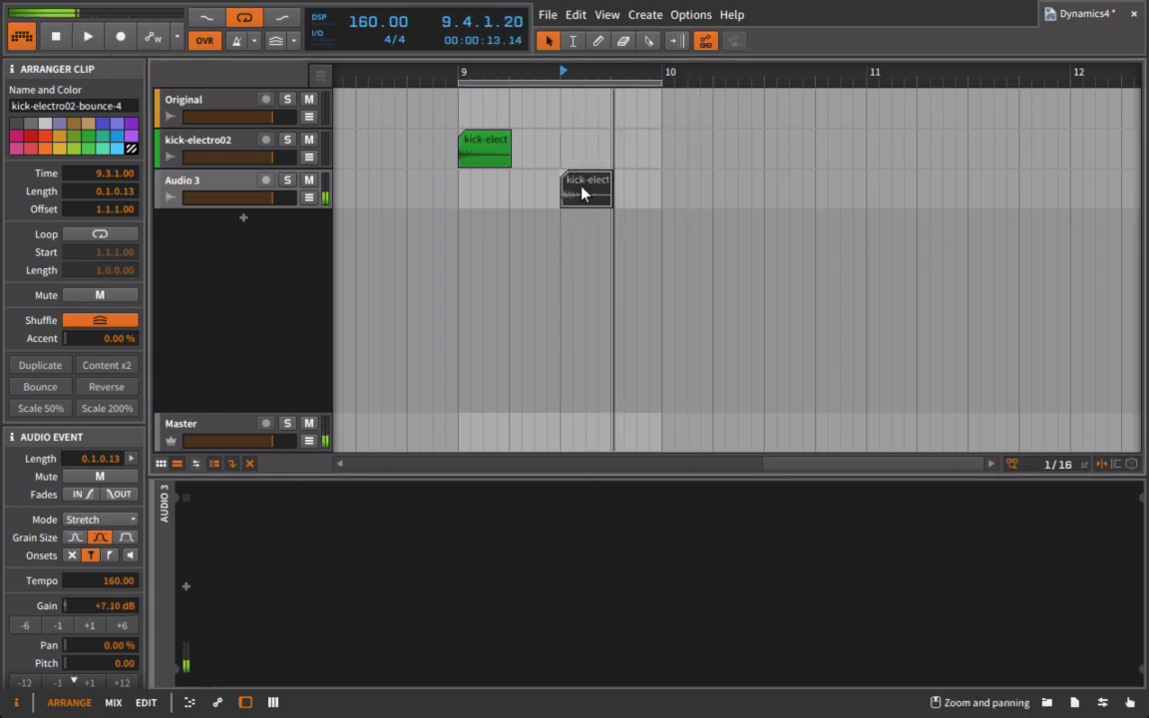
key(space)
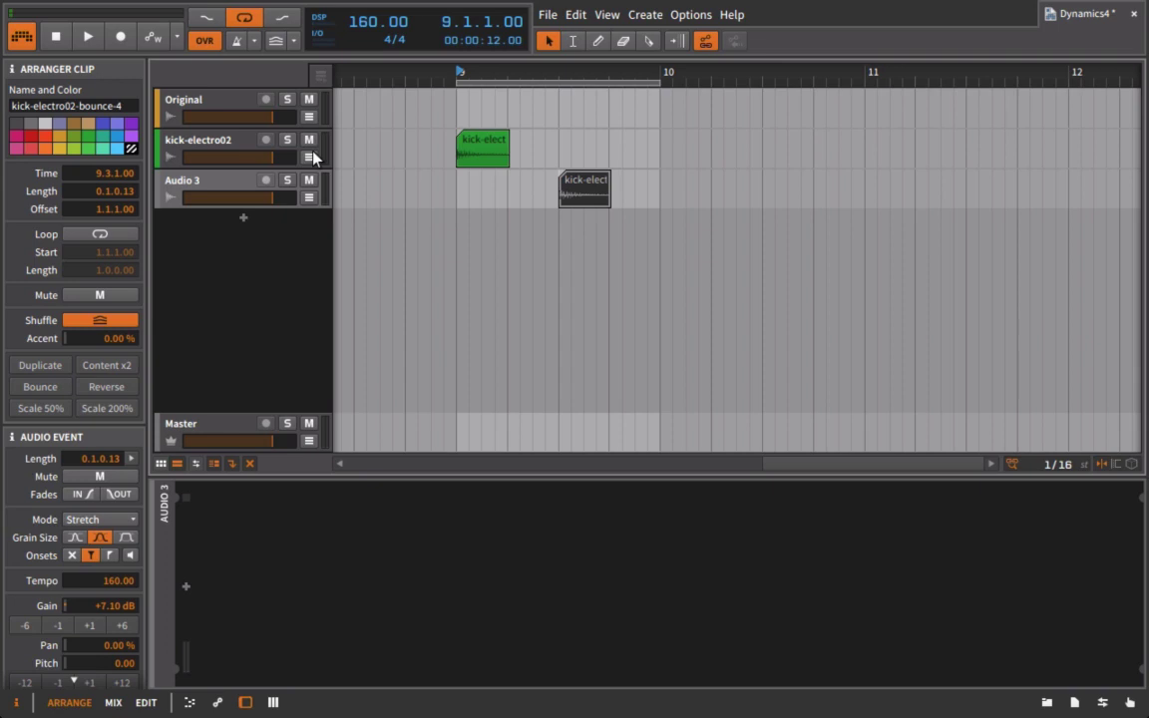
key(space)
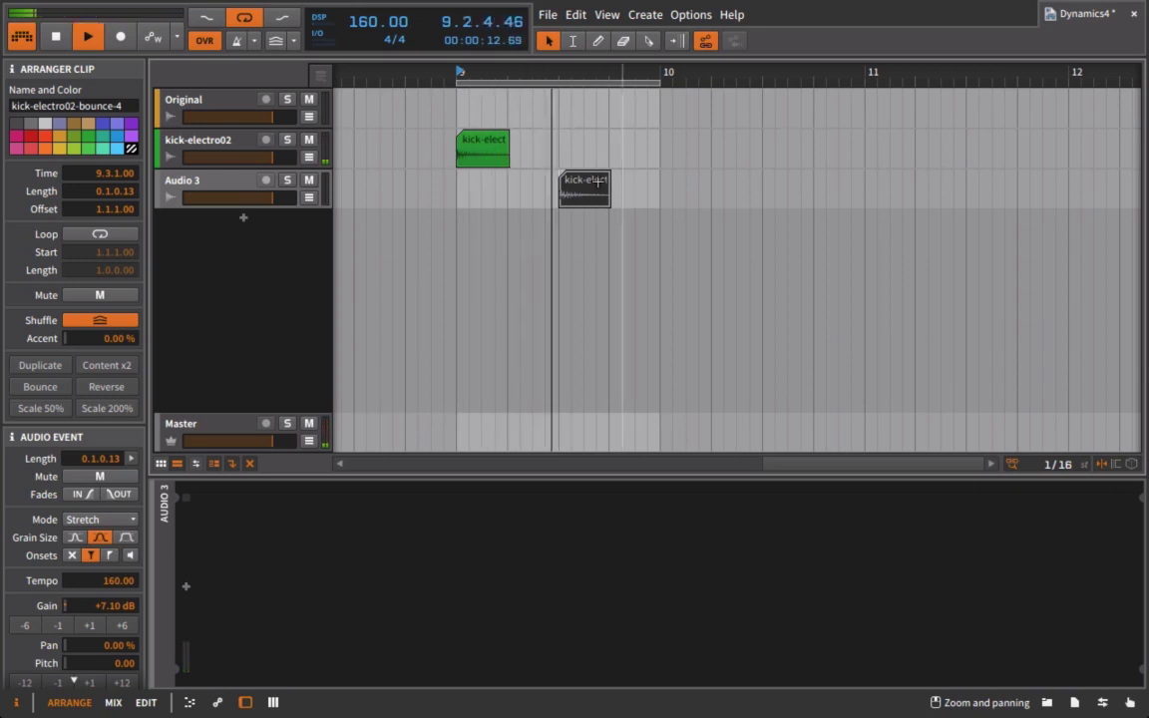
Step: Compare the original and bounced kick clips in the Detail Editor
double_click(588, 186)
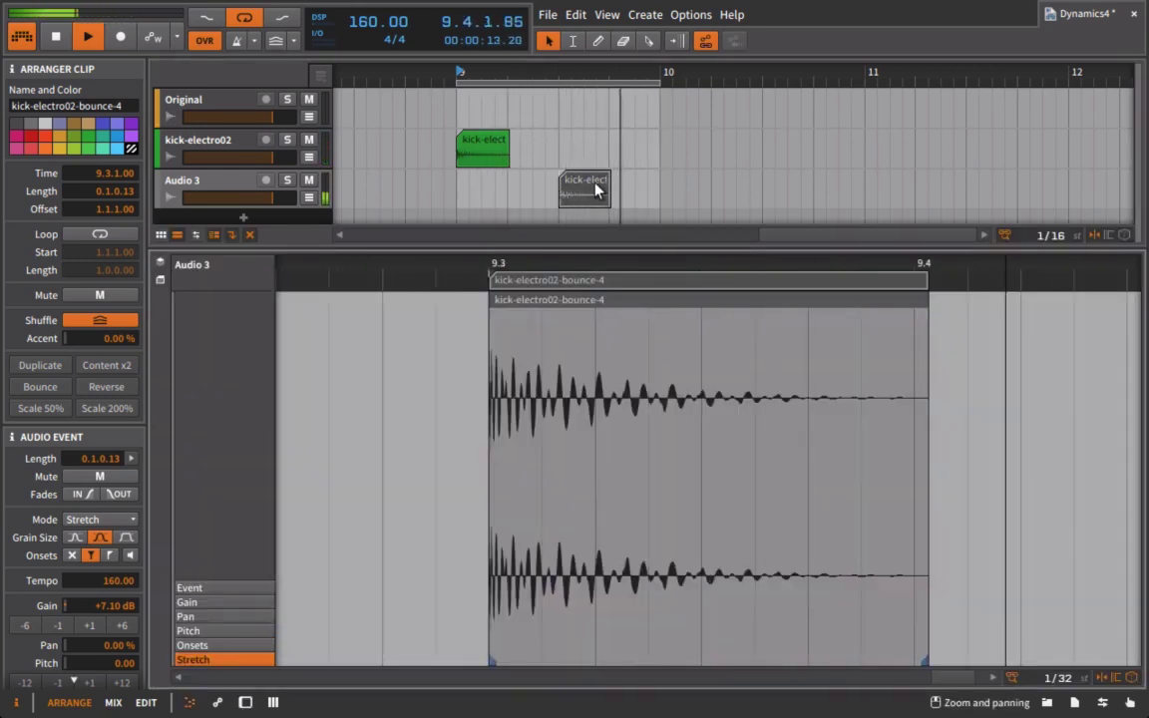
click(464, 157)
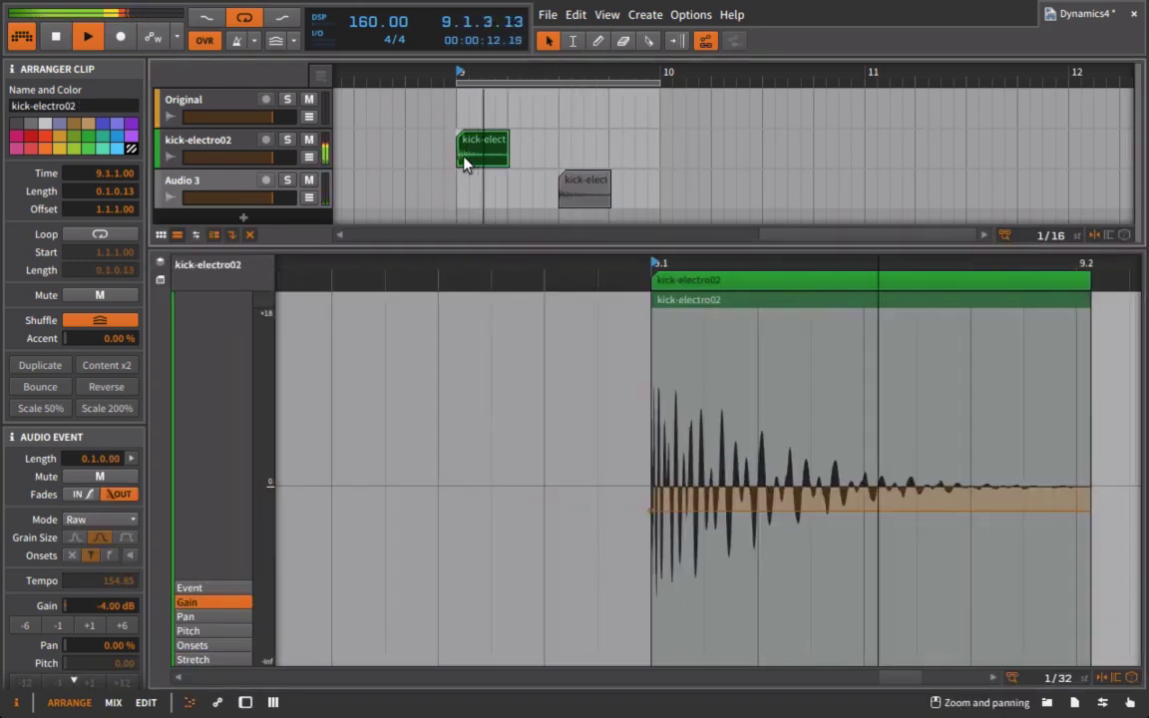
click(585, 183)
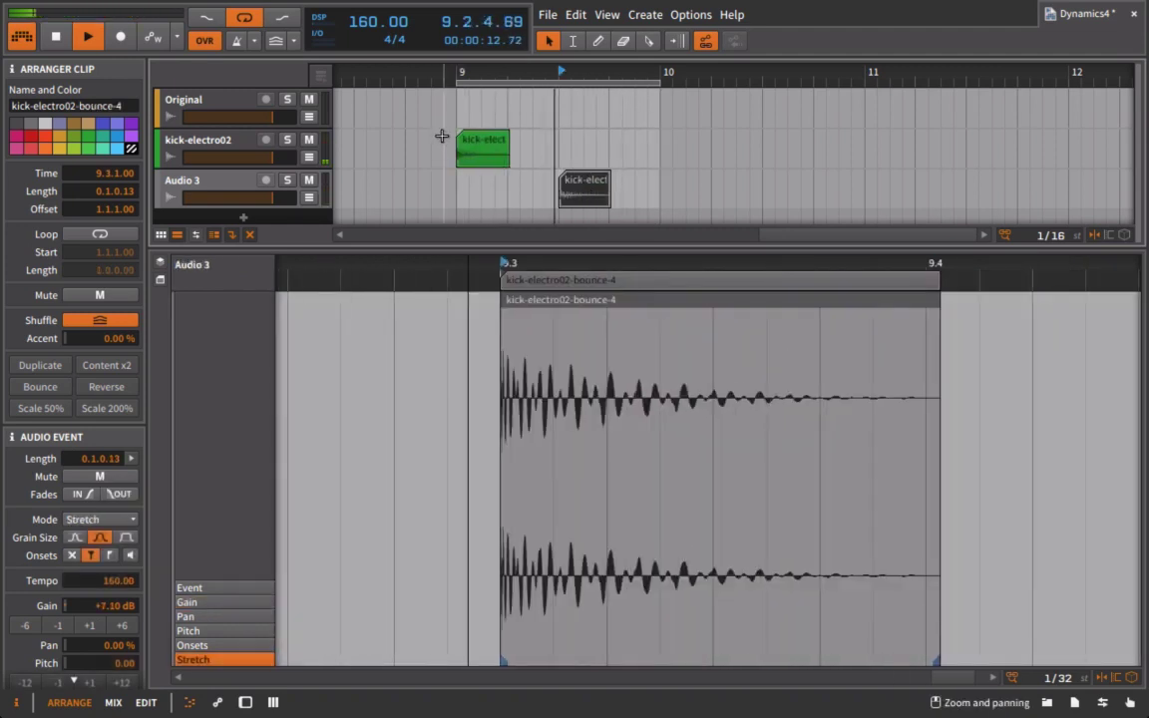
click(471, 155)
click(589, 190)
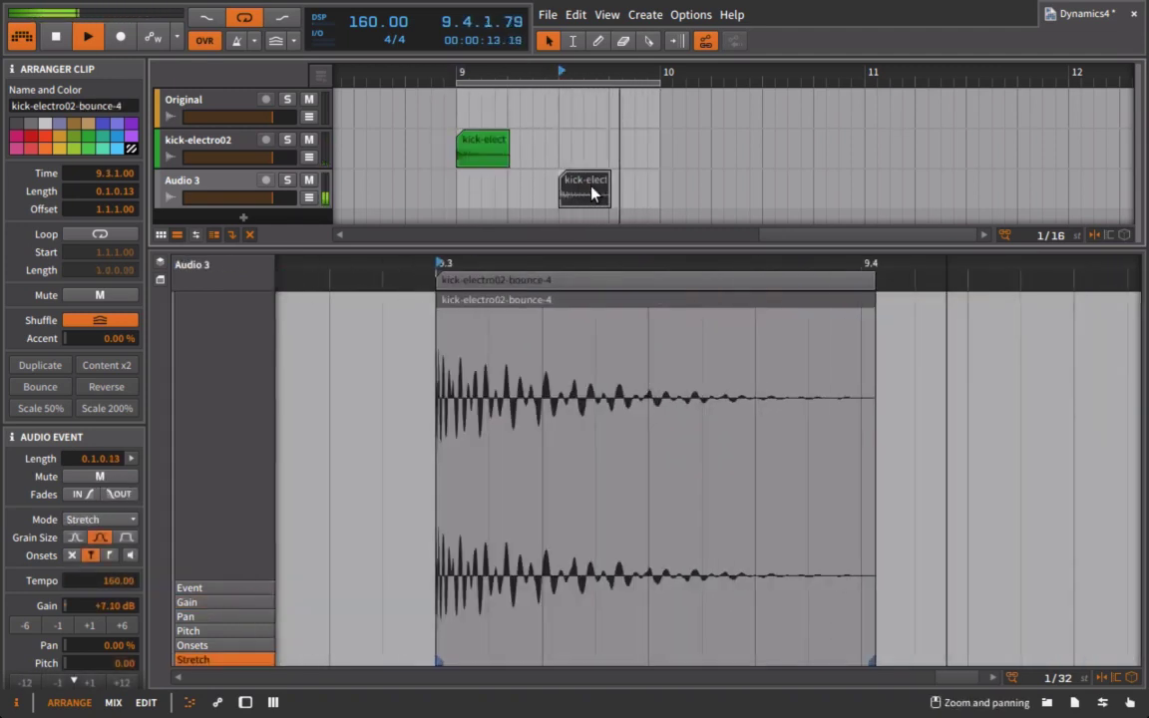
key(space)
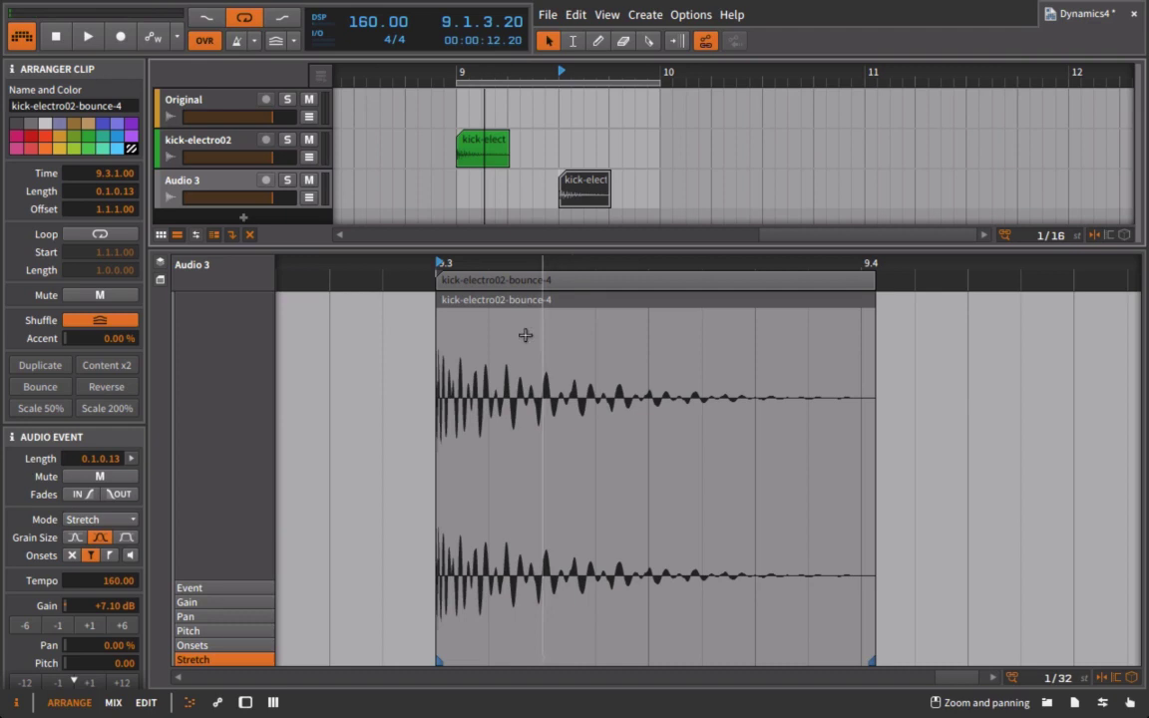
Step: Move the bounced Audio 3 clip and view both kick waveforms in a full-window editor
drag(571, 191, 499, 181)
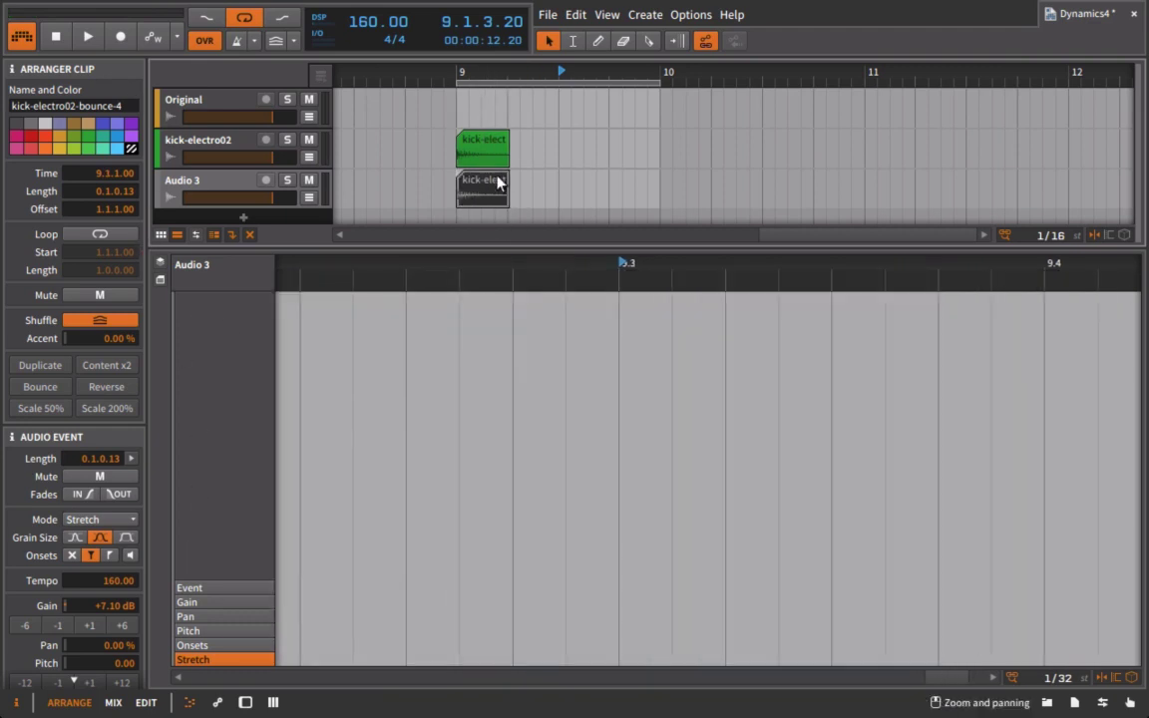
click(161, 282)
click(163, 280)
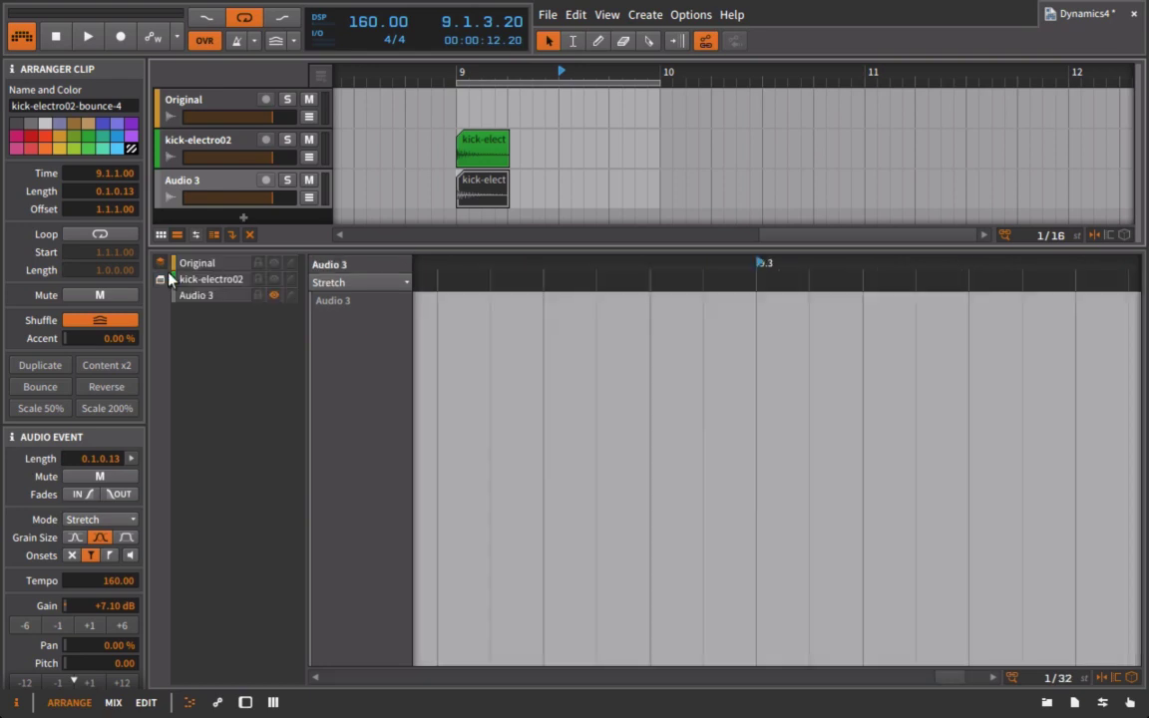
click(489, 189)
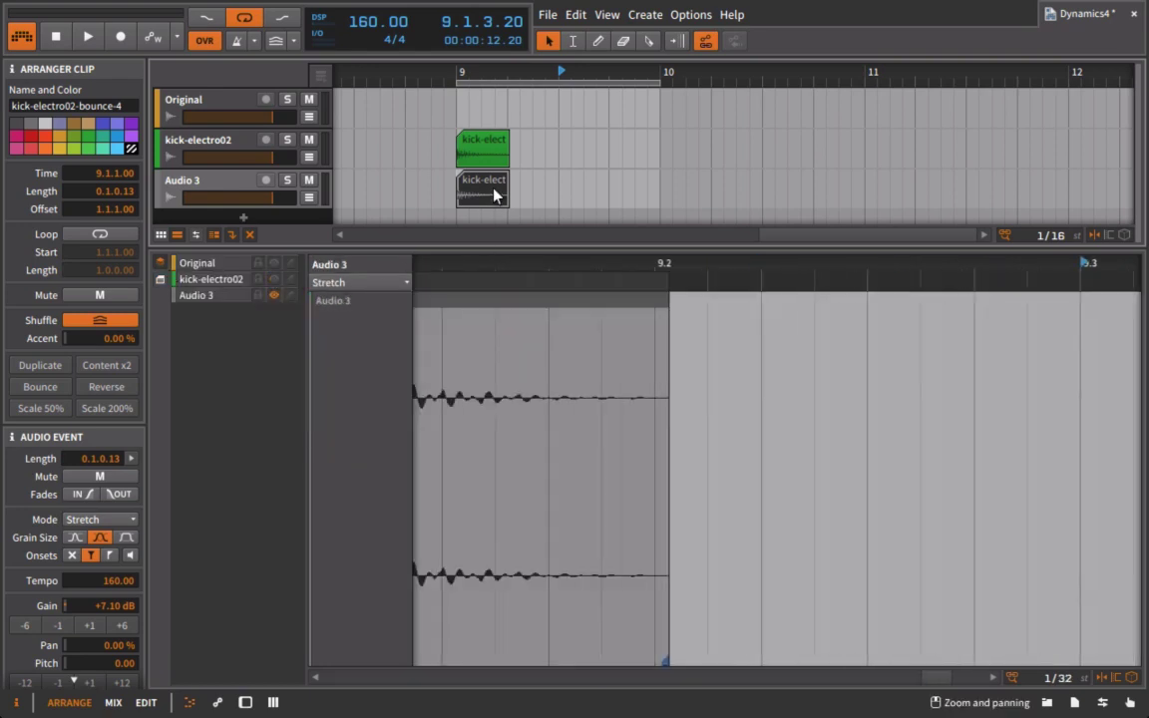
shift+click(481, 150)
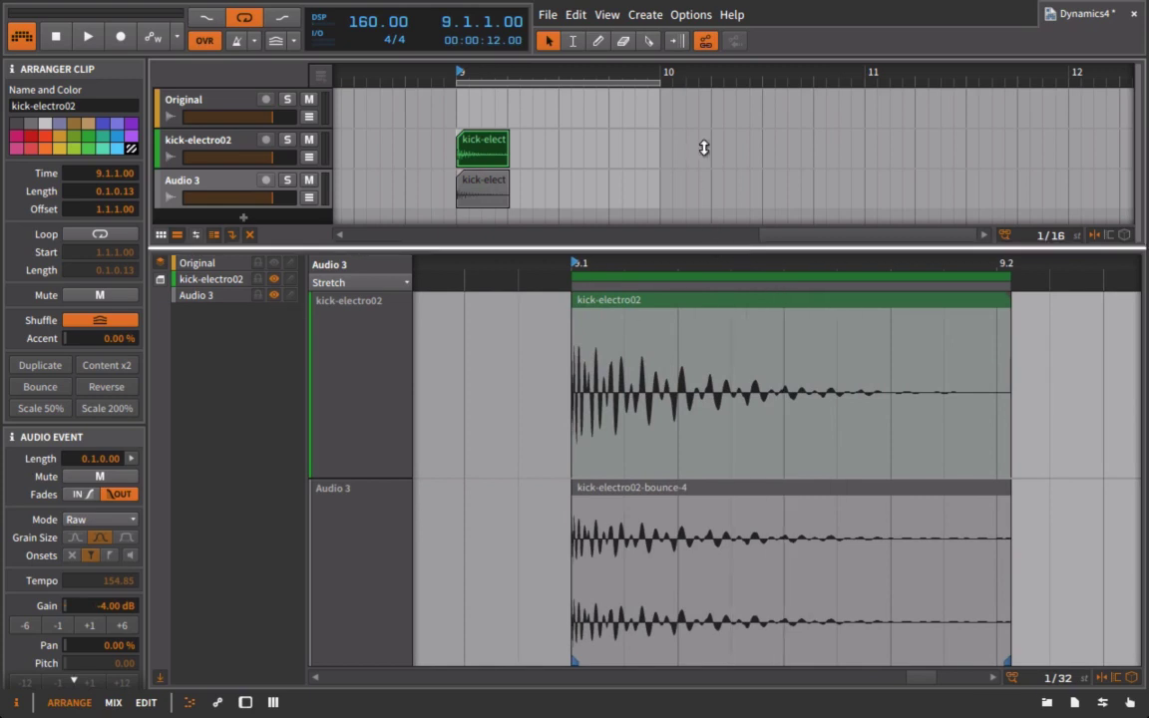
click(146, 704)
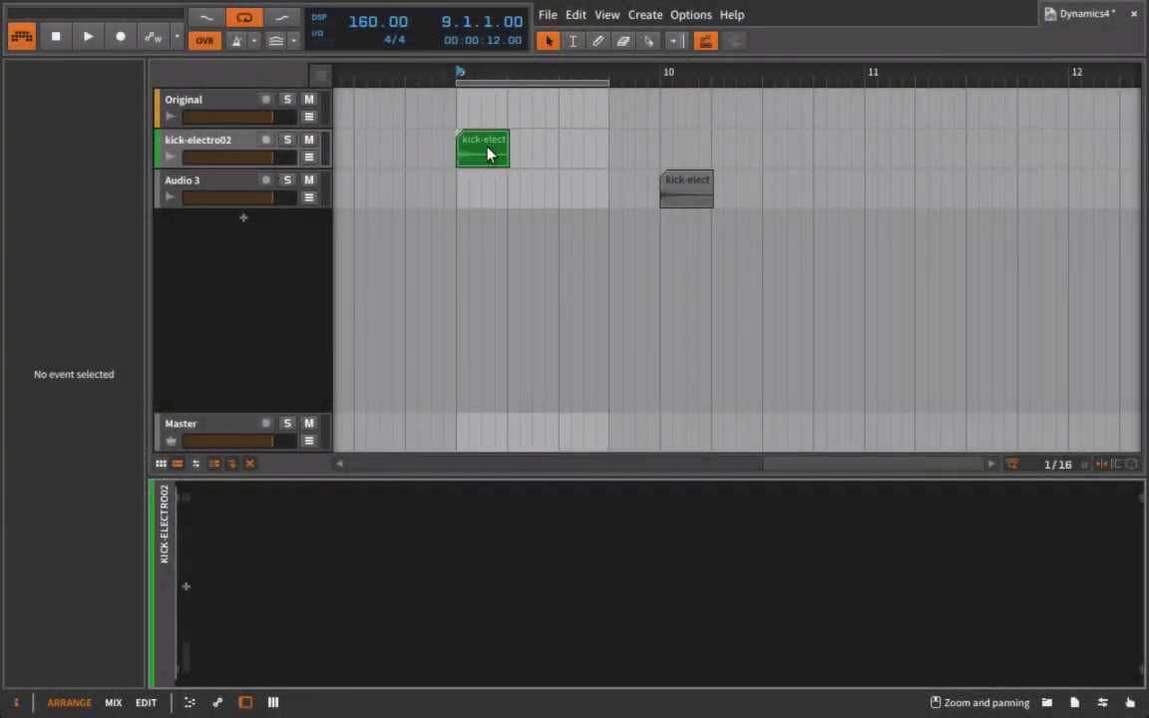
Step: Insert TDR Nova on the kick-electro02 track from the device list
double_click(488, 145)
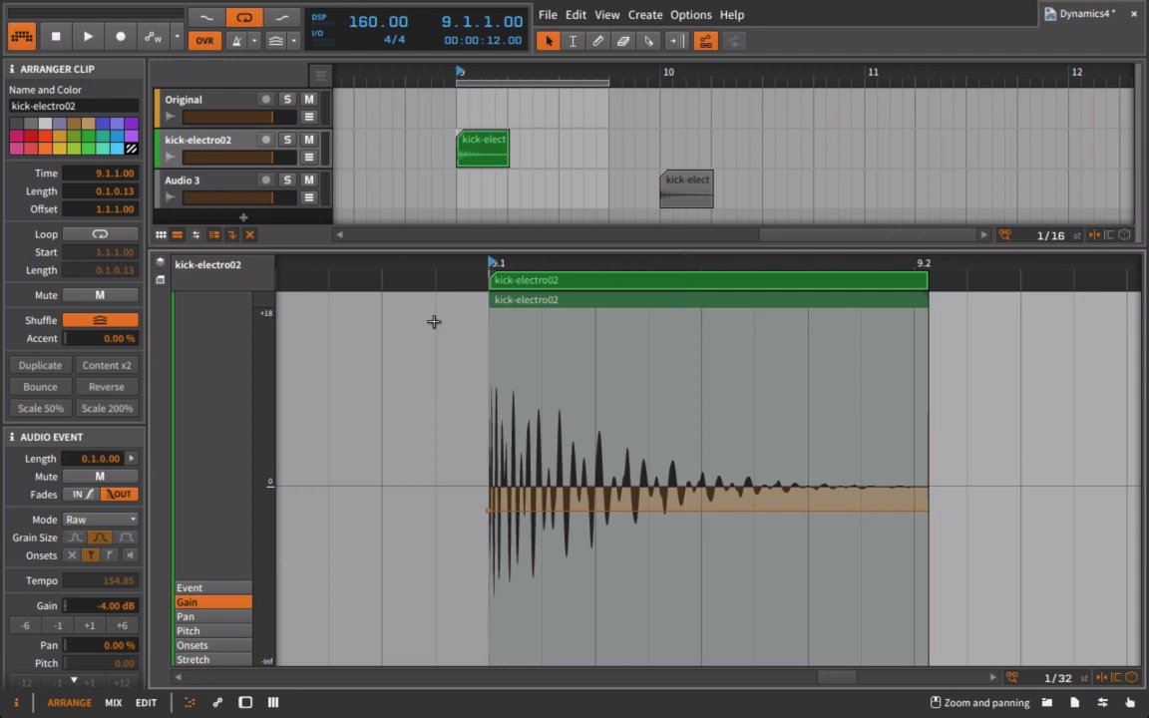
key(d)
click(1048, 703)
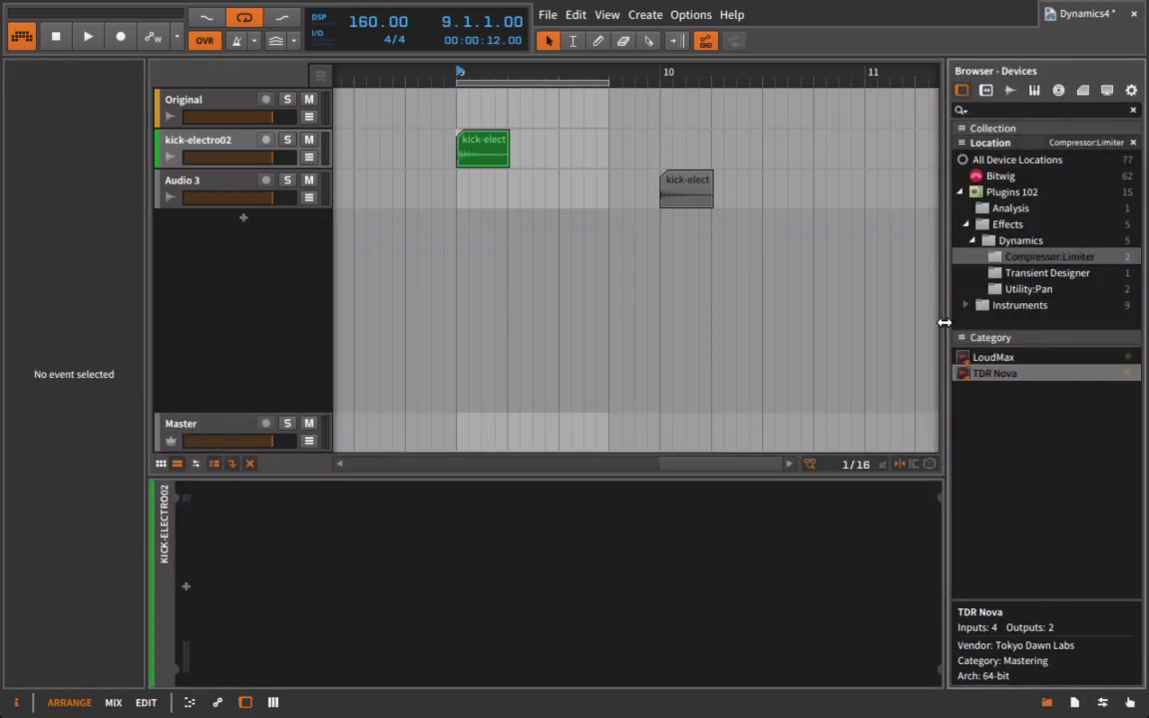
double_click(986, 375)
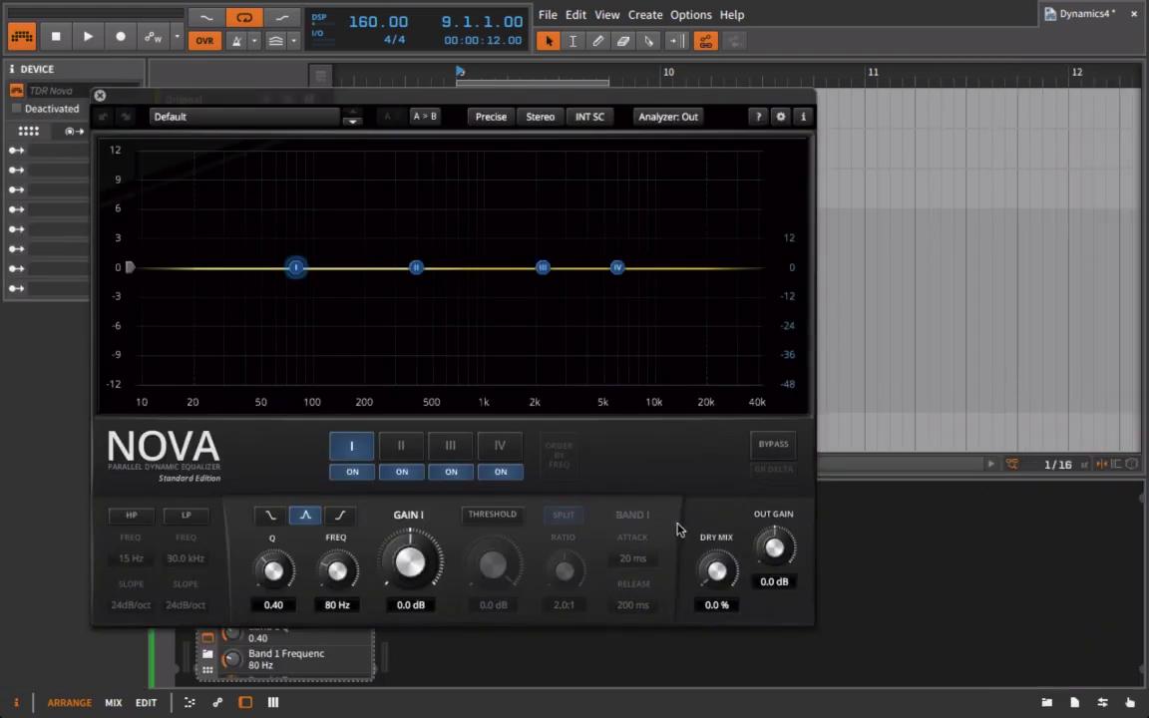
Step: Switch Nova to wideband with threshold compression on and bands I–IV off
click(629, 515)
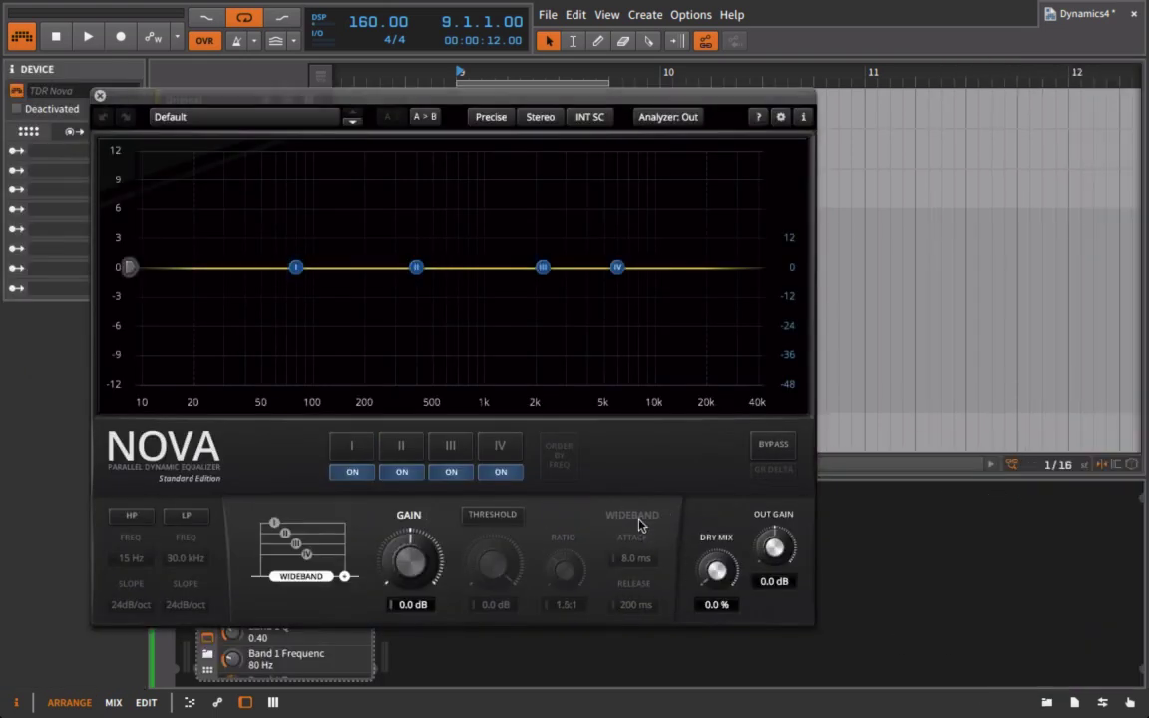
click(493, 515)
click(352, 471)
click(401, 471)
click(451, 471)
click(500, 471)
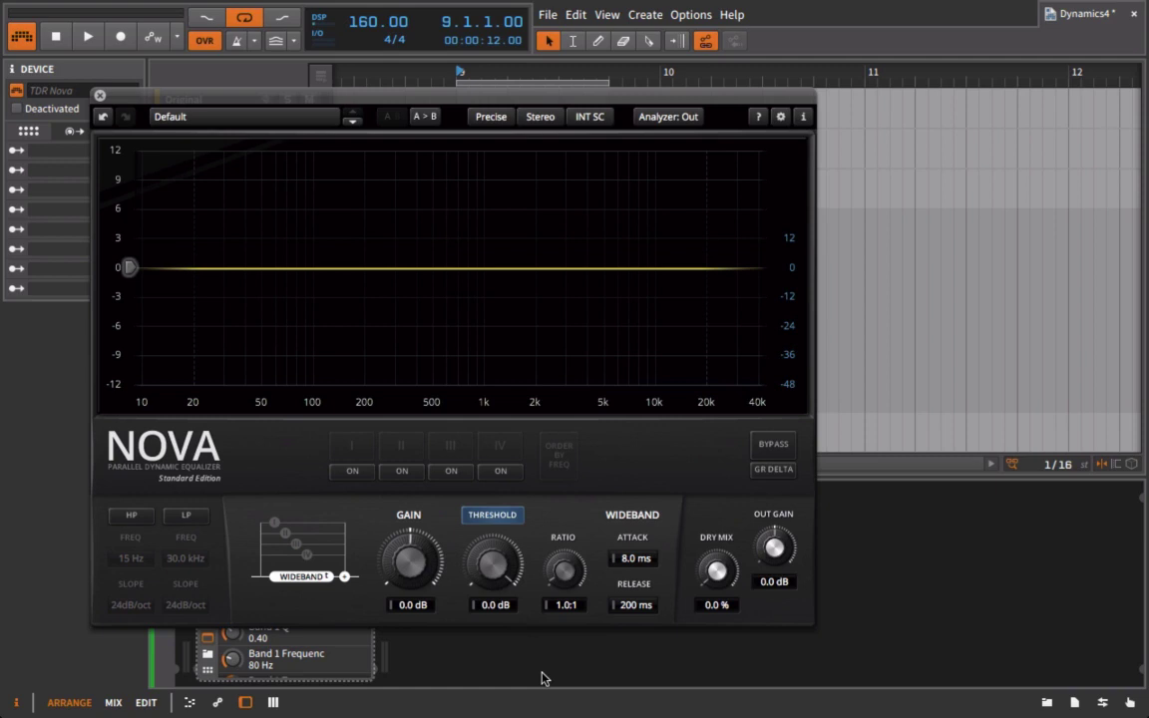
click(100, 96)
double_click(489, 149)
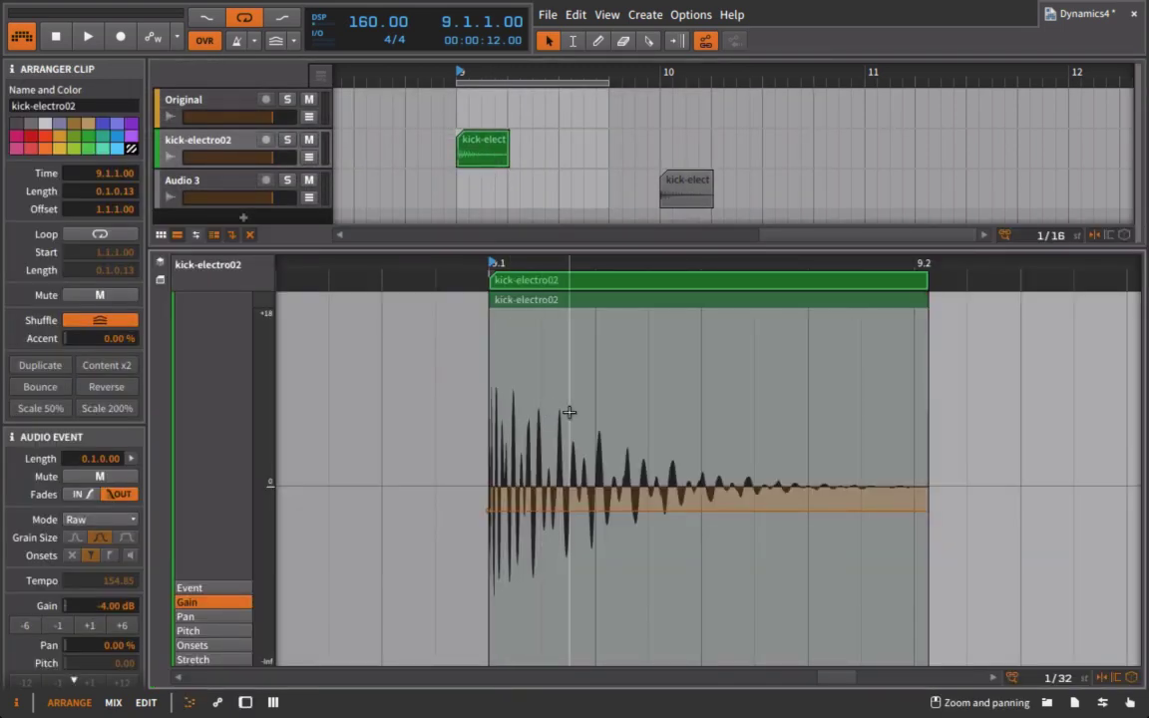
scroll(449, 412, up, 5)
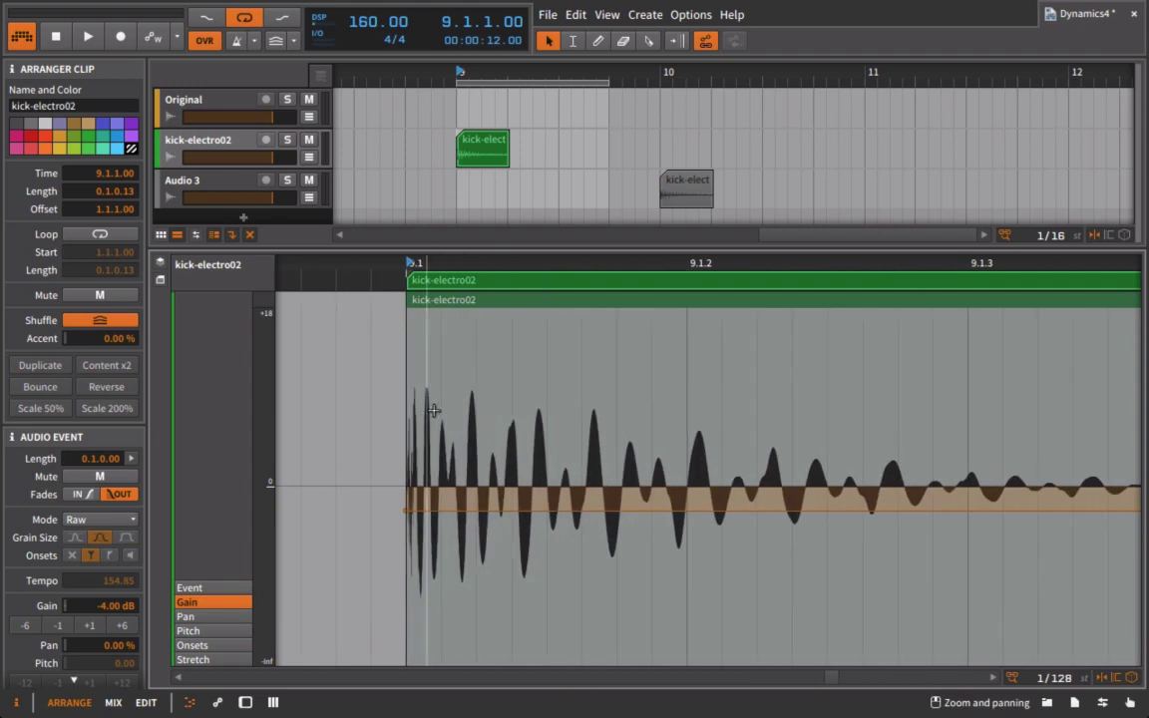
drag(546, 440, 1107, 436)
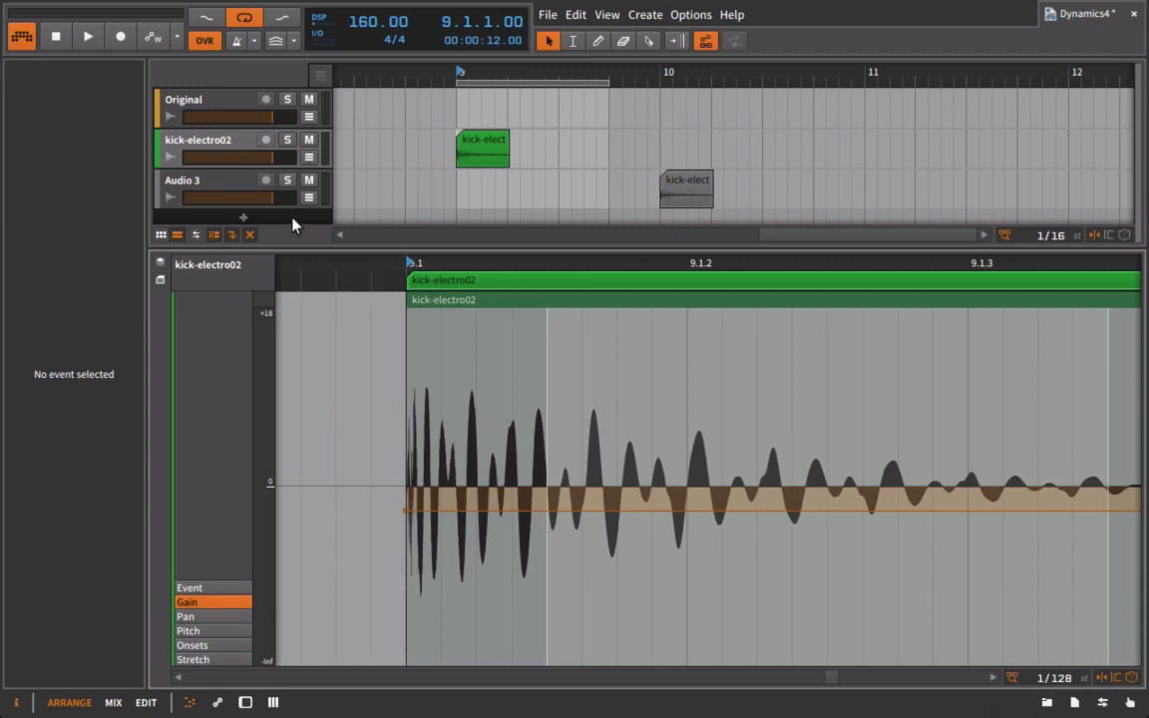
Step: Pull Nova's threshold down to −20.9 dB while the kick plays
key(d)
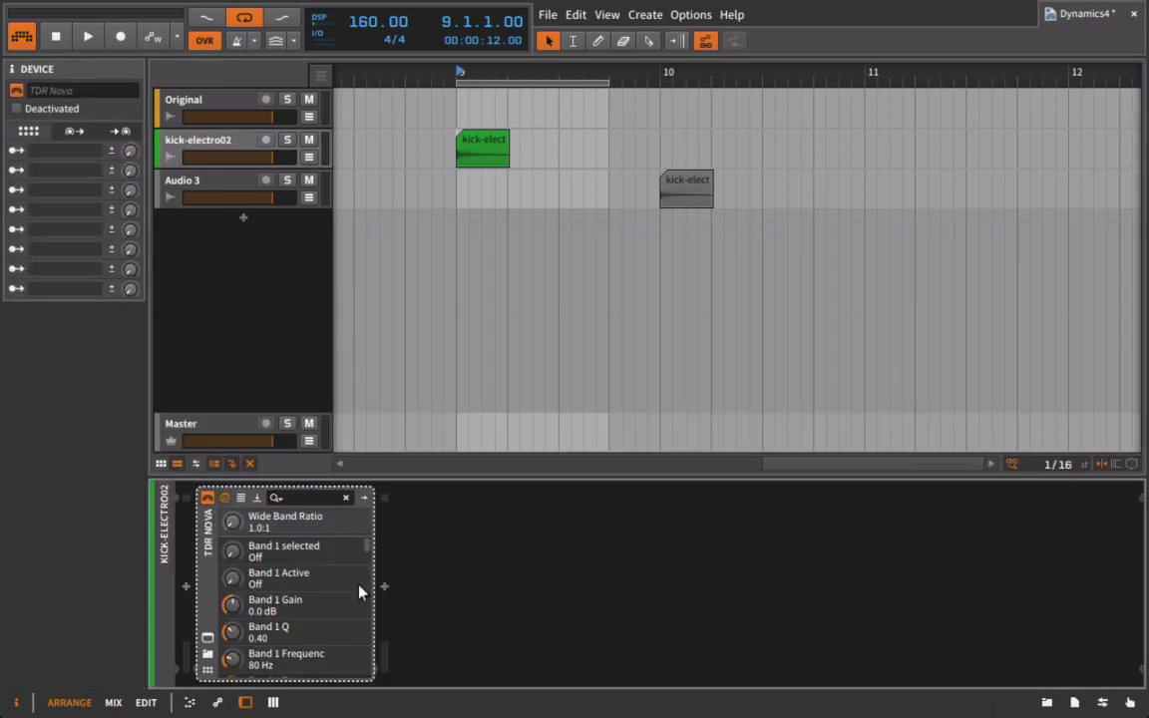
click(207, 638)
key(space)
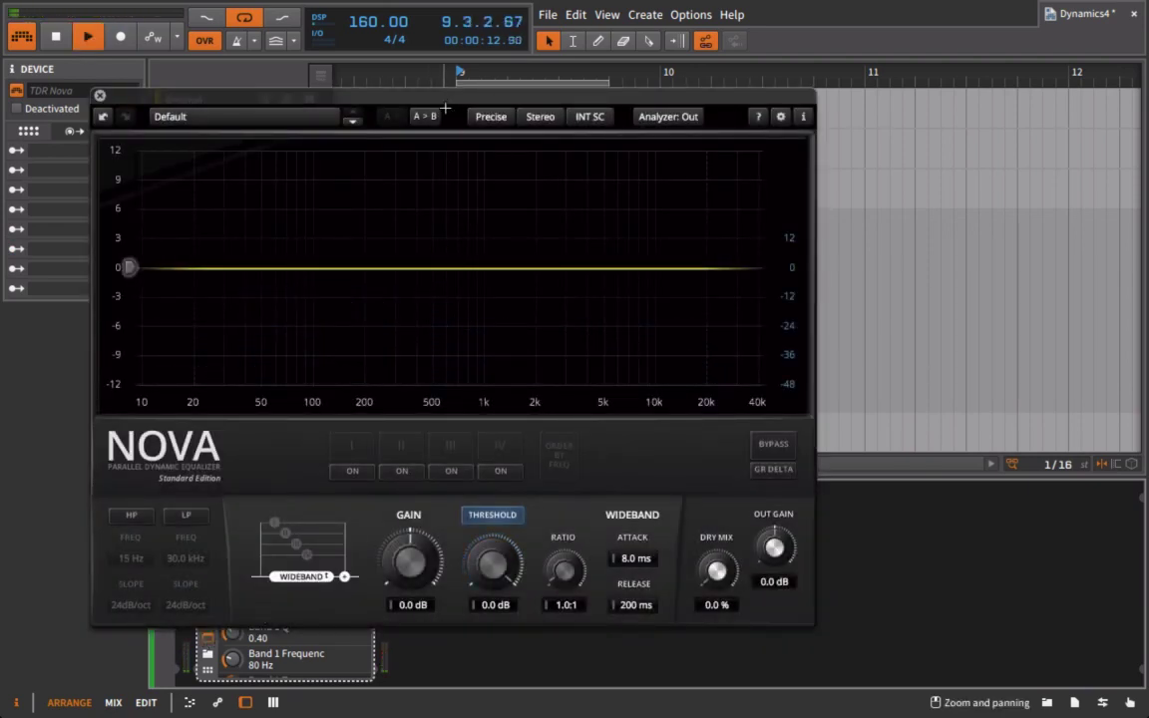
drag(437, 105, 519, 92)
drag(575, 554, 680, 334)
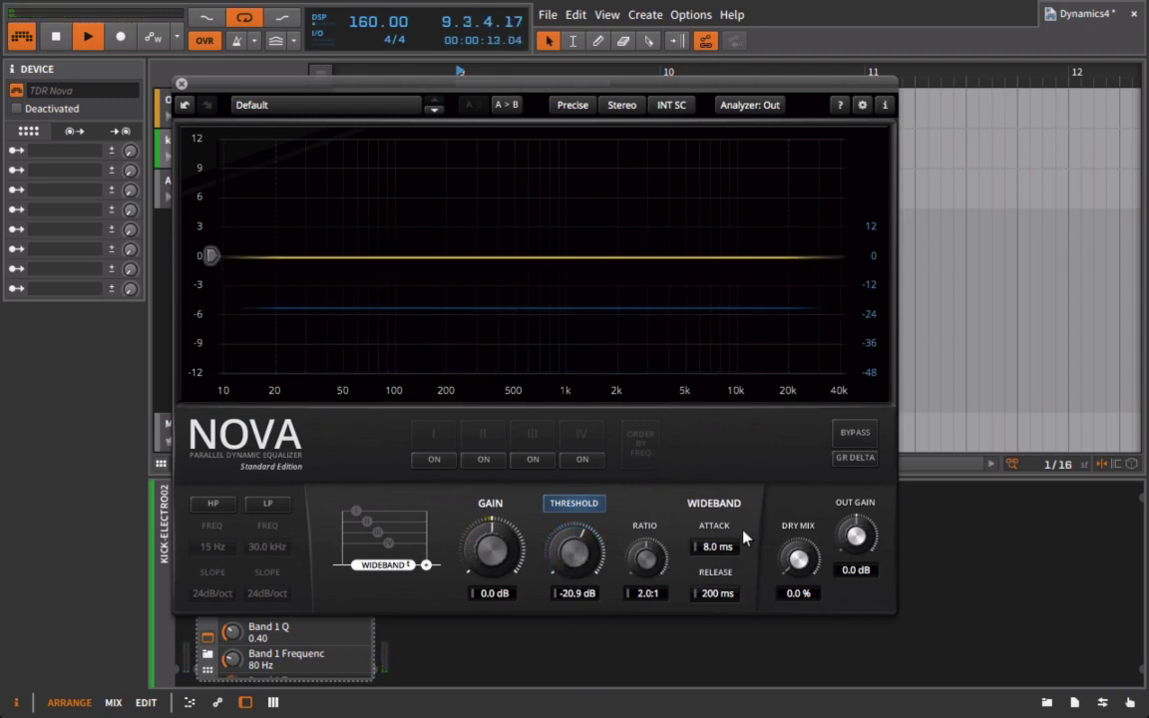
Step: Set the ratio to 2:1 and the attack to about 10 ms
drag(724, 546, 498, 558)
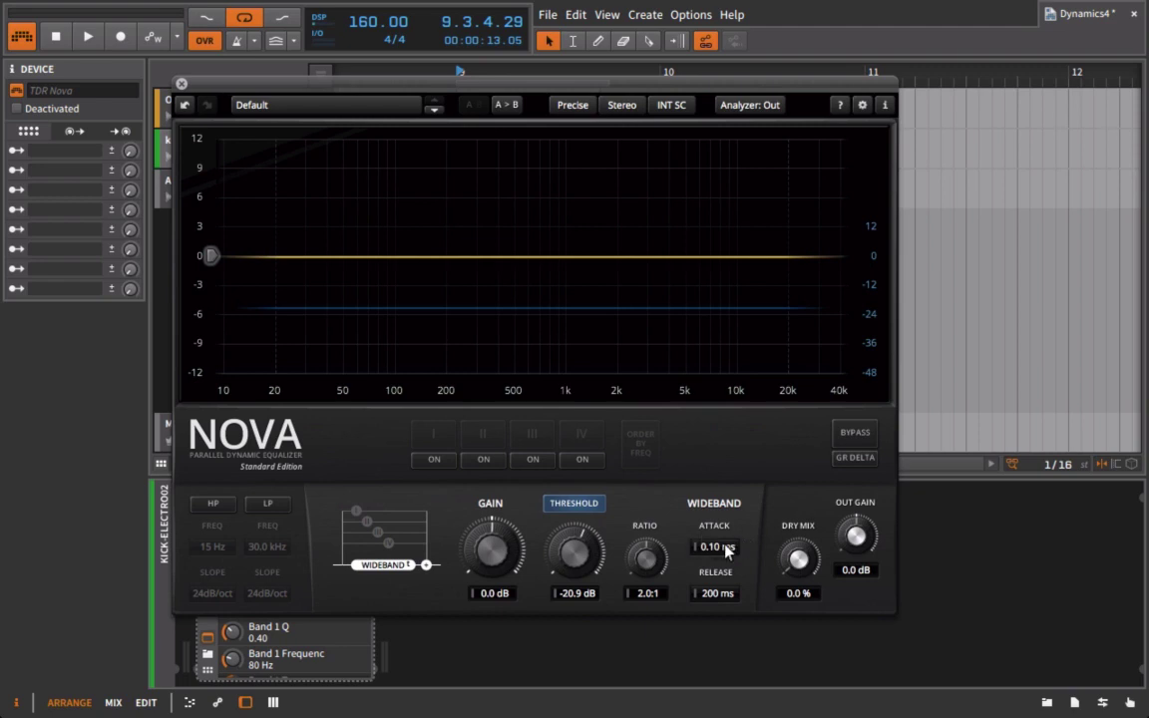
key(space)
scroll(726, 552, up, 2)
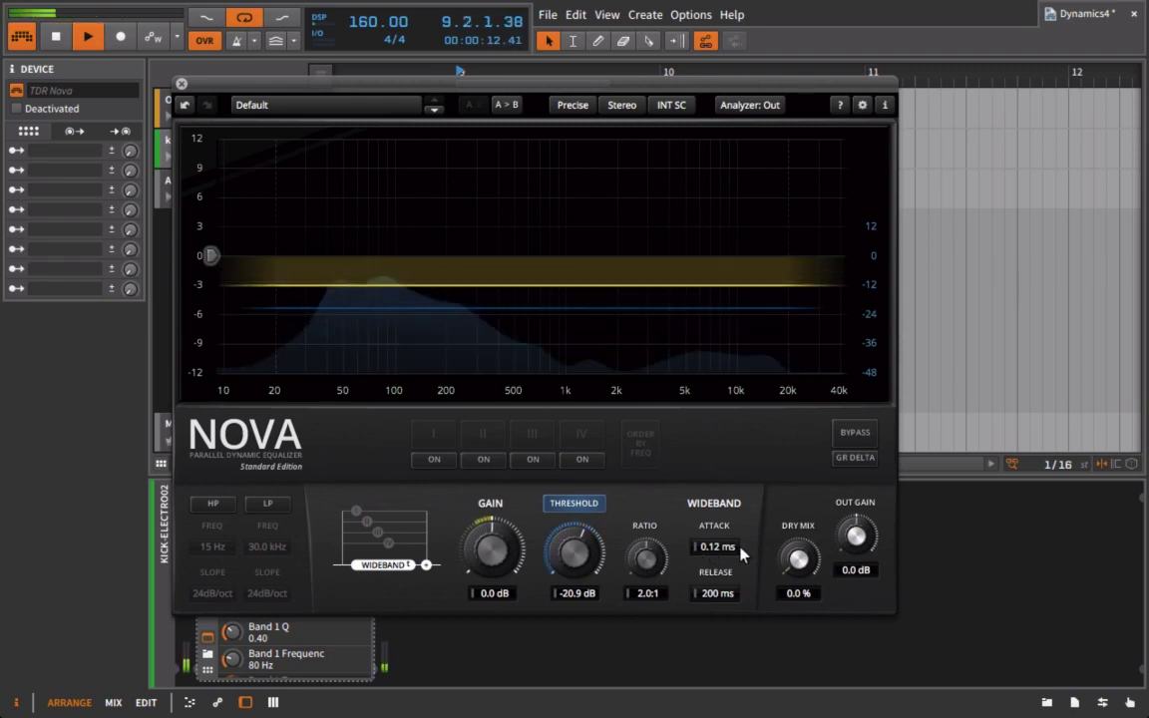
mouse_move(742, 555)
mouse_down()
mouse_move(738, 505)
mouse_move(951, 551)
mouse_move(683, 535)
mouse_move(762, 551)
mouse_up()
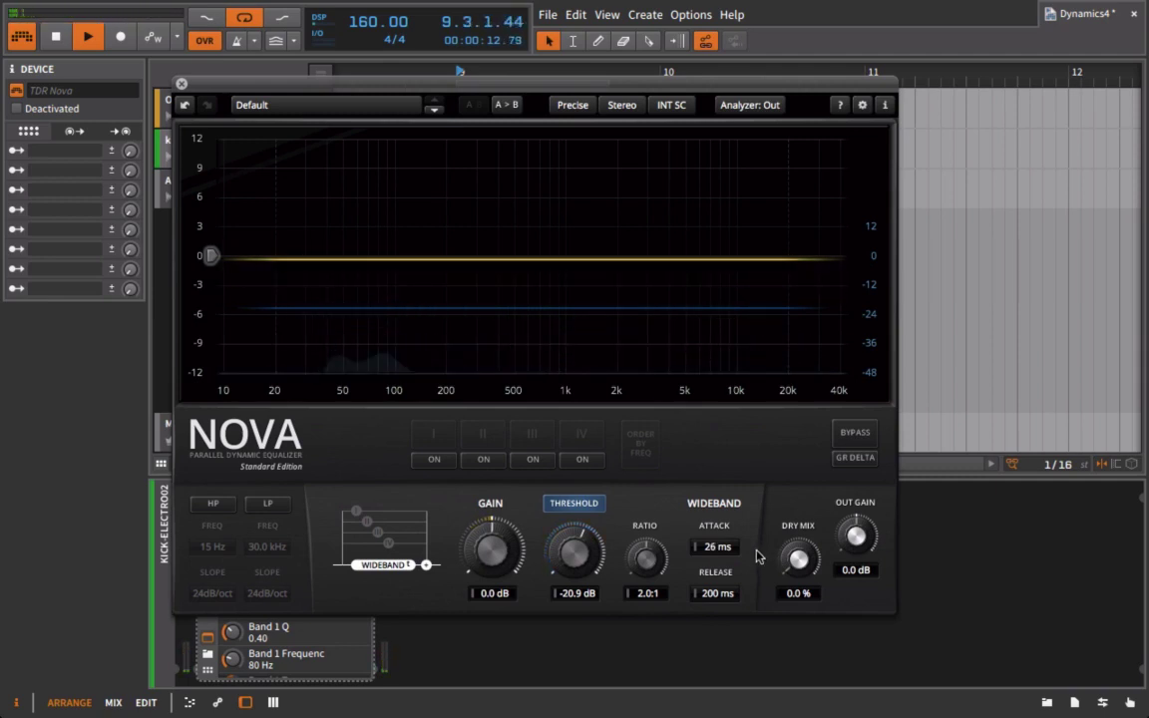
drag(757, 557, 678, 565)
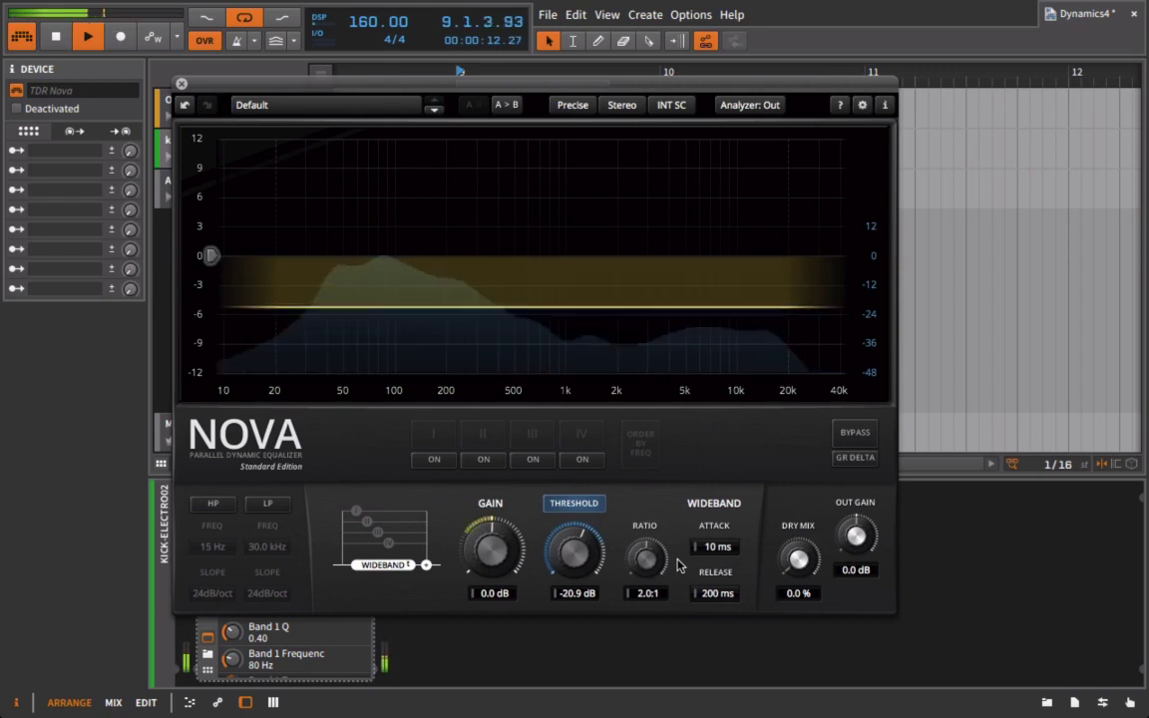
key(space)
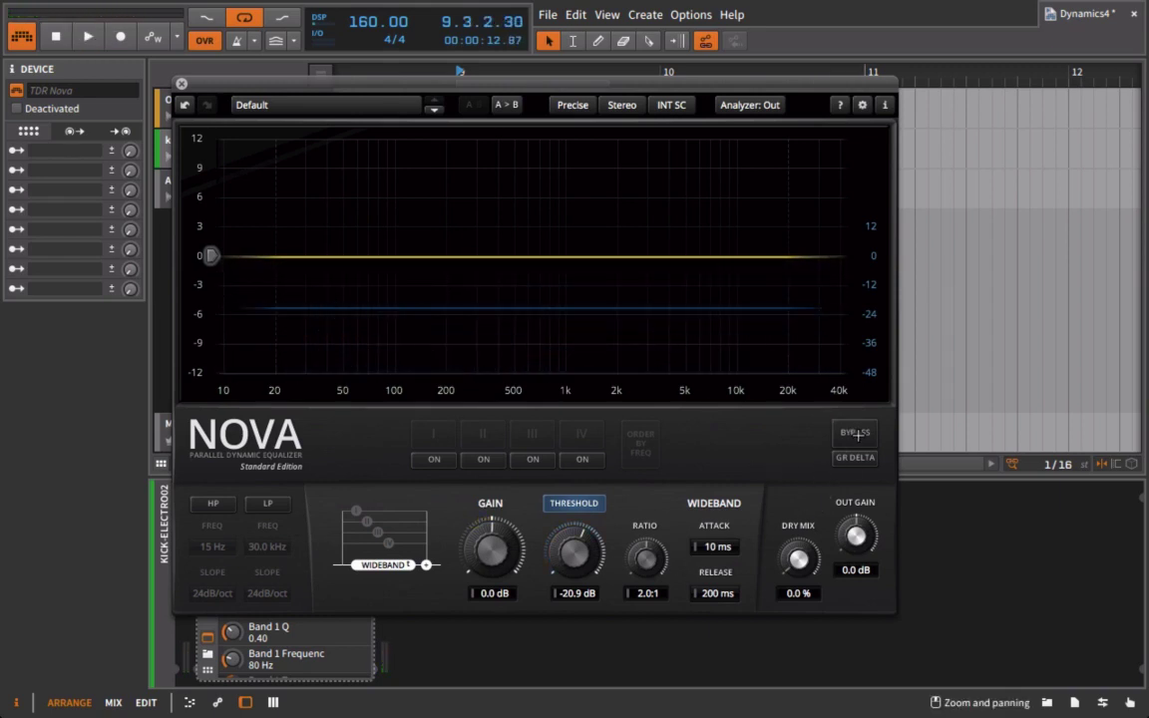
key(space)
Step: Bypass Nova and switch it back on to compare the compressed kick
click(857, 434)
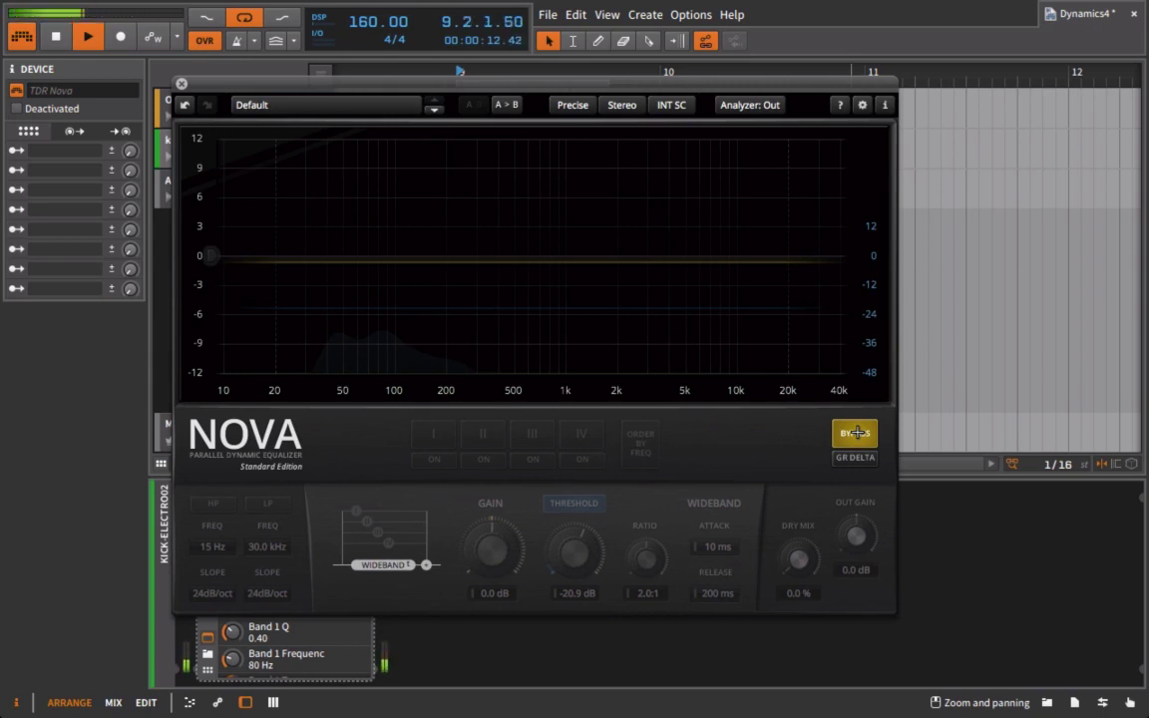
click(857, 433)
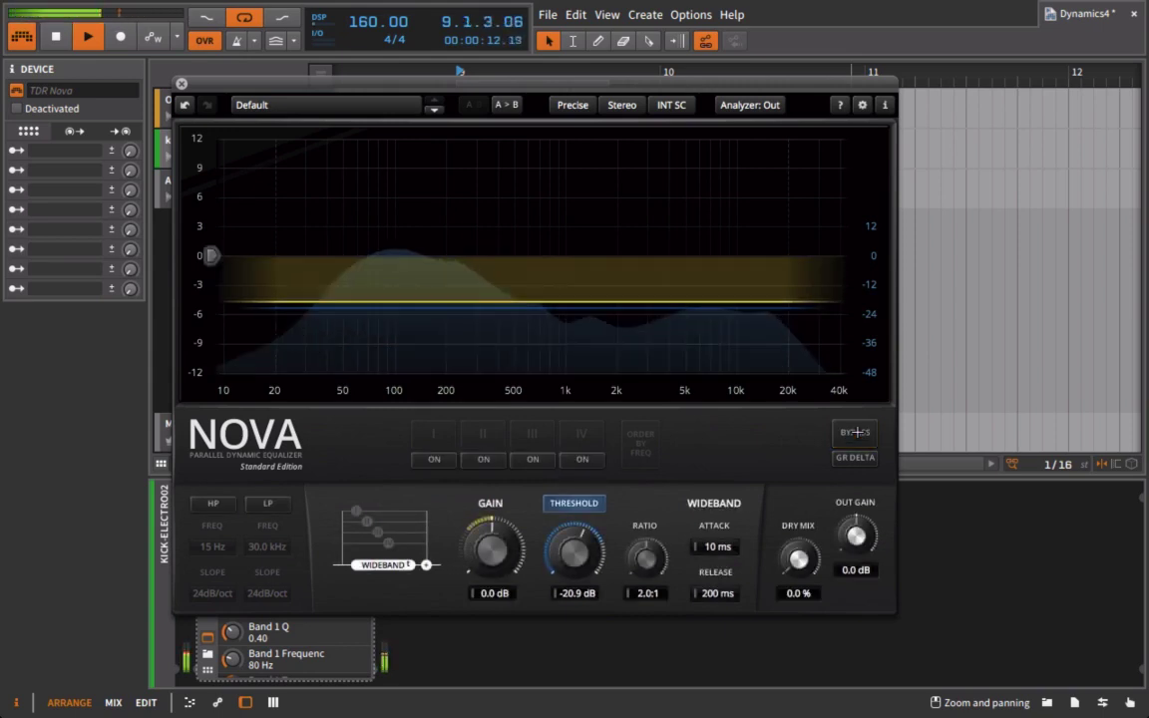
key(space)
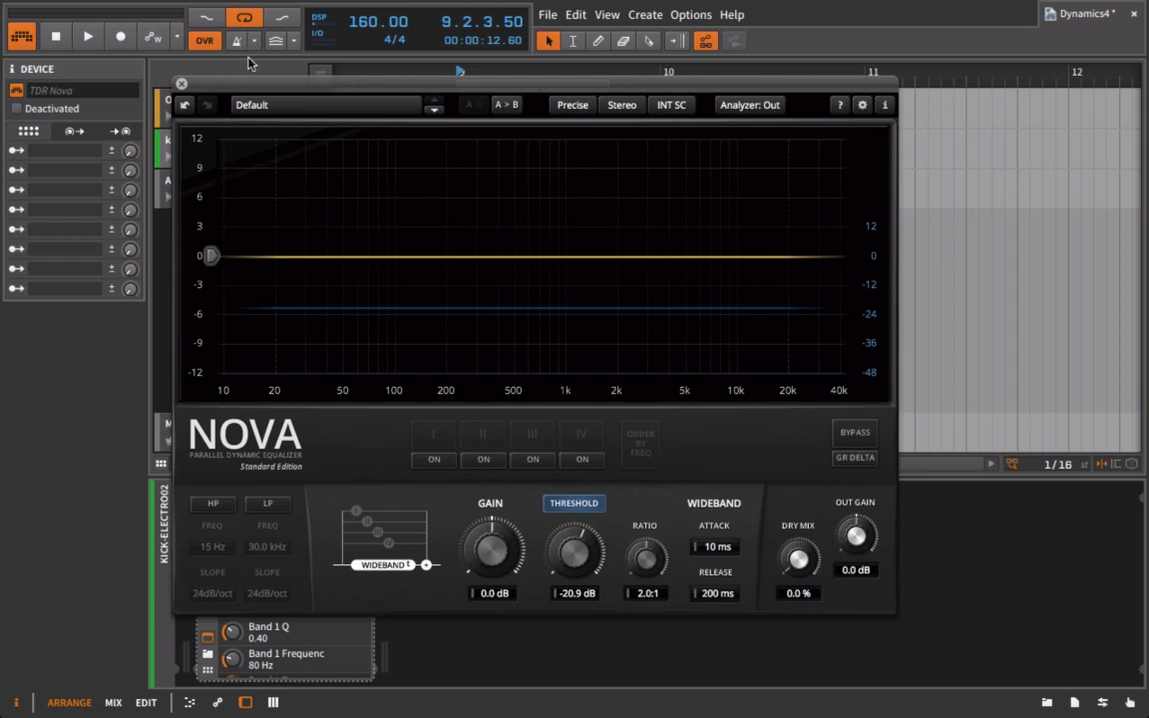
Step: Raise Nova's output gain to 3.9 dB while the kick loops
drag(257, 79, 292, 35)
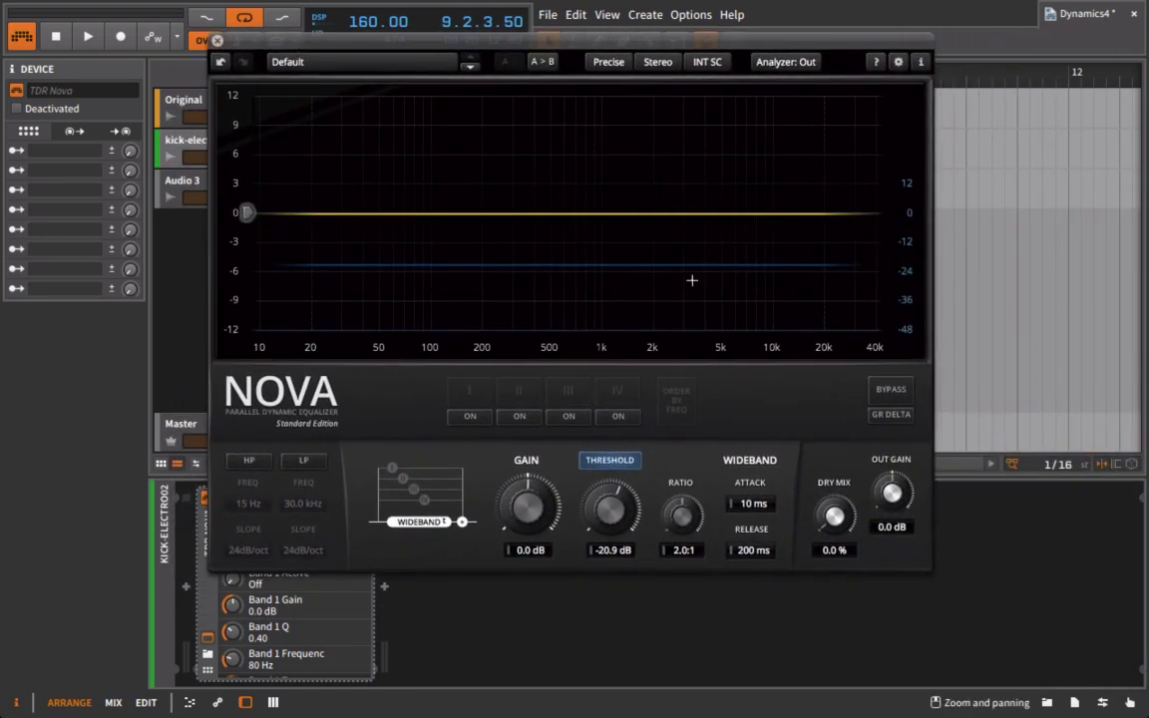
key(space)
drag(903, 510, 902, 475)
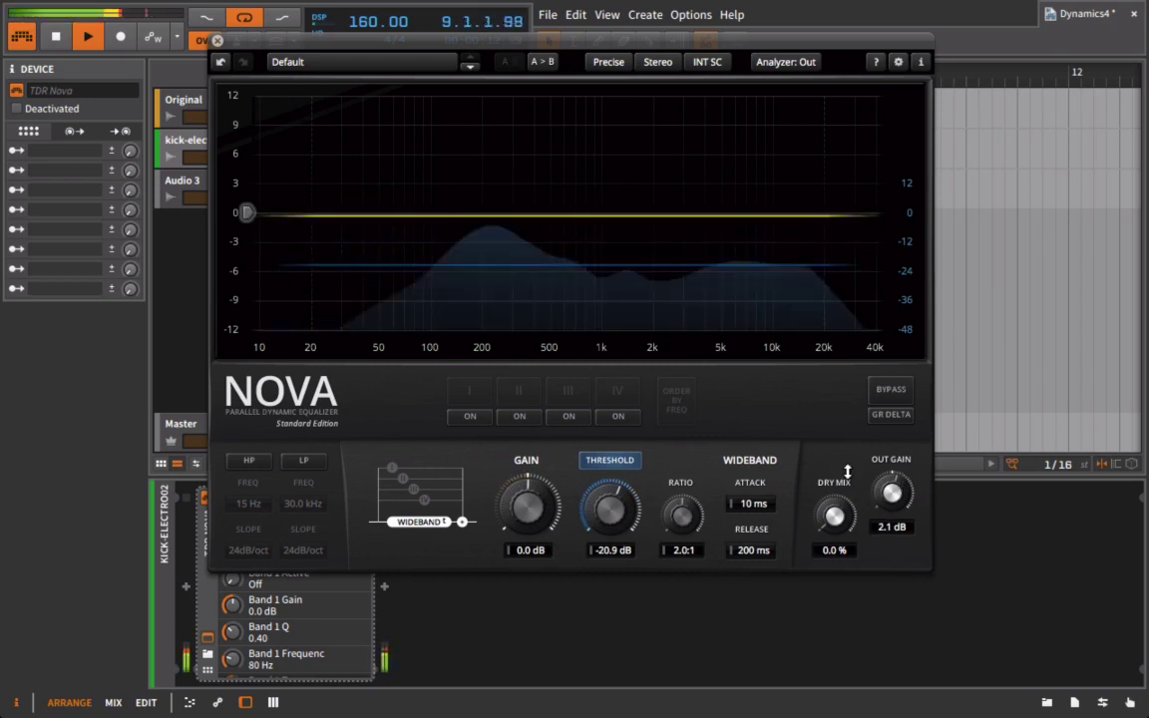
drag(891, 492, 894, 470)
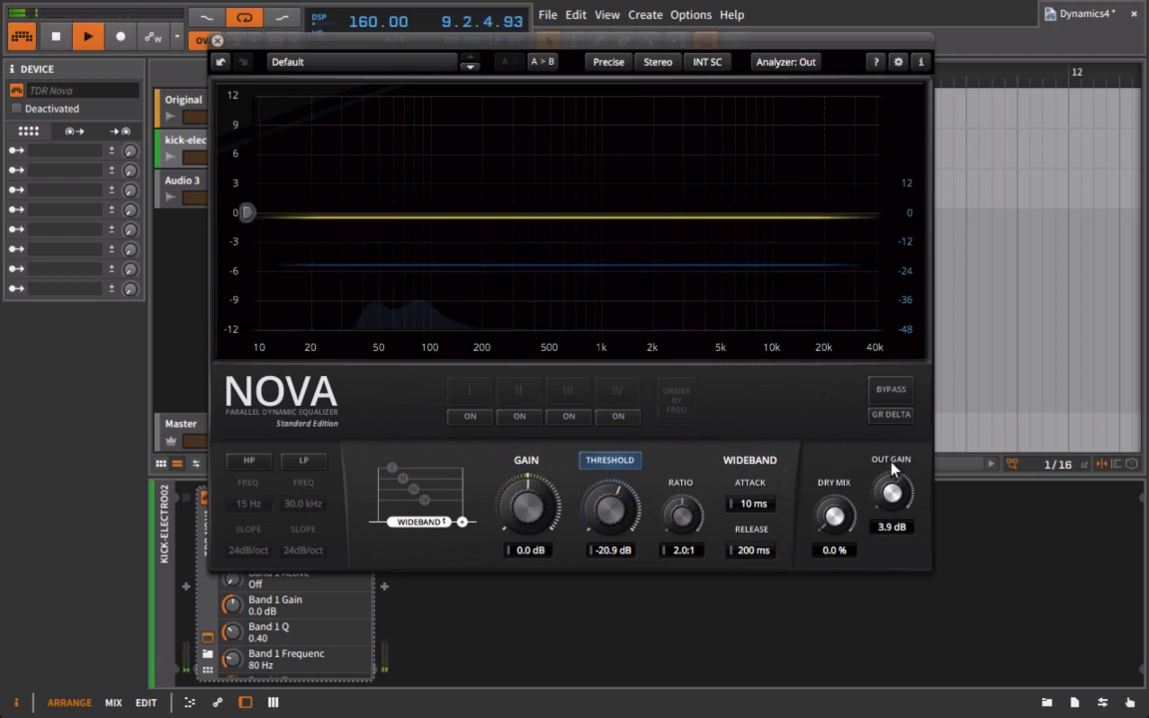
Step: Briefly bypass Nova to compare levels, then shorten the release to about 99 ms
click(890, 390)
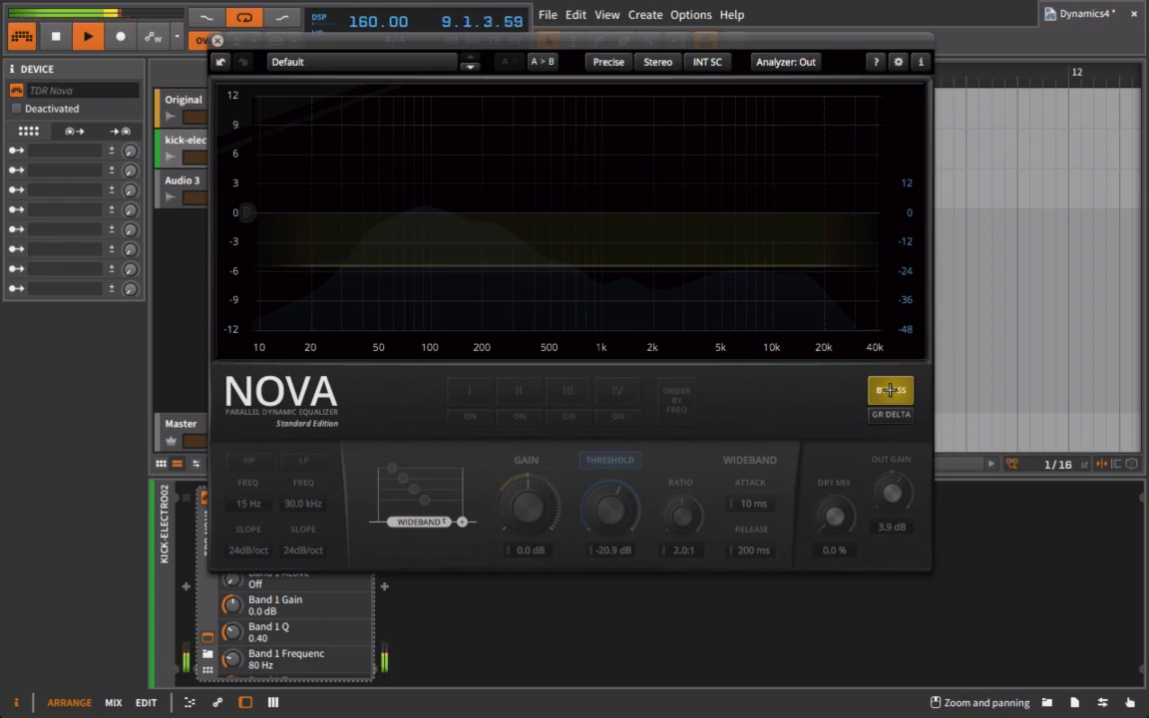
click(890, 390)
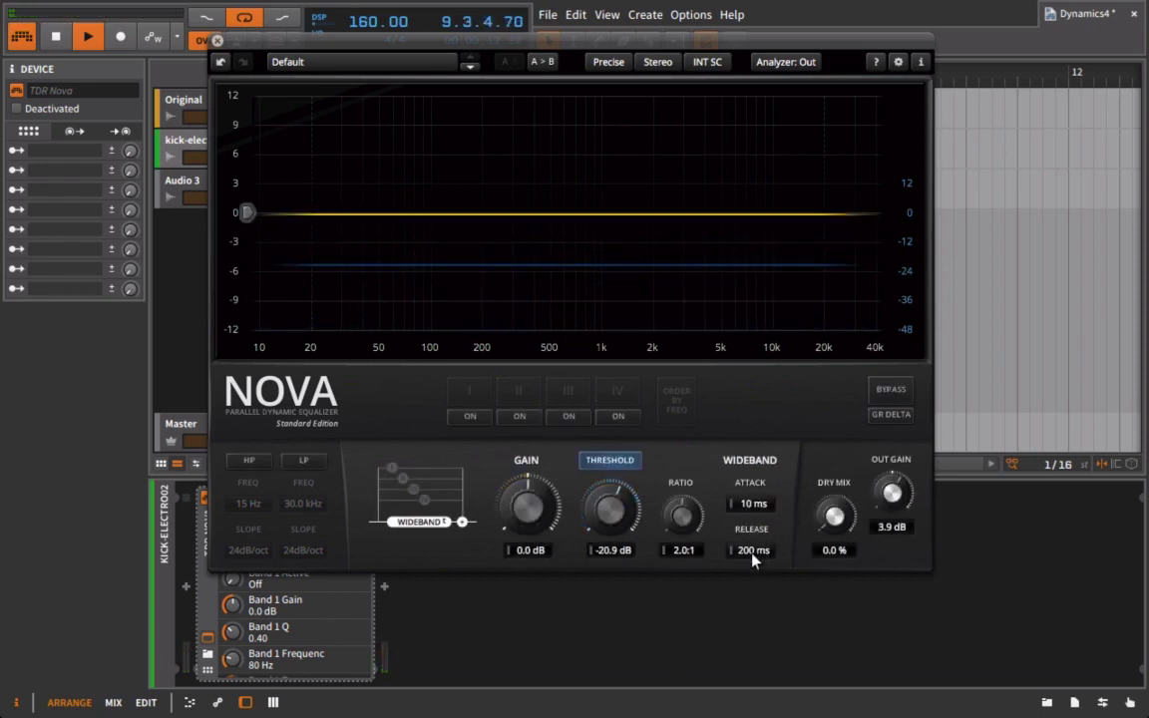
drag(754, 557, 670, 549)
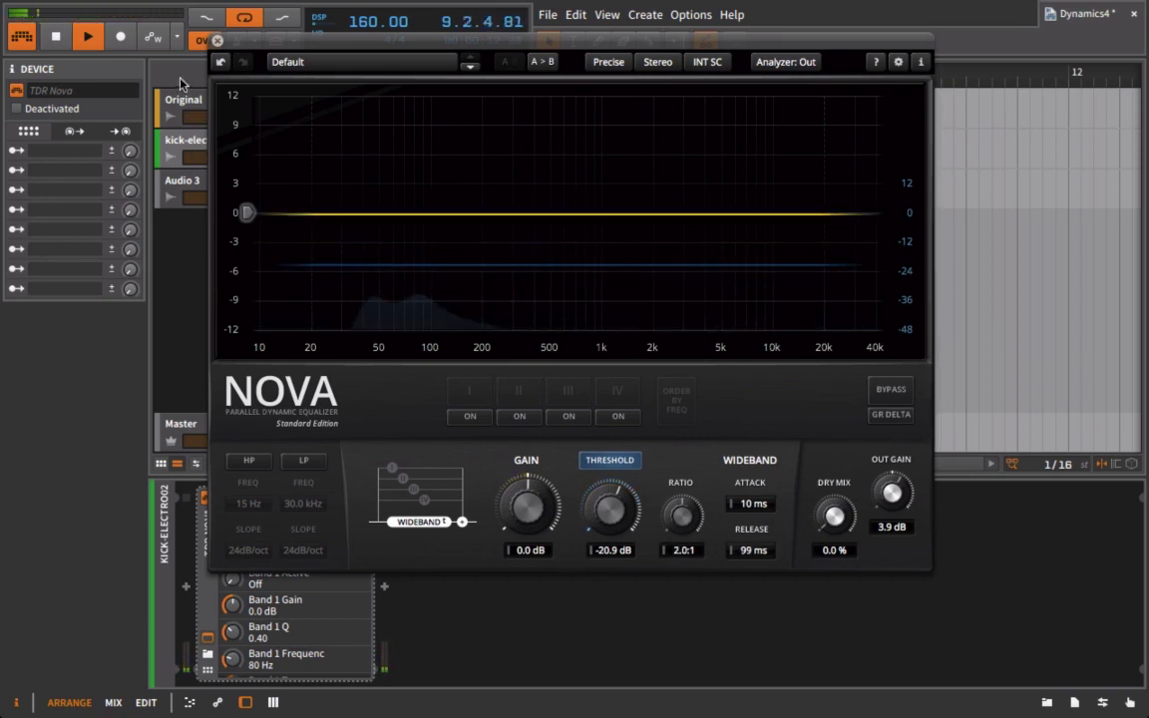
Step: A/B the dry and compressed kick with Nova's bypass, ending with compression active
click(893, 390)
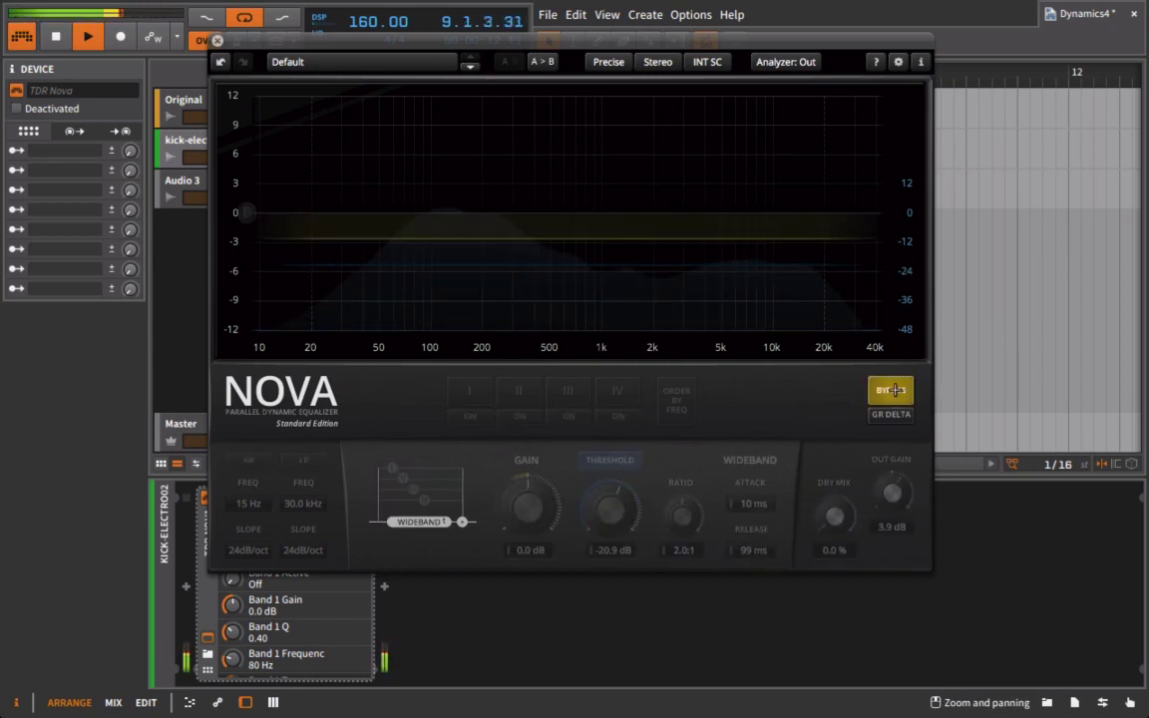
key(space)
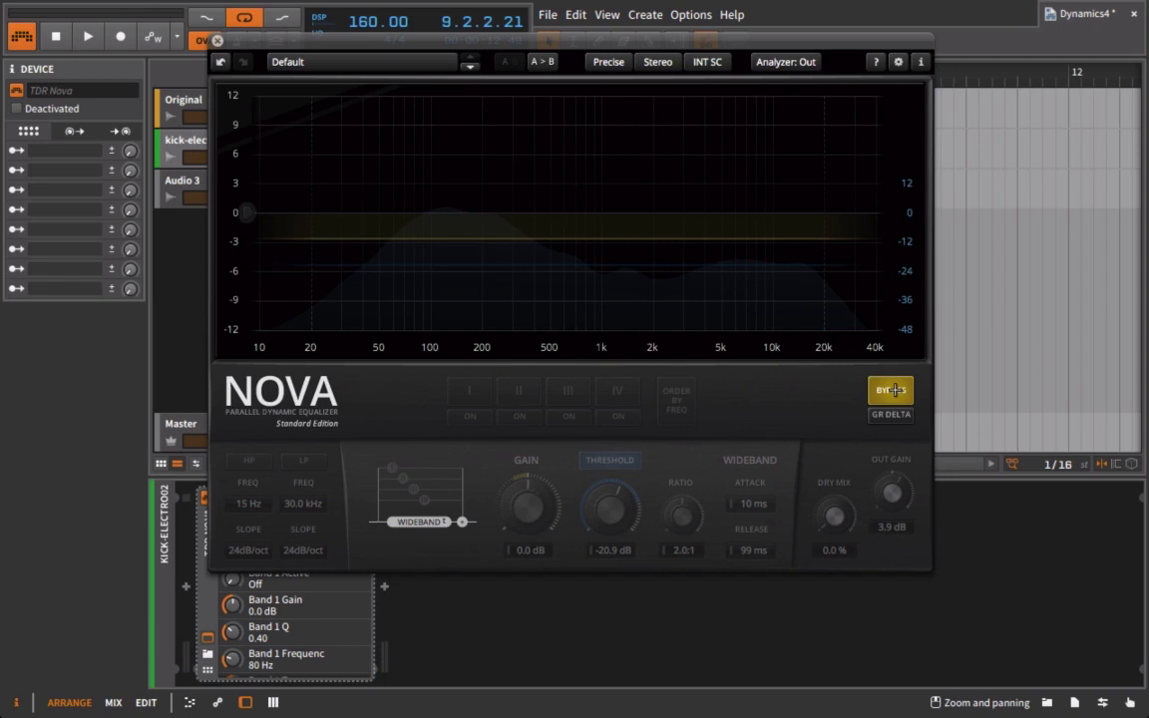
click(893, 390)
key(space)
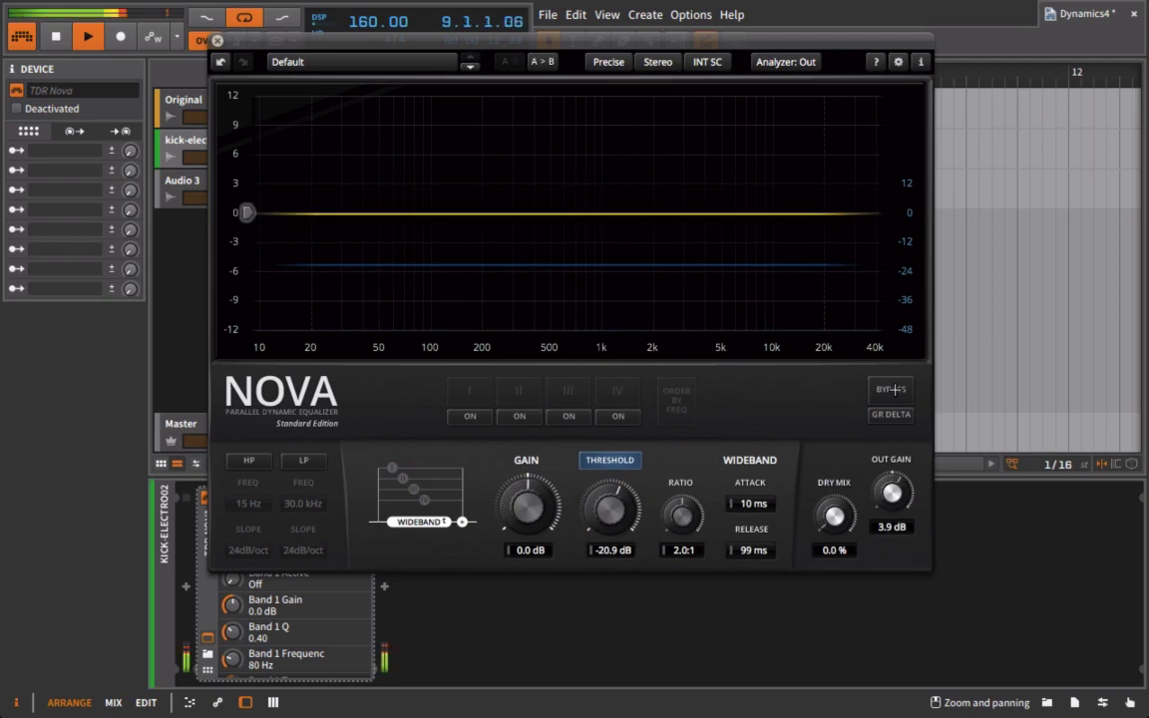
click(893, 390)
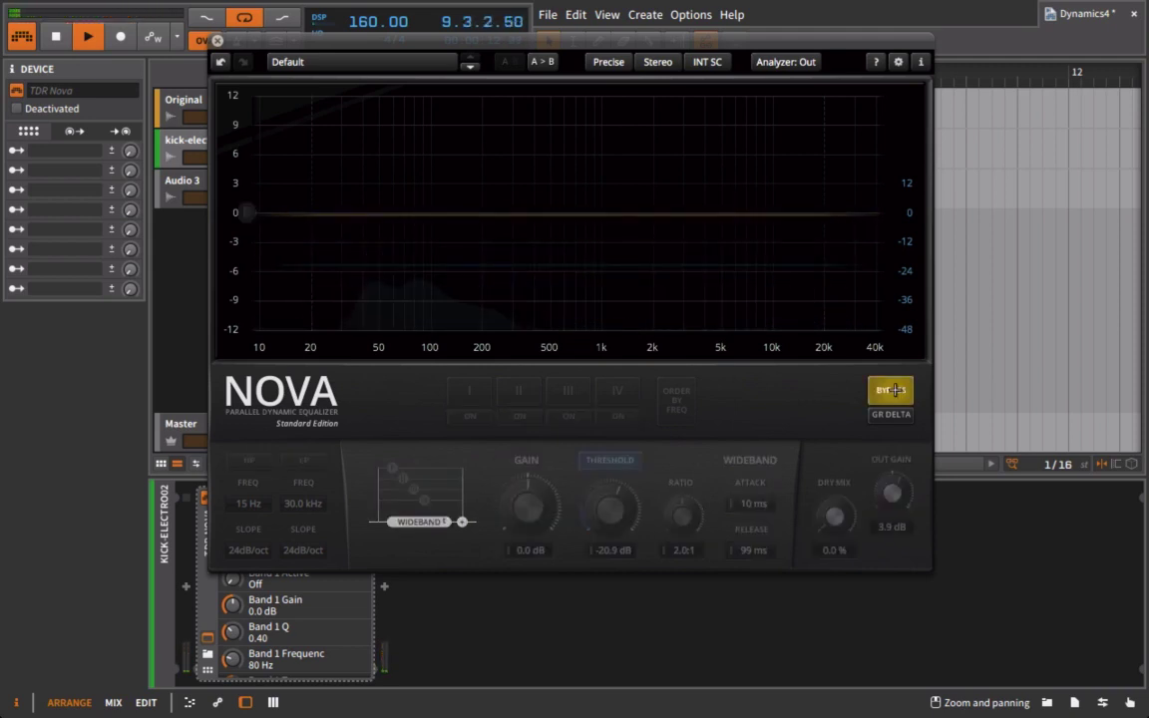
click(893, 391)
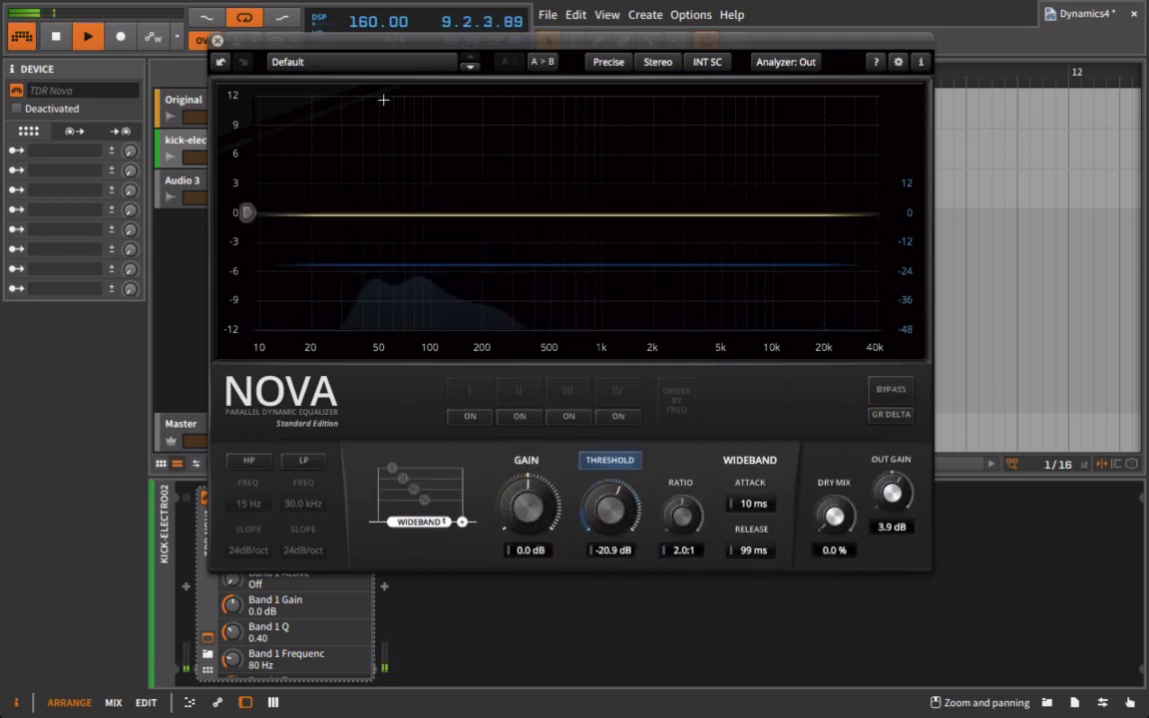
Step: Close Nova and bounce the kick-electro02 clip to a new Audio 3 track
click(217, 41)
click(461, 152)
key(space)
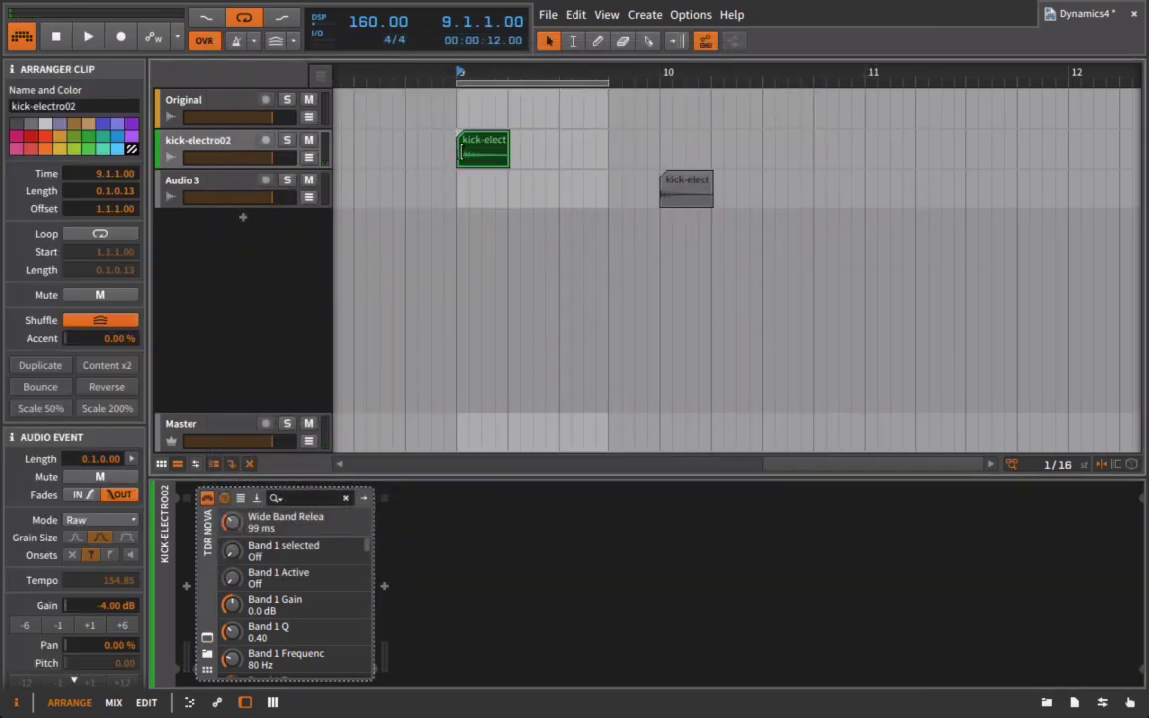
right_click(469, 152)
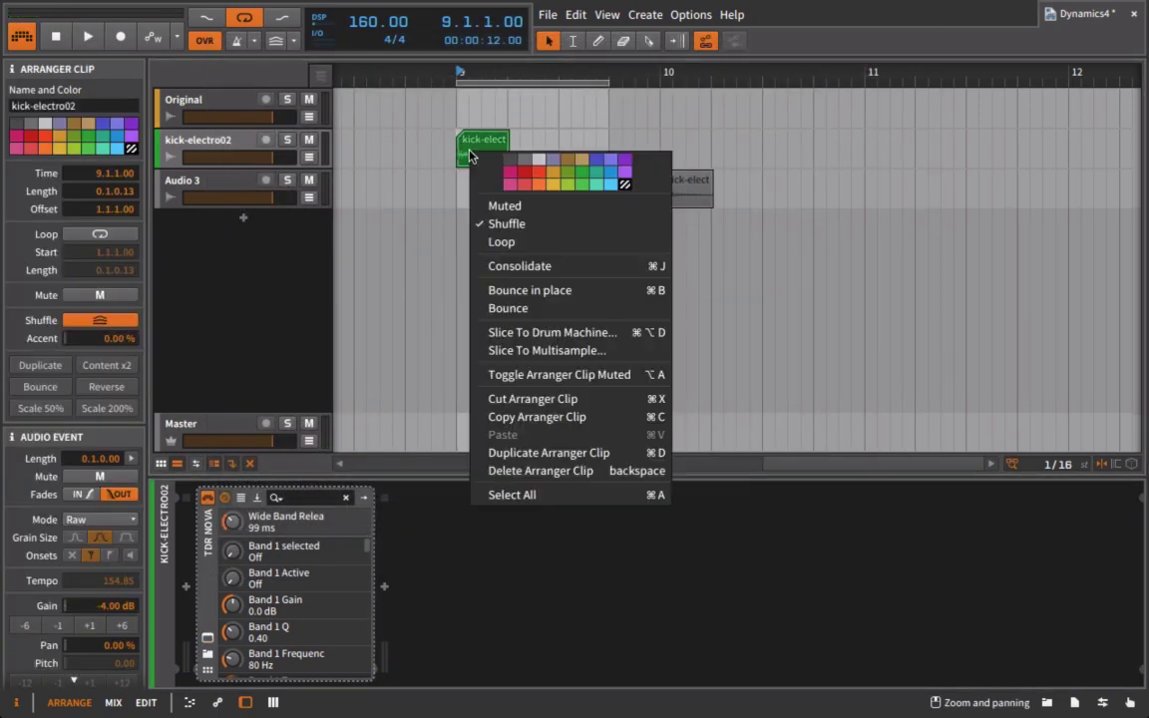
click(558, 310)
click(713, 508)
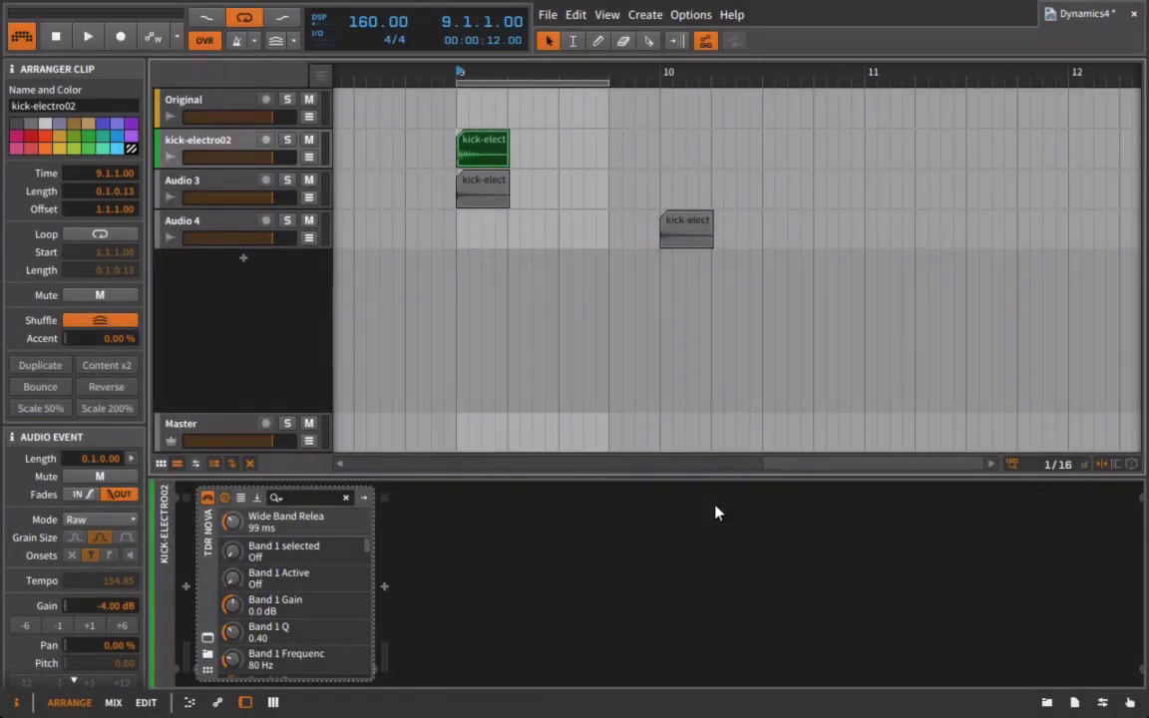
Step: Compare the original kick-electro02 and bounced kick-electro02-bounce-5 waveforms in the detail editor
click(480, 177)
double_click(480, 162)
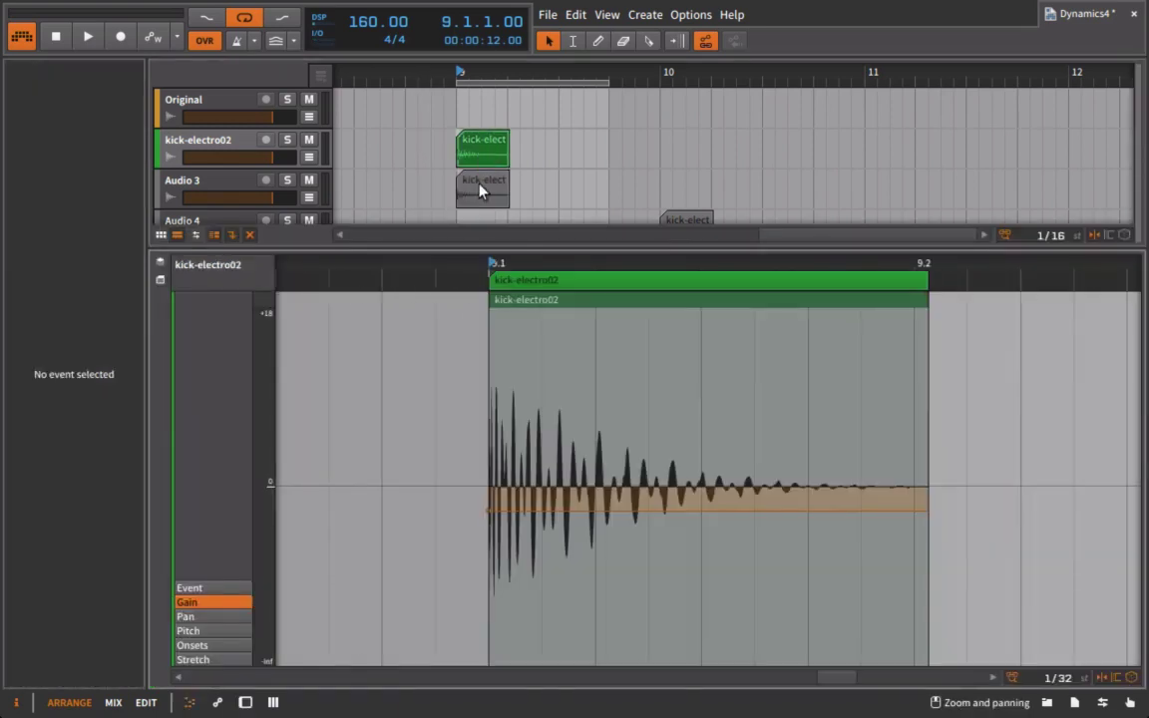
click(483, 182)
click(481, 154)
click(482, 192)
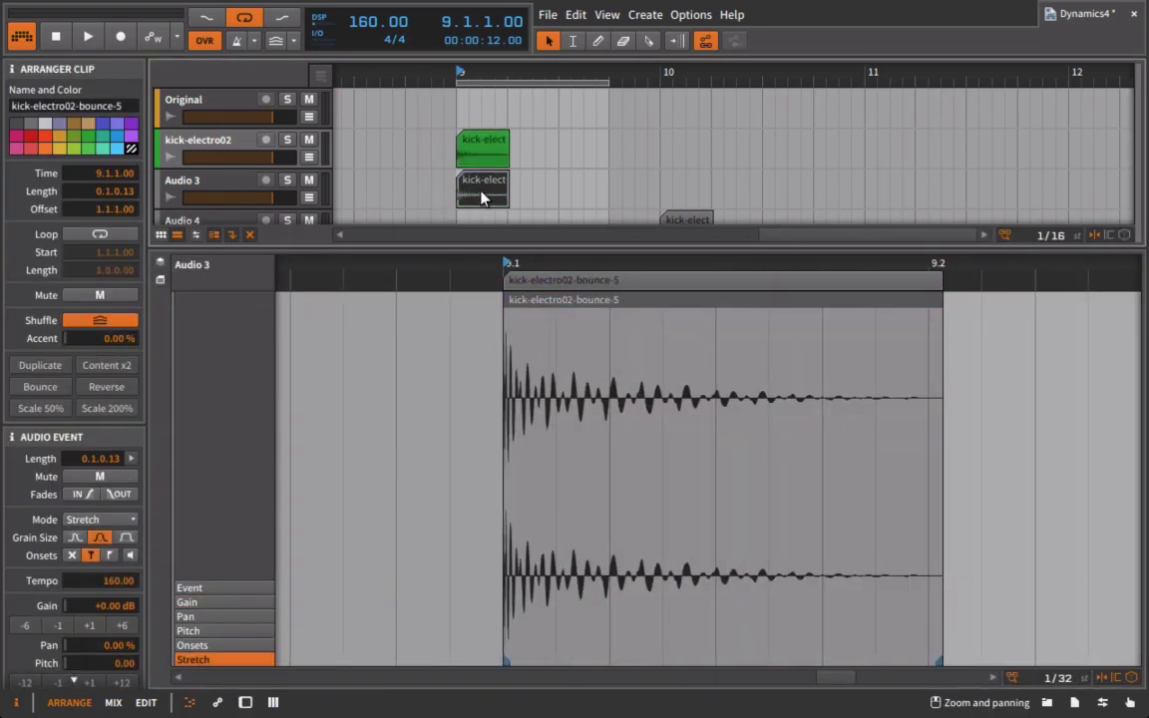
click(479, 155)
click(477, 203)
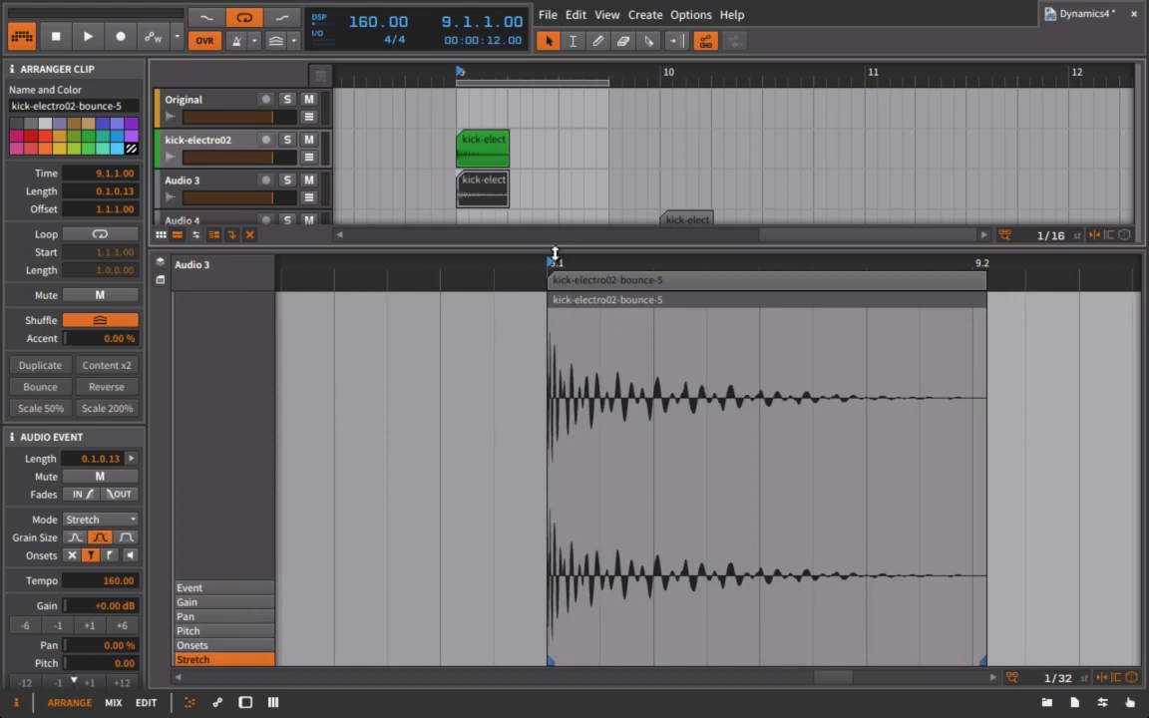
scroll(573, 354, up, 5)
scroll(404, 324, down, 3)
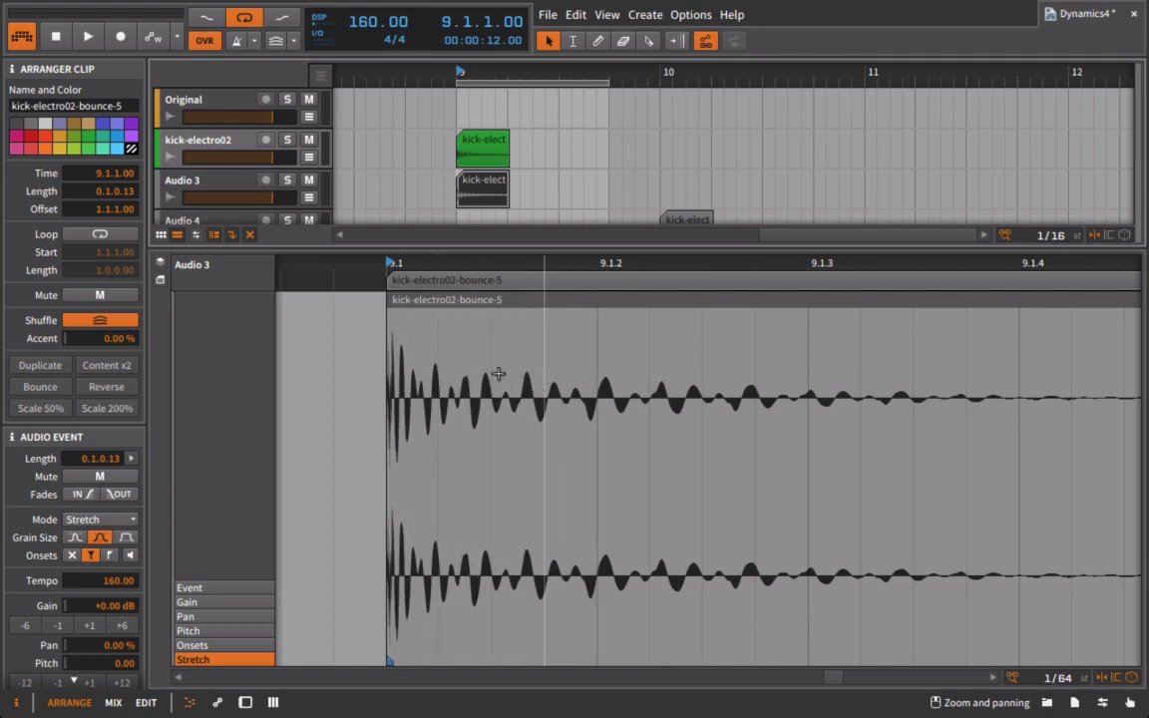
Step: Show the kick-electro02 track's devices and select TDR Nova
click(235, 150)
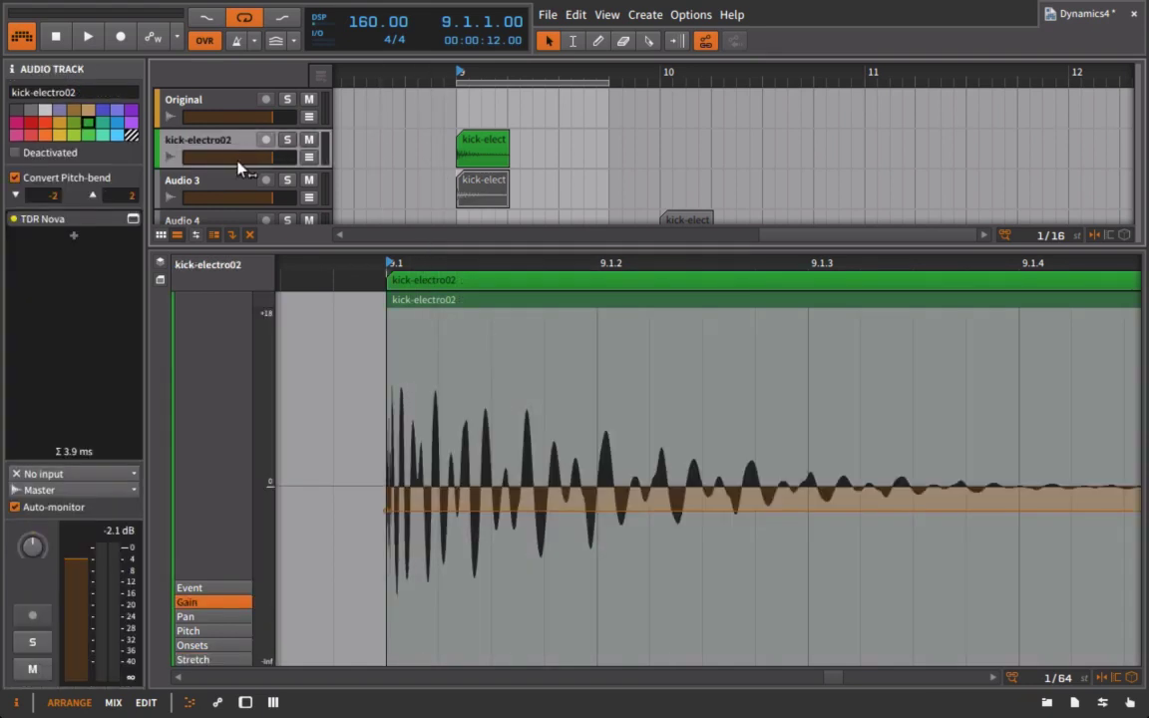
click(488, 152)
key(d)
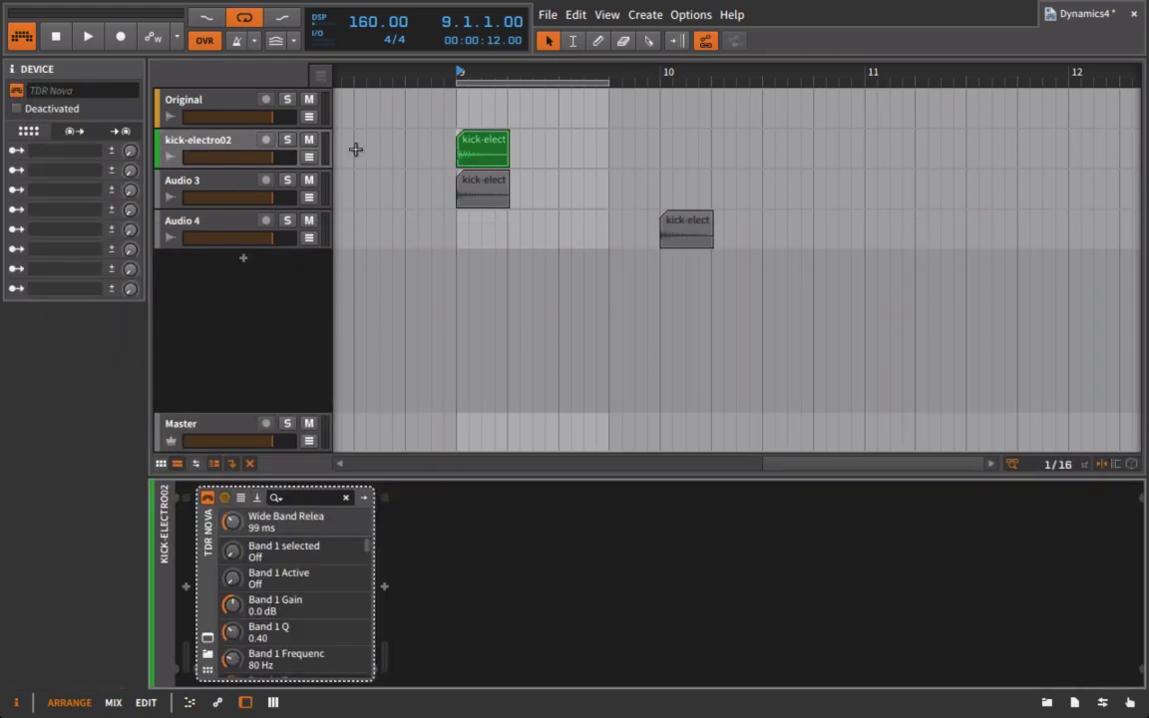
click(226, 157)
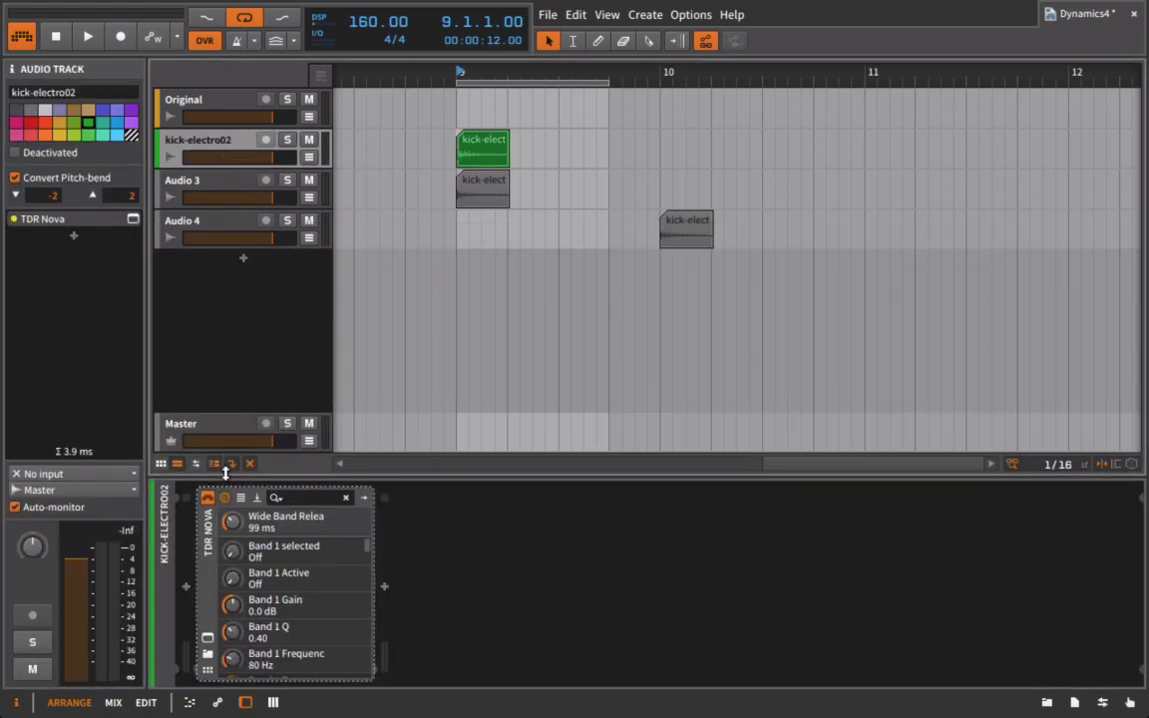
click(208, 499)
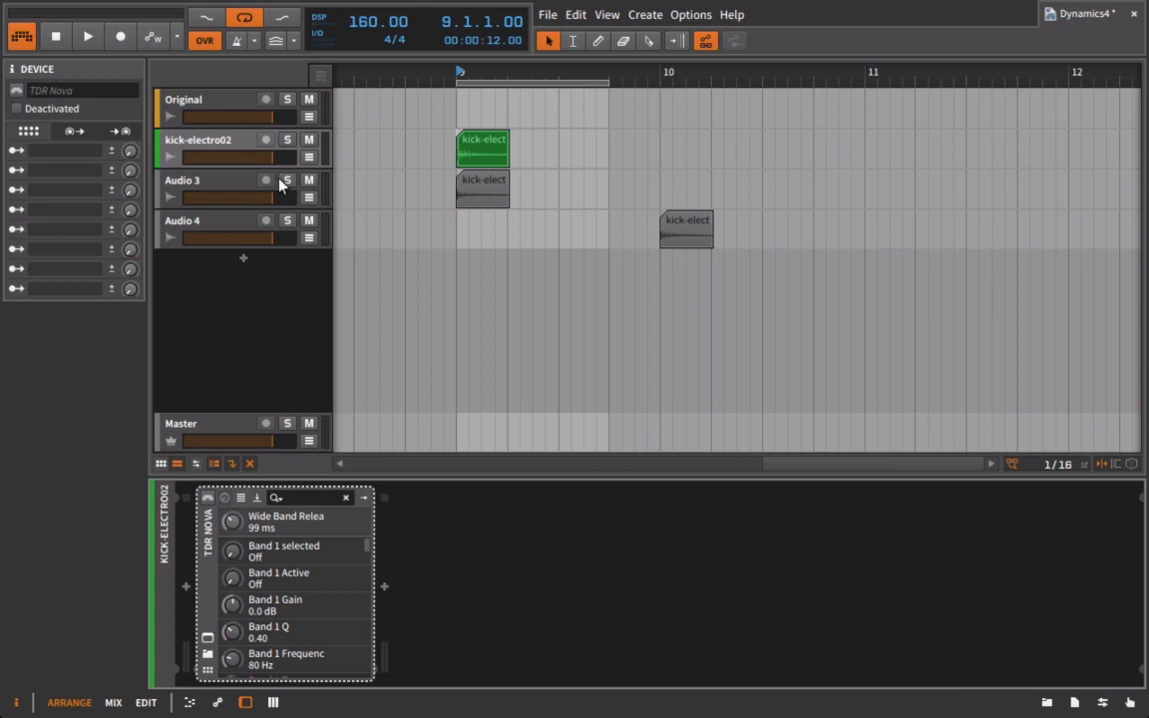
Step: Mute Audio 3, move the bounced kick to bar 9.3, and play both kicks
key(space)
click(223, 140)
click(309, 185)
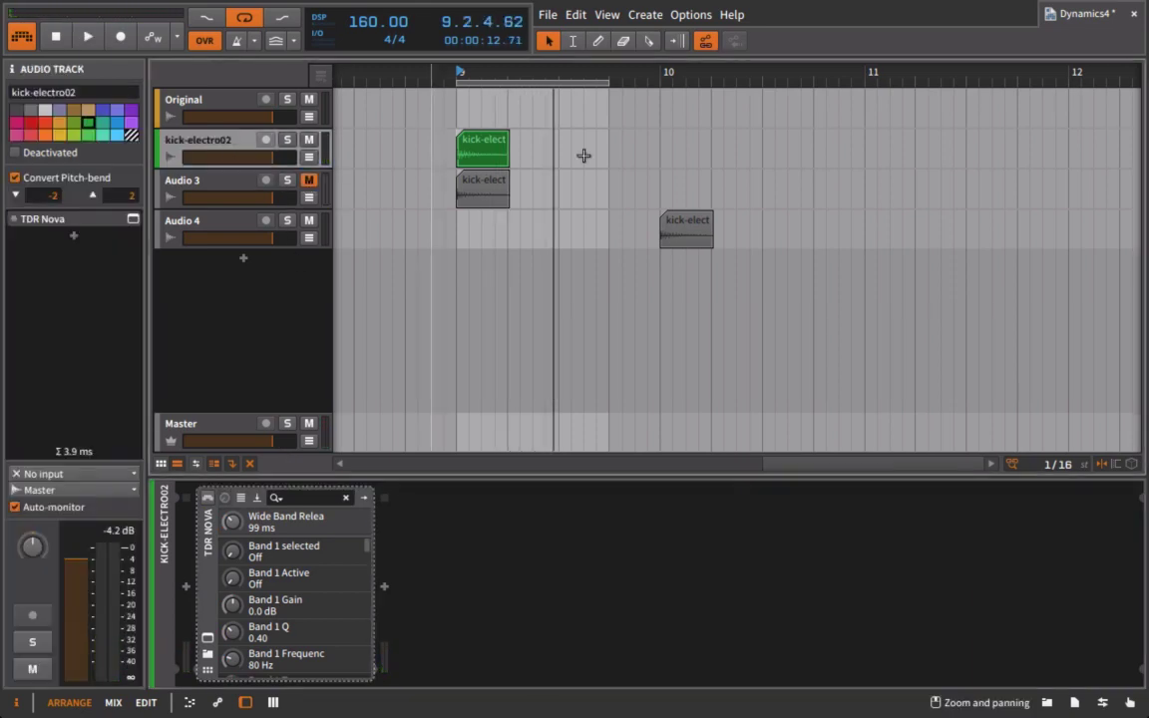
drag(472, 193, 583, 193)
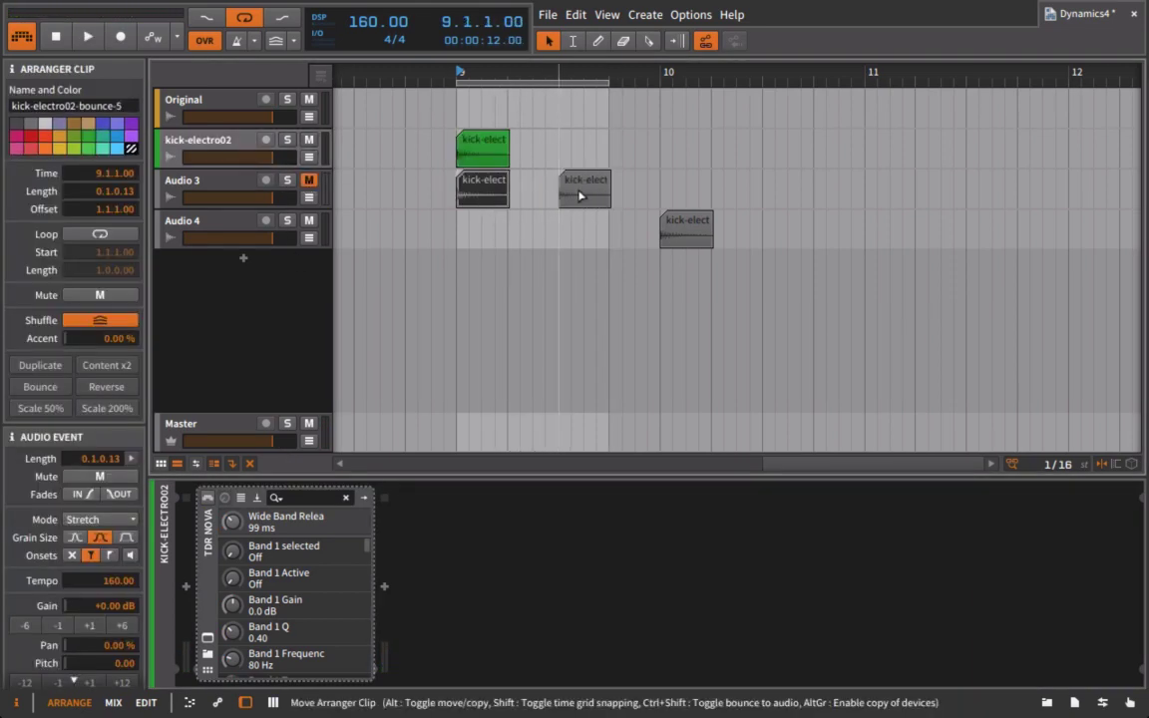
click(251, 153)
key(space)
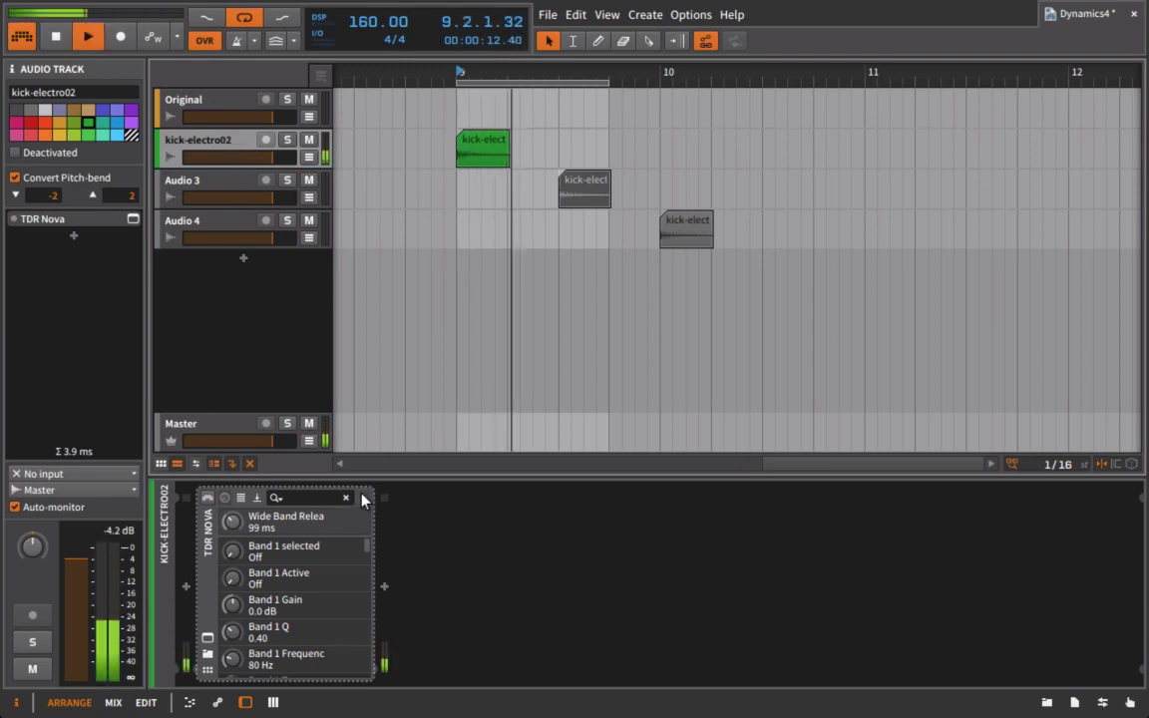
key(space)
Step: Lower the bounced clip's gain toward -2.00 dB and play to check the level match
click(212, 189)
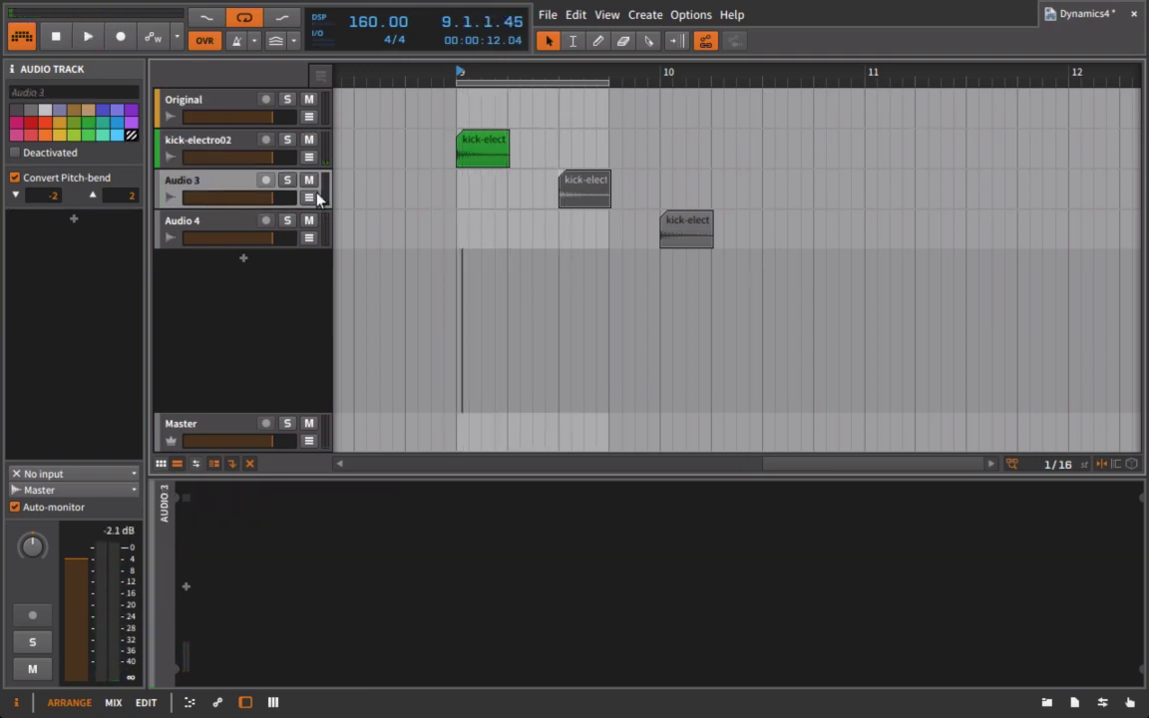
click(599, 198)
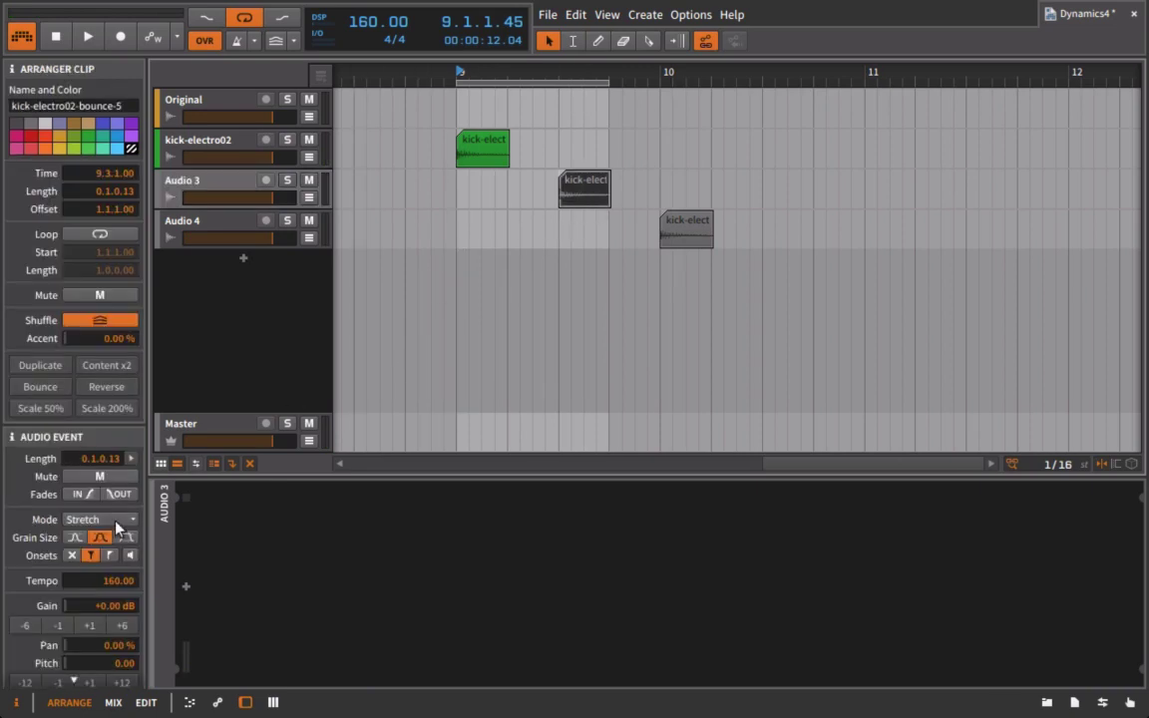
click(56, 626)
click(57, 627)
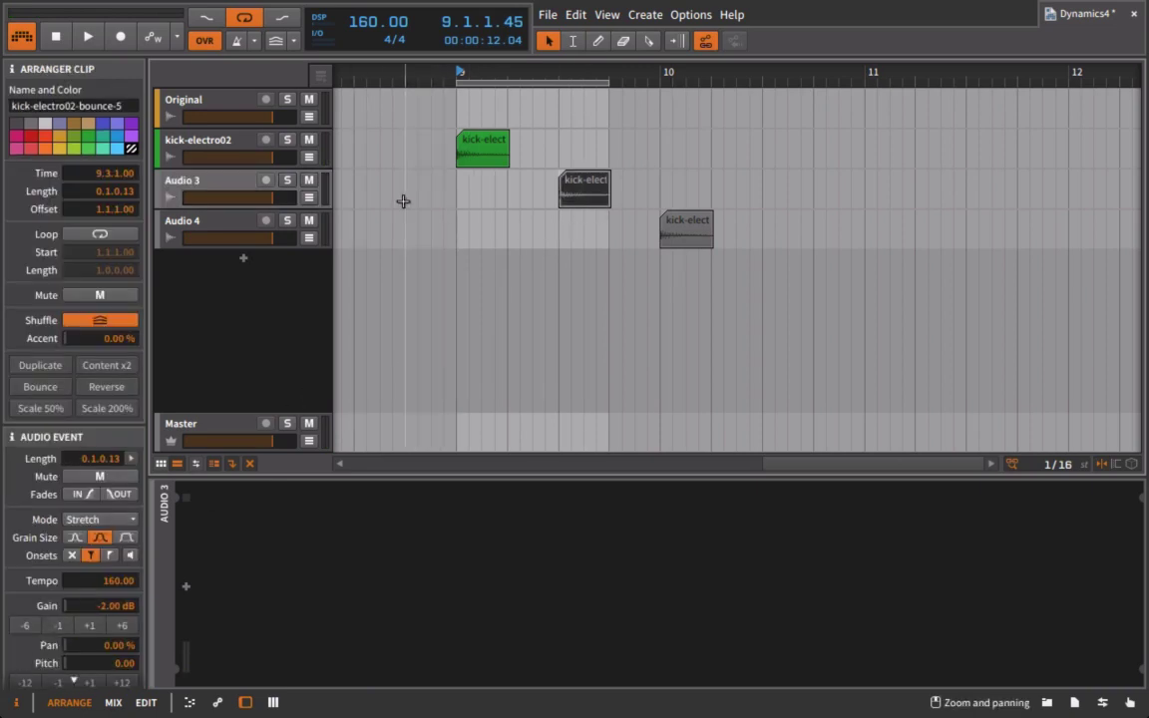
key(space)
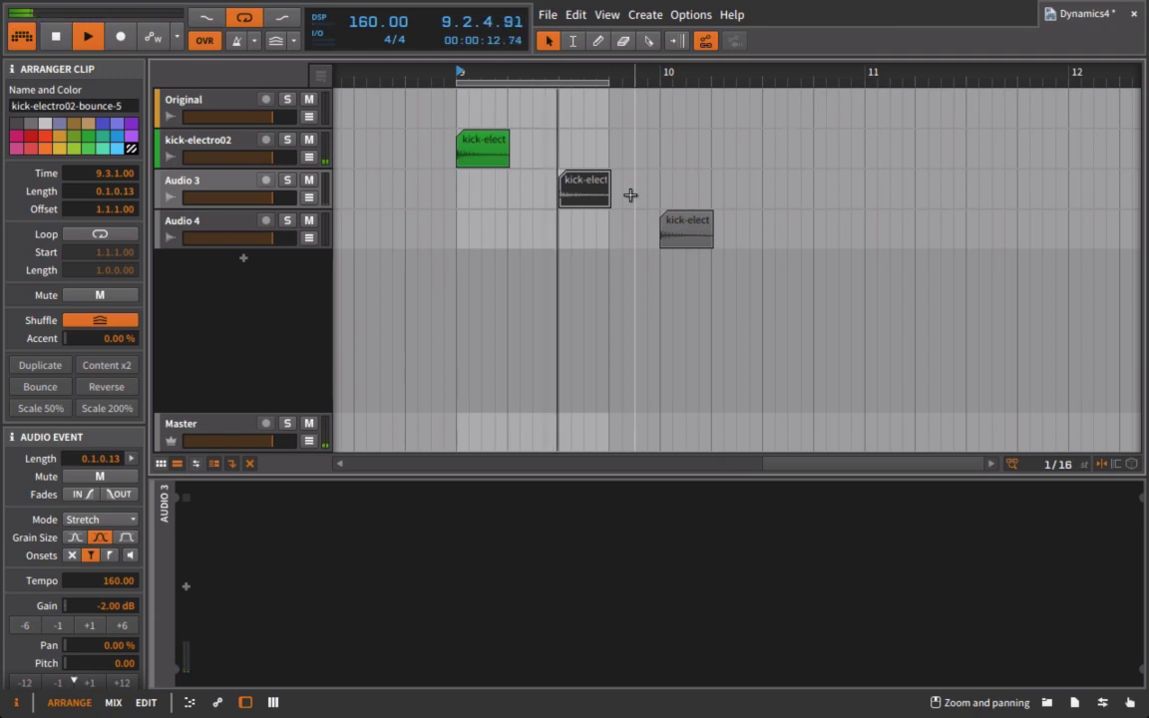
click(225, 141)
click(583, 189)
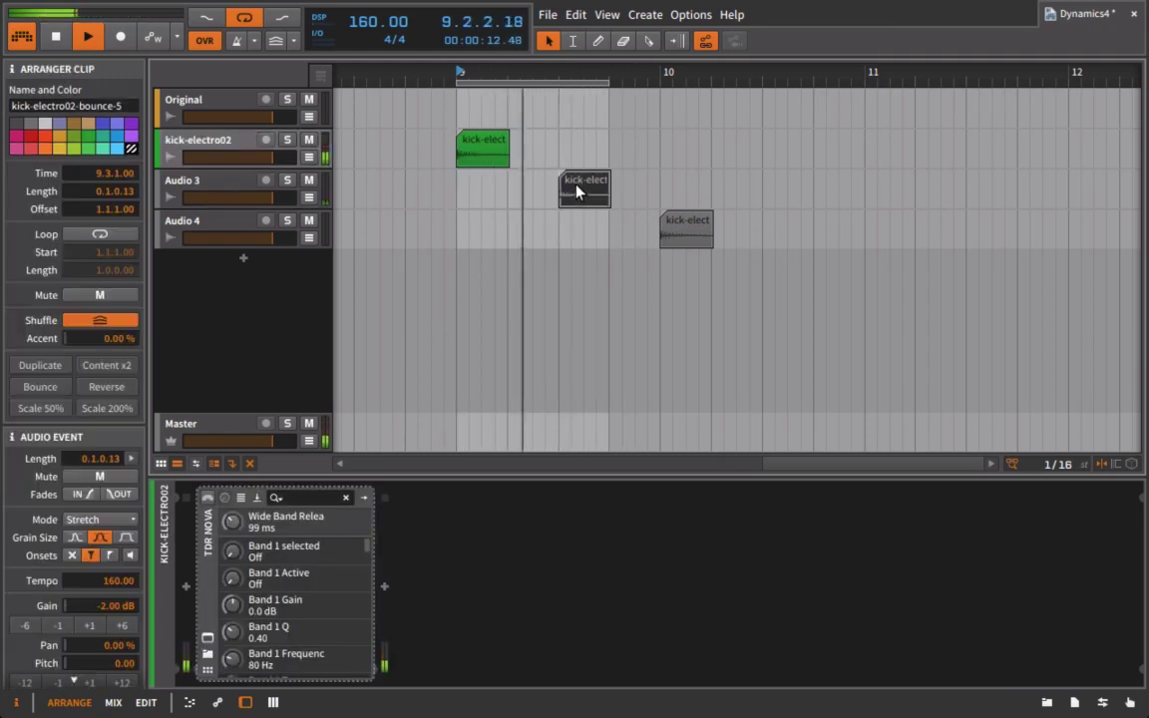
click(475, 160)
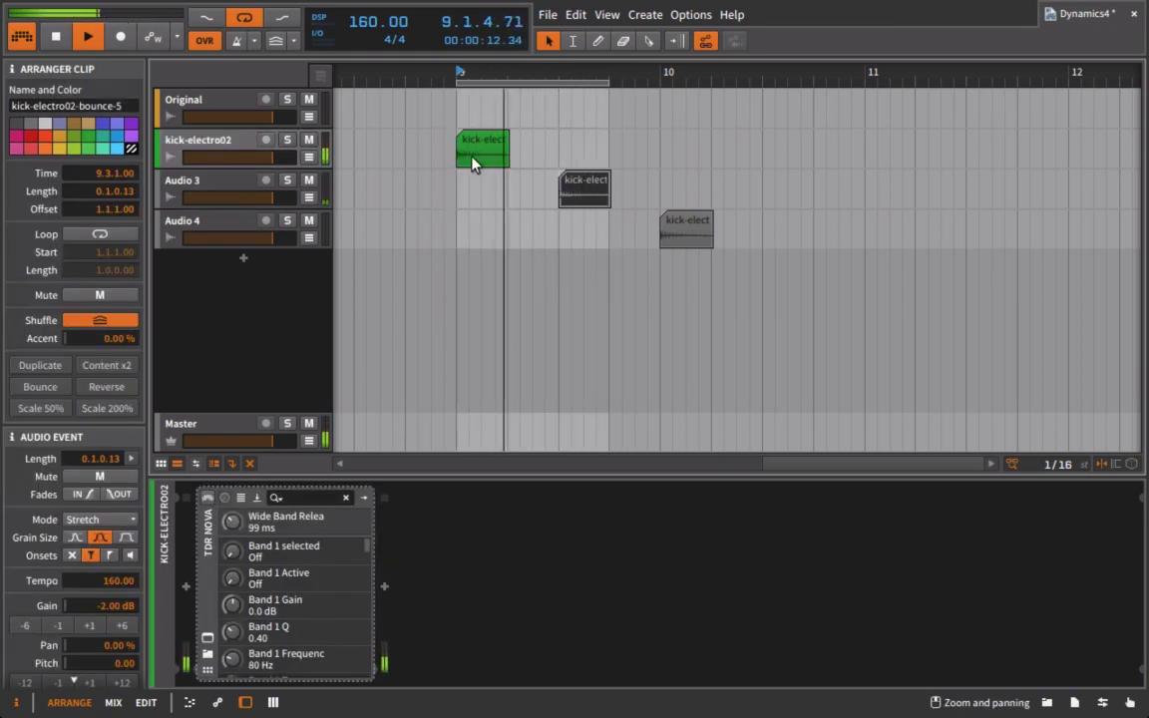
click(235, 178)
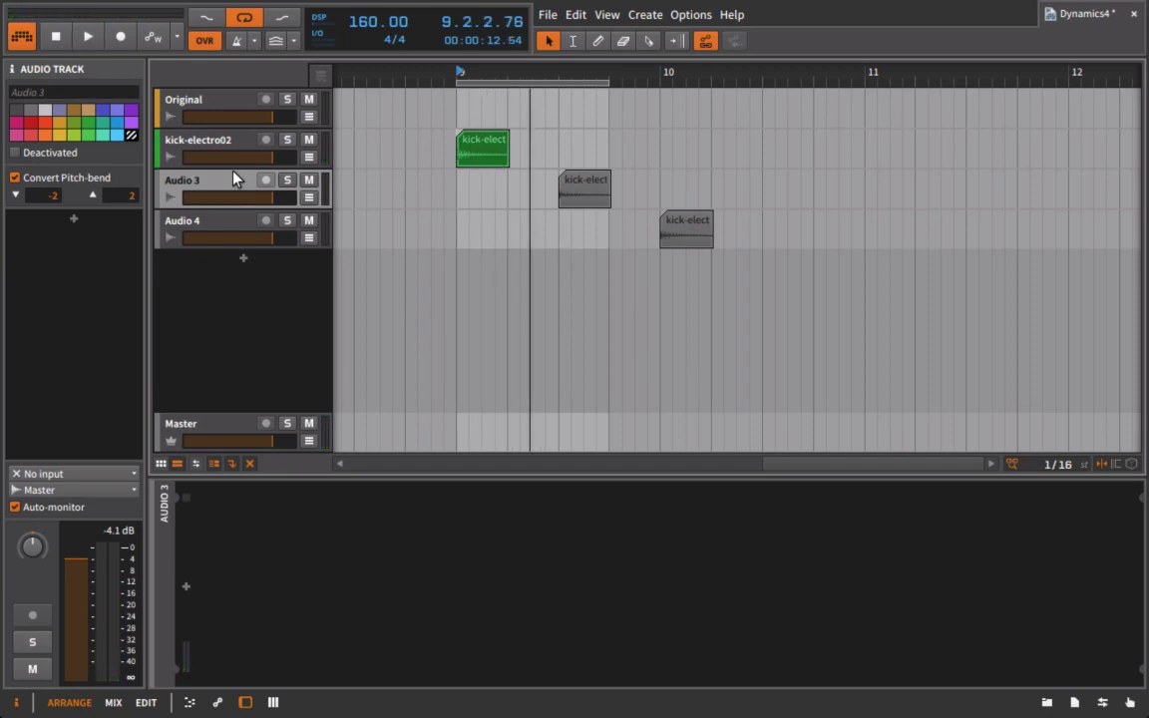
Step: Move the bounced Audio 3 kick to bar 10 and the Audio 4 kick to bar 11
click(474, 159)
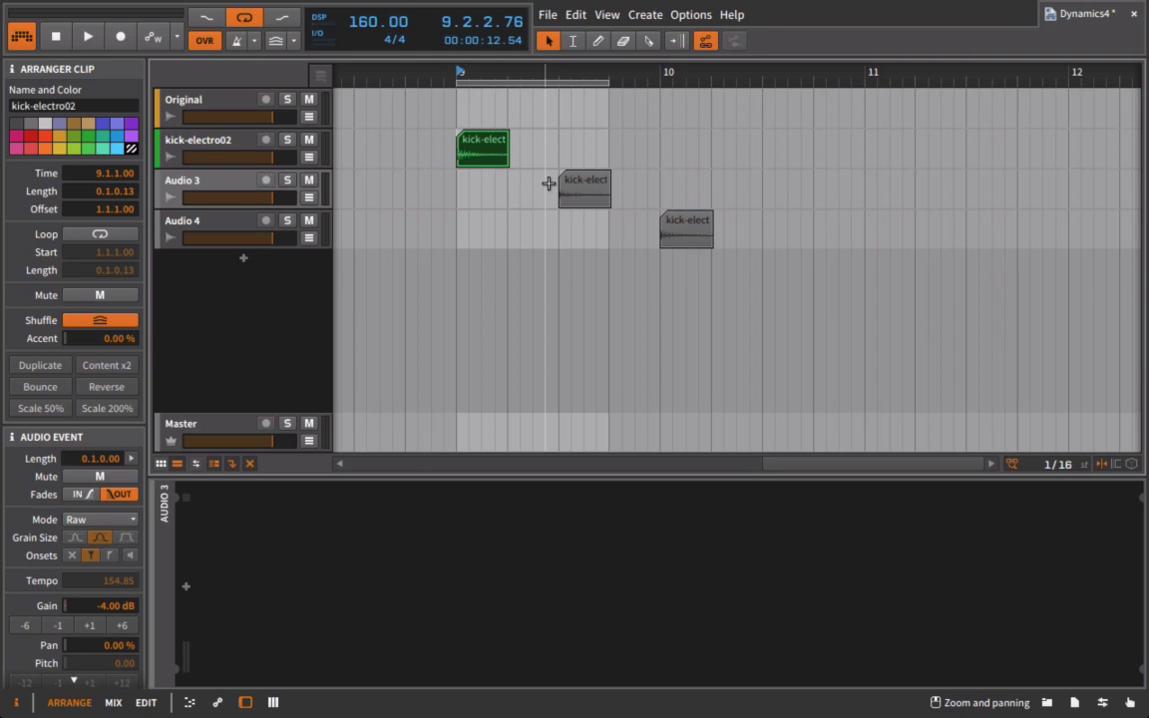
click(579, 194)
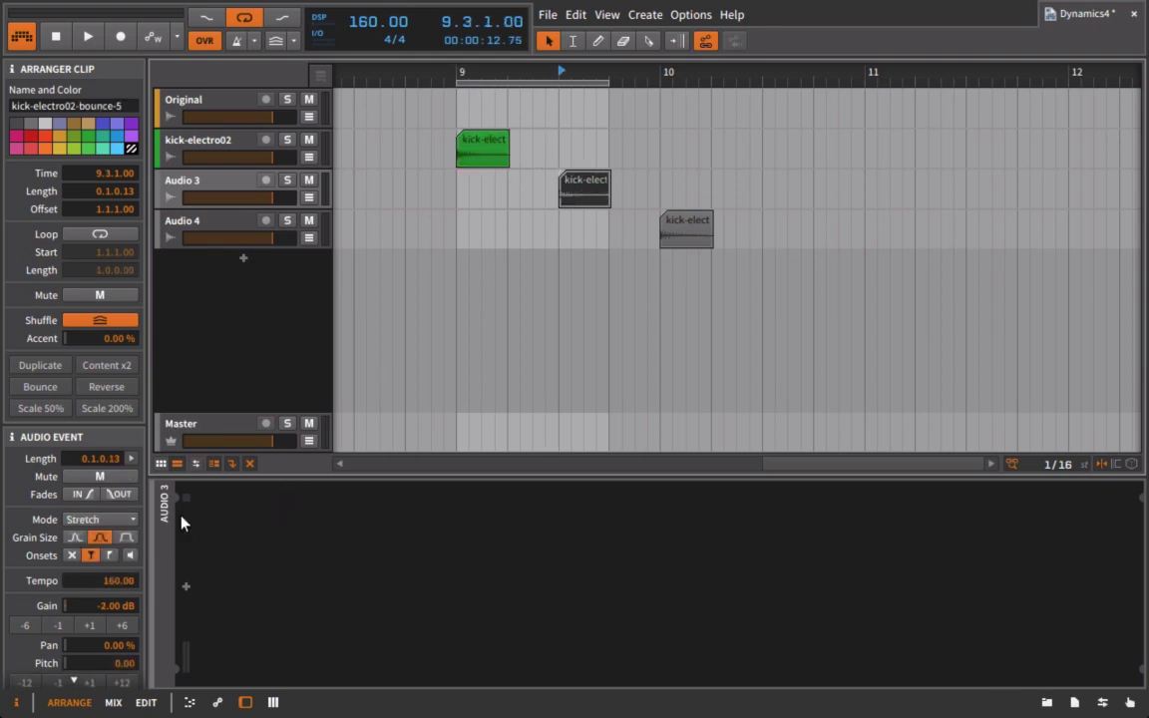
click(184, 191)
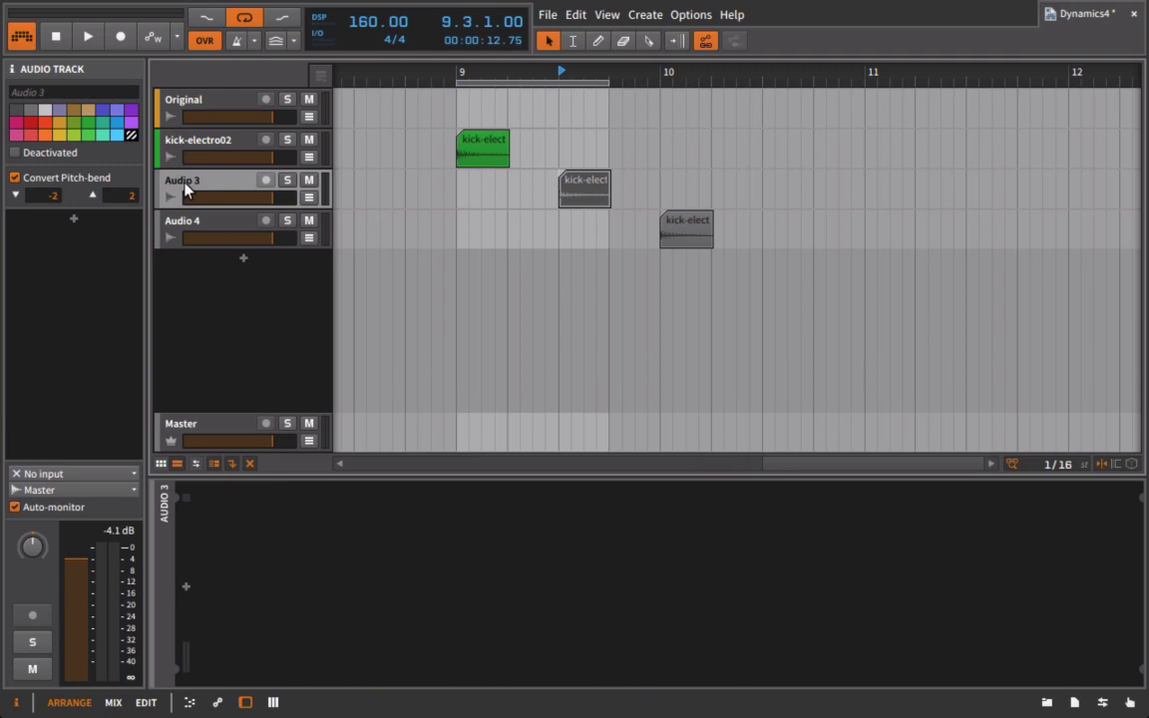
click(454, 68)
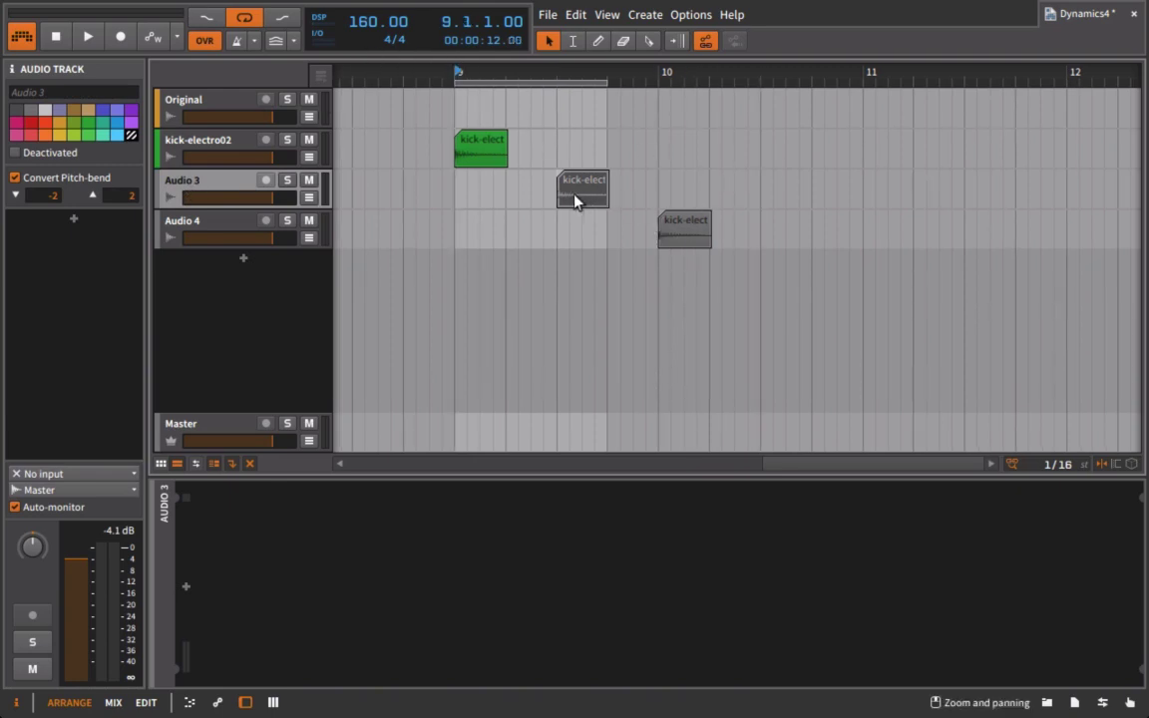
drag(575, 200, 877, 233)
drag(607, 81, 911, 129)
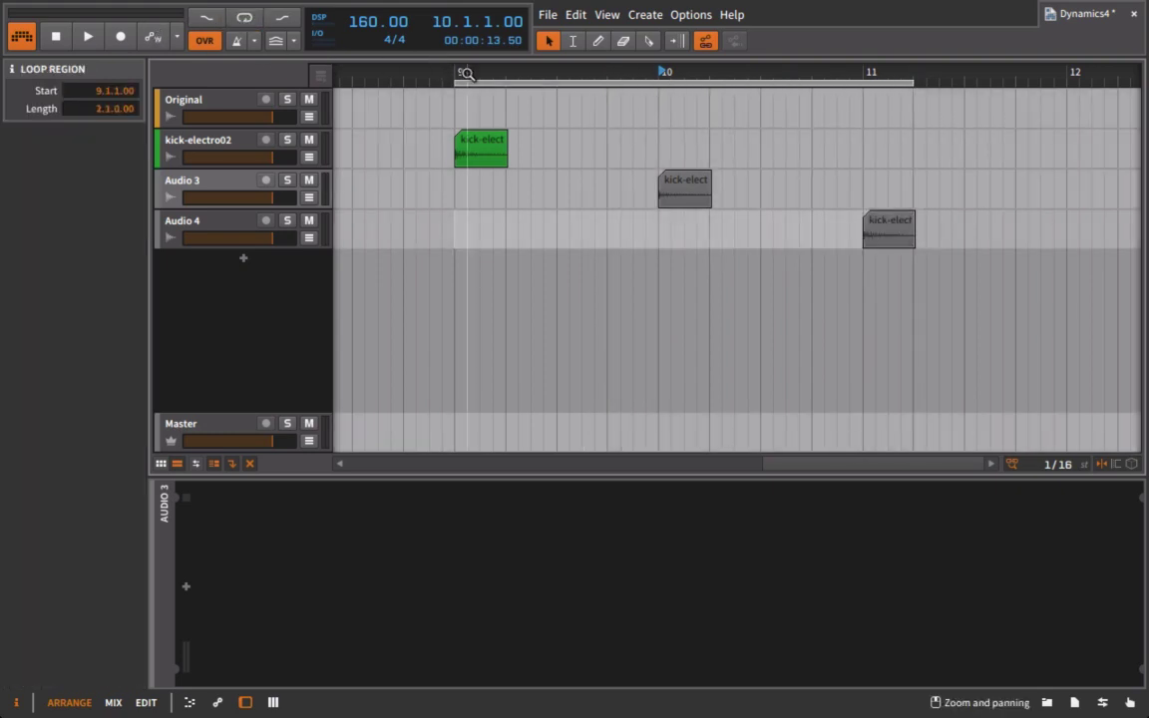